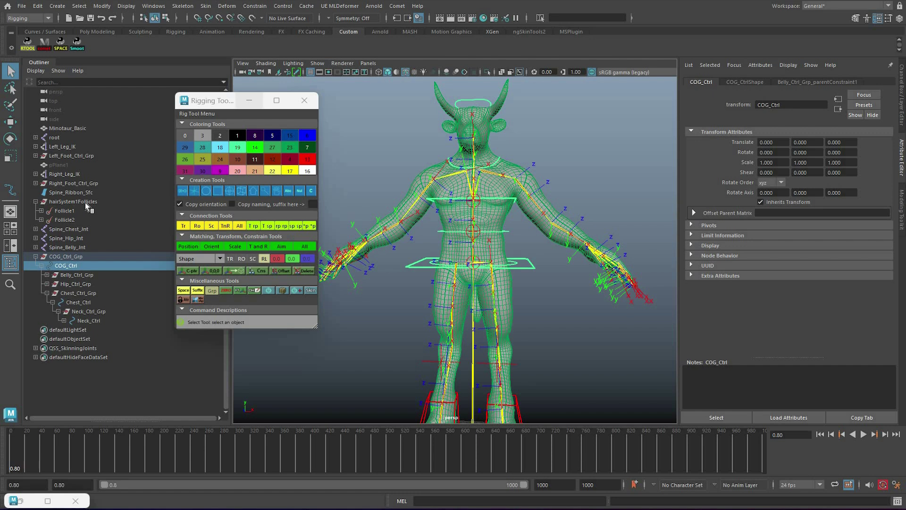
# Rename the hairSystem1Follicles group as Spine_Follicles_Grp.
pyautogui.click(249, 101)
pyautogui.click(73, 202)
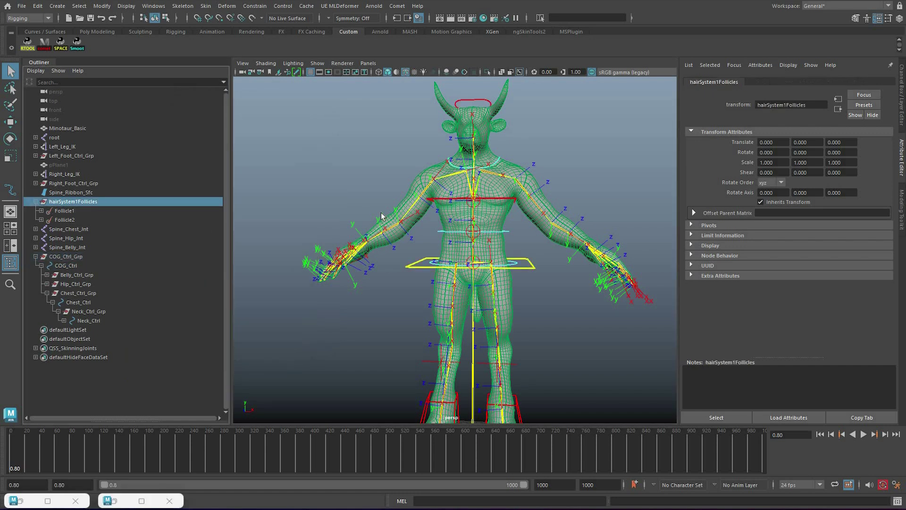
pyautogui.press('Return')
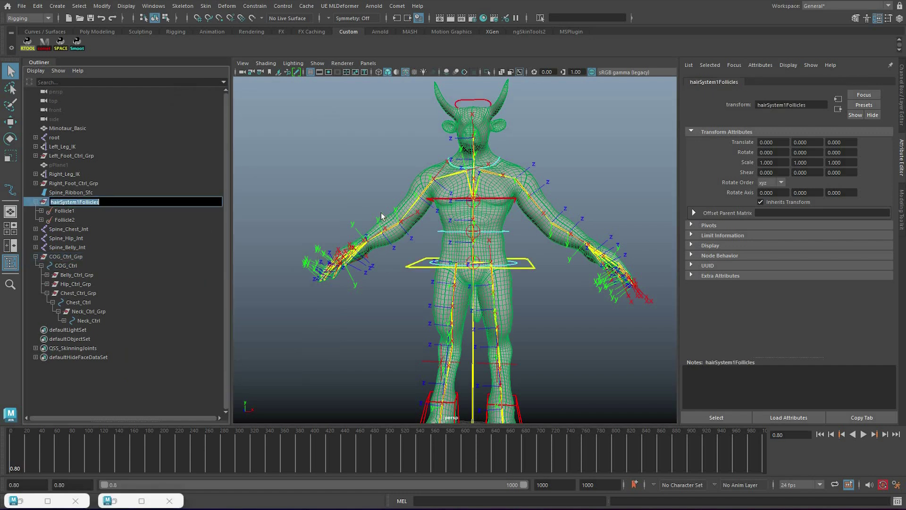
pyautogui.write('Spine_Follicles_Grp')
pyautogui.press('Return')
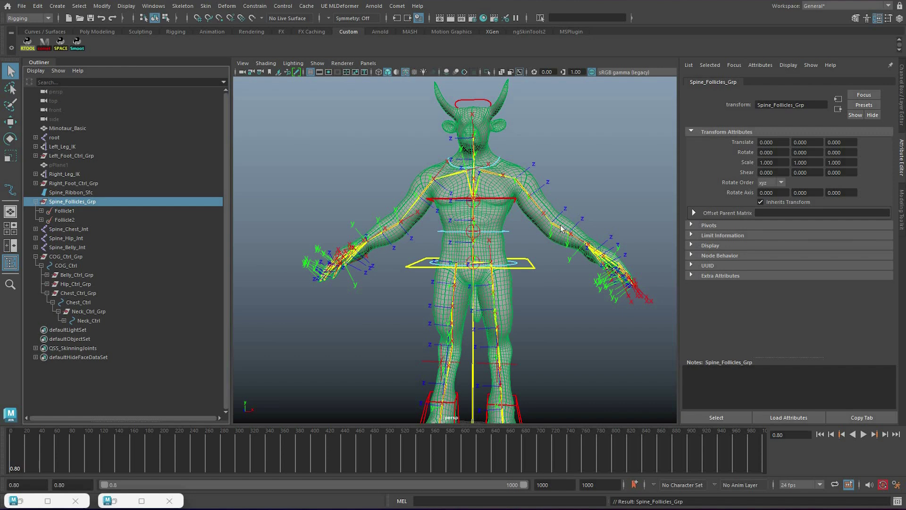
# Test the spine rig by moving a control at the character's hips, and undo the move.
pyautogui.keyDown('alt'); pyautogui.moveTo(528, 285); pyautogui.dragTo(538, 243, button='middle'); pyautogui.keyUp('alt')
pyautogui.click(489, 207)
pyautogui.press('w')
pyautogui.moveTo(425, 223); pyautogui.dragTo(403, 218, button='middle')
pyautogui.hotkey('ctrl', 'z')
pyautogui.press('q')
pyautogui.click(302, 142)
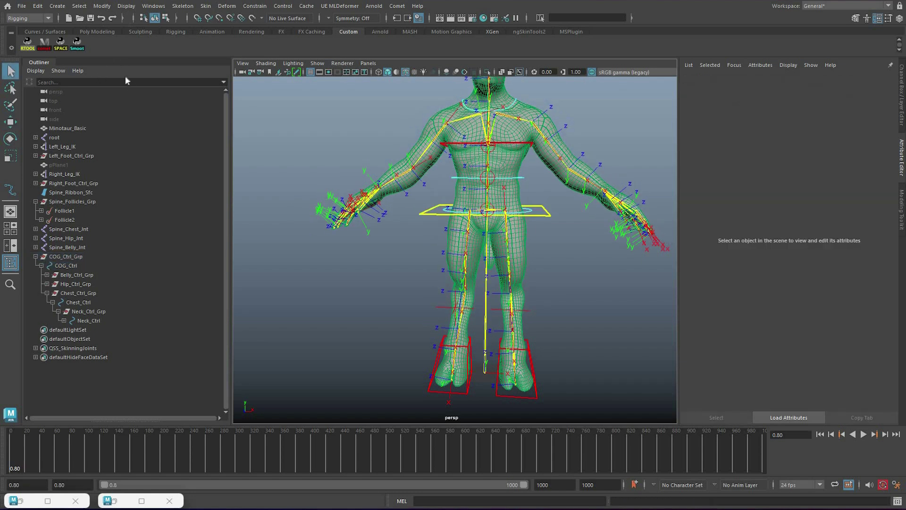
# Create a NURBS circle at the origin and scale its control points until it surrounds both feet.
pyautogui.click(57, 6)
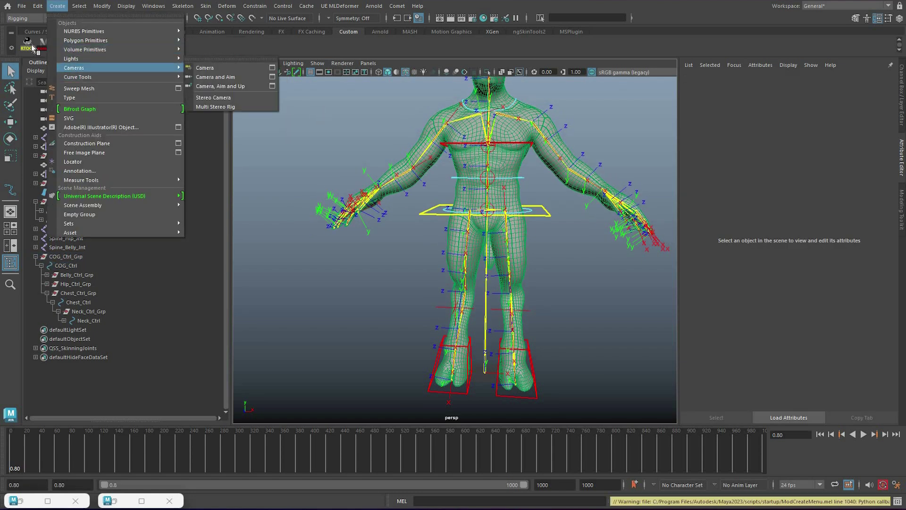
pyautogui.click(738, 23)
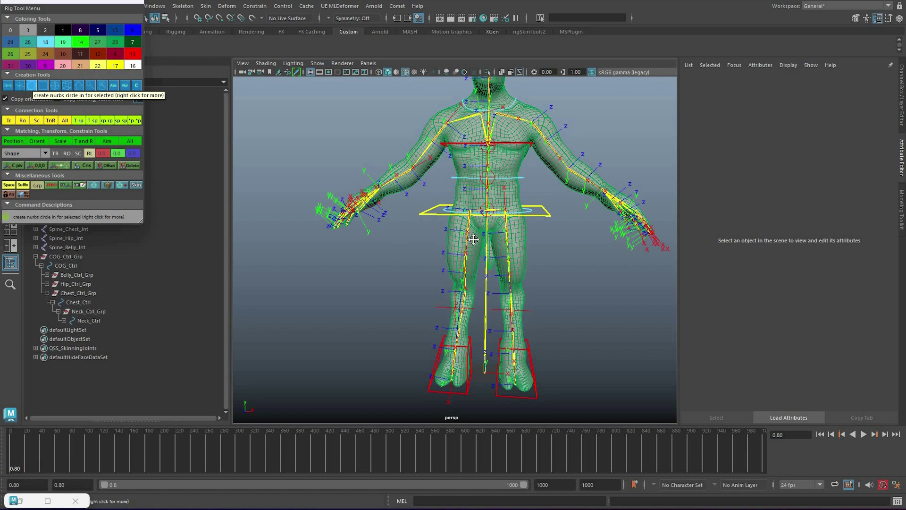
pyautogui.keyDown('alt'); pyautogui.moveTo(521, 282); pyautogui.dragTo(755, 425, button='right'); pyautogui.keyUp('alt')
pyautogui.press('F8')
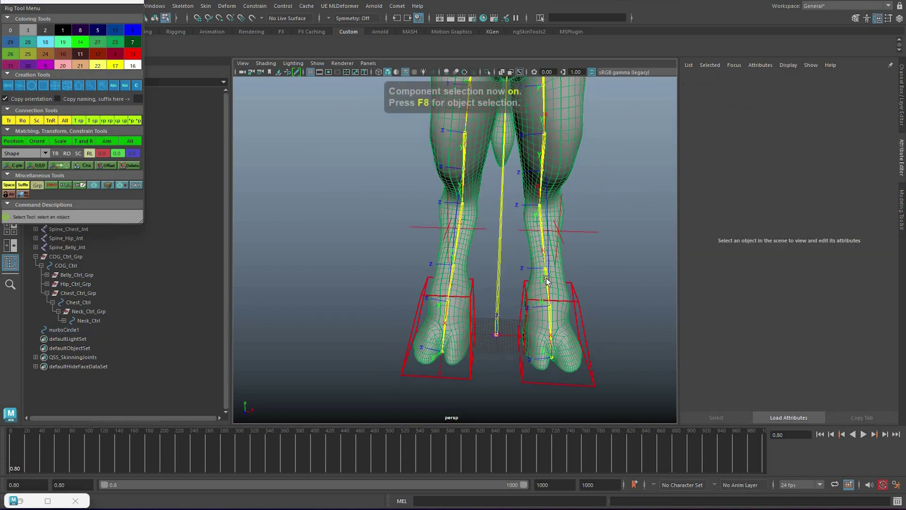
pyautogui.moveTo(430, 374); pyautogui.dragTo(545, 277)
pyautogui.press('r')
pyautogui.moveTo(561, 270); pyautogui.dragTo(544, 290, button='middle')
pyautogui.scroll(-5, 545, 293)
pyautogui.press('q')
pyautogui.click(401, 303)
pyautogui.click(401, 302)
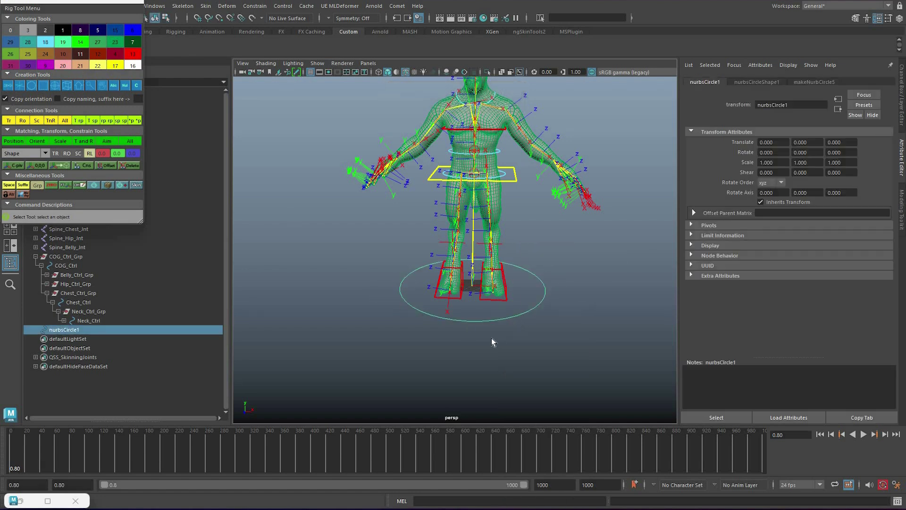
# Thicken the display line of the circle around the feet.
pyautogui.press('F8')
pyautogui.press('F8')
pyautogui.press('Down')
pyautogui.press('Tab')
pyautogui.press('Return')
pyautogui.press('F8')
pyautogui.press('F8')
# Rename the circle around the feet as Golbal_Ctrl.
pyautogui.hotkey('ctrl', 'a')
pyautogui.click(802, 83)
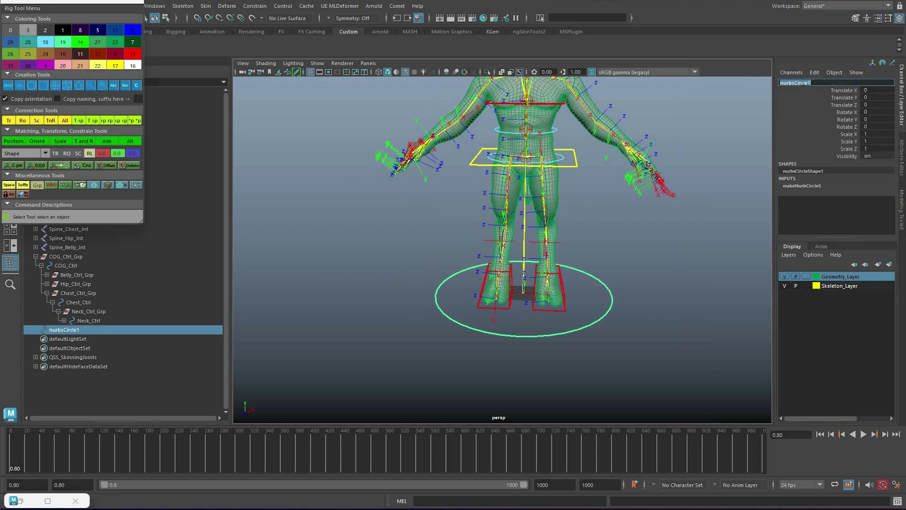
pyautogui.write('Gol')
pyautogui.doubleClick(802, 83)
pyautogui.write('bal_Ctrl')
pyautogui.press('Return')
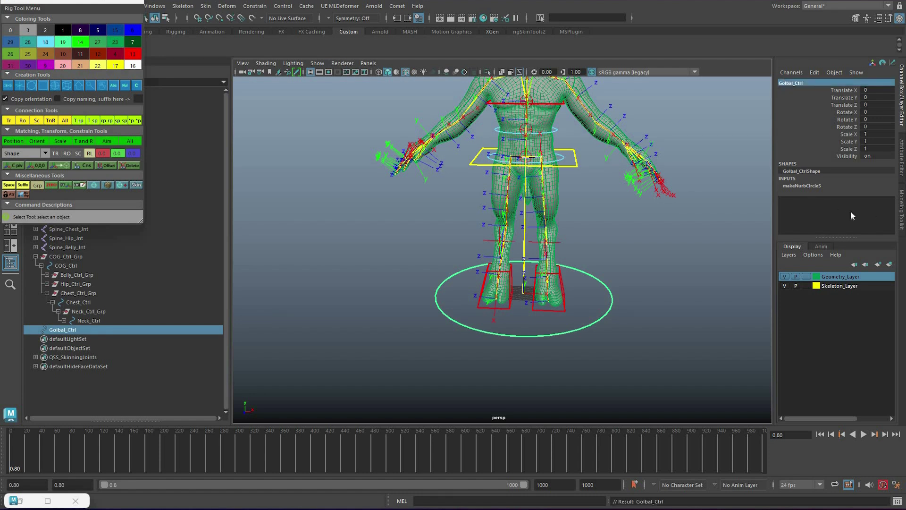
# Try changing the number of sections in the circle's makeNurbCircle history, and undo the change.
pyautogui.click(802, 186)
pyautogui.scroll(-3, 848, 228)
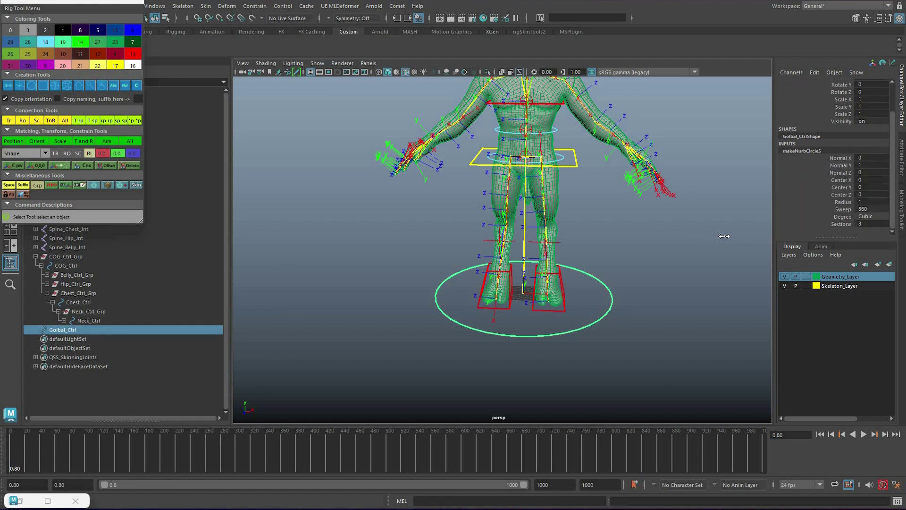
pyautogui.click(842, 223)
pyautogui.moveTo(751, 232); pyautogui.dragTo(633, 289, button='middle')
pyautogui.hotkey('ctrl', 'z')
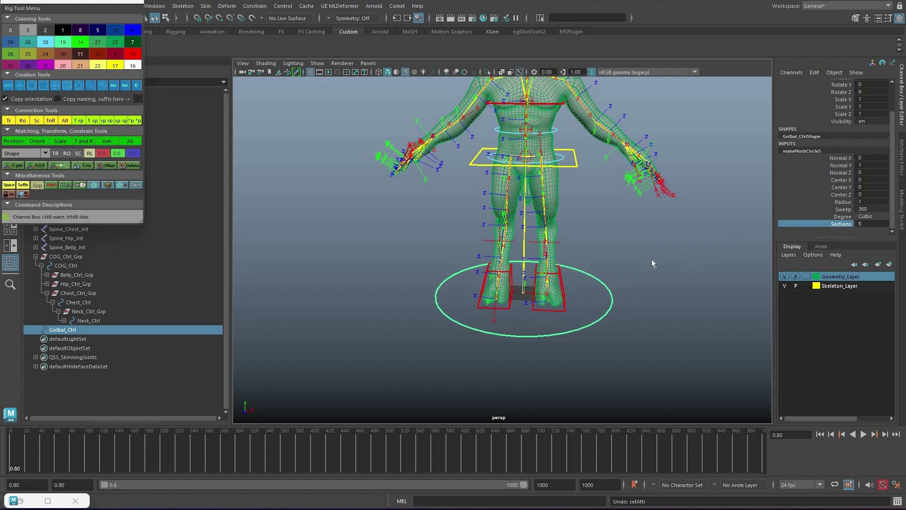
pyautogui.click(622, 281)
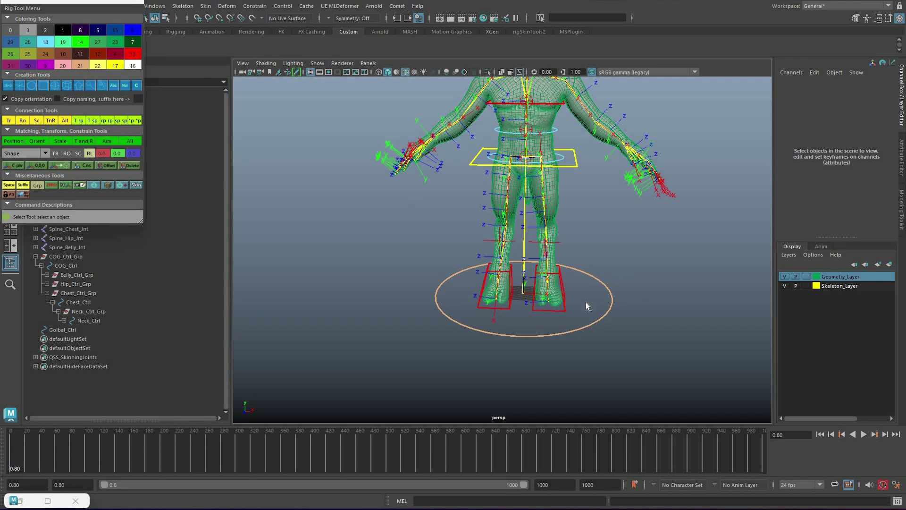
# Delete the Golbal_Ctrl circle.
pyautogui.click(138, 7)
pyautogui.click(62, 329)
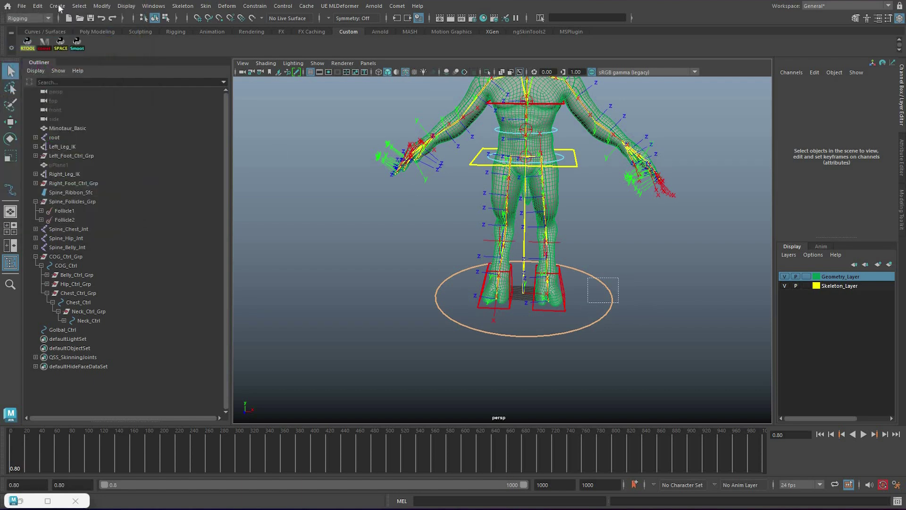
pyautogui.press('Delete')
# Create a new default NURBS circle at the origin and frame it.
pyautogui.click(58, 6)
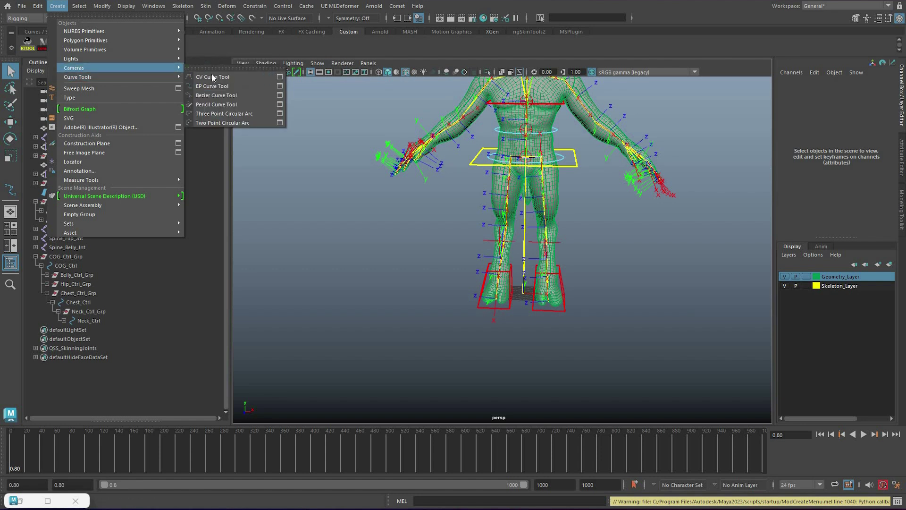
pyautogui.moveTo(146, 33)
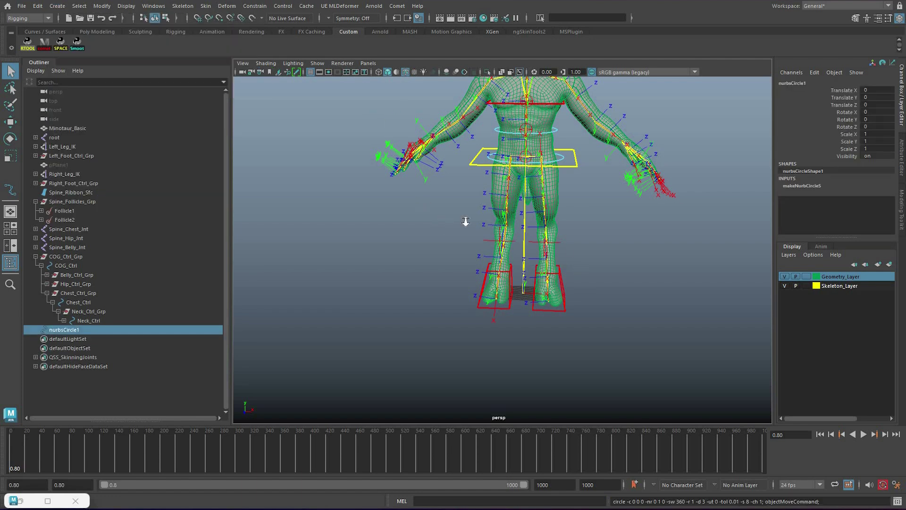
pyautogui.press('f')
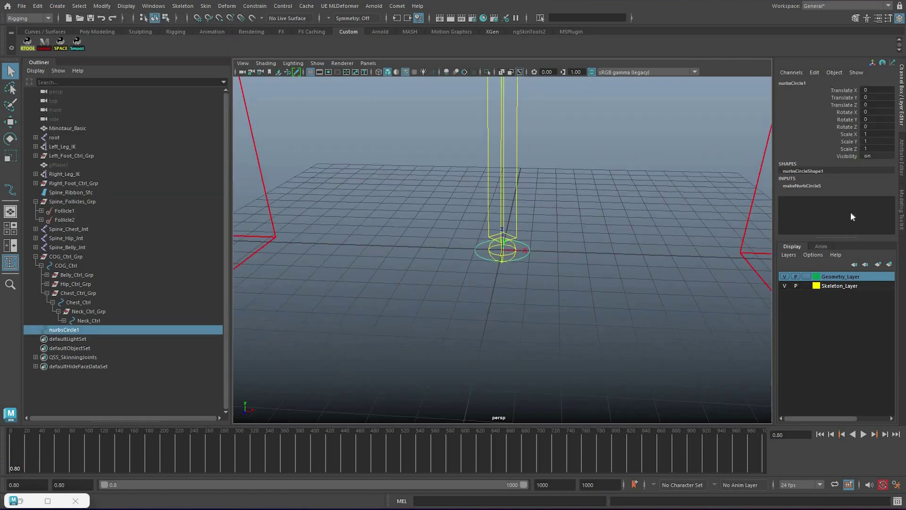
# Set the new circle's degree to Linear and its sections to 10.
pyautogui.scroll(-2, 877, 227)
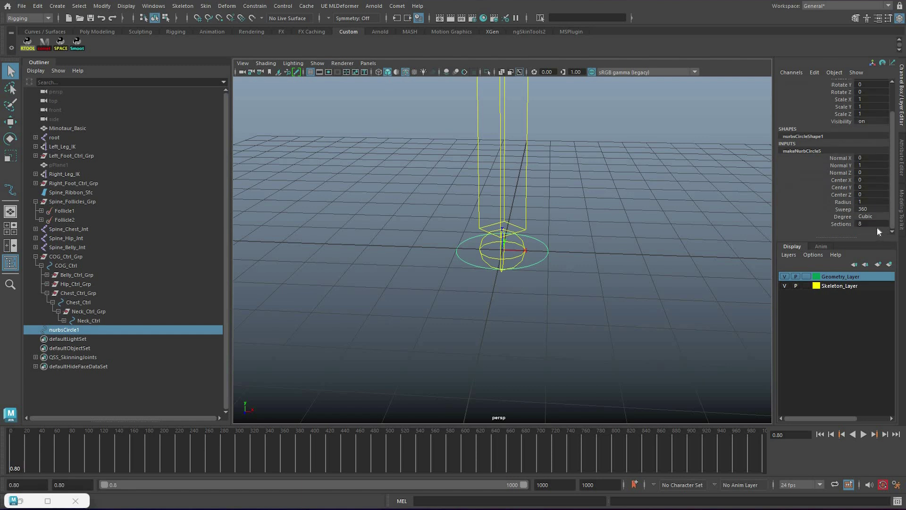
pyautogui.click(848, 225)
pyautogui.click(864, 219)
pyautogui.click(874, 225)
pyautogui.keyDown('alt'); pyautogui.moveTo(624, 212); pyautogui.dragTo(621, 248); pyautogui.keyUp('alt')
pyautogui.moveTo(608, 231); pyautogui.dragTo(643, 235, button='middle')
pyautogui.keyDown('alt'); pyautogui.moveTo(628, 188); pyautogui.dragTo(615, 248); pyautogui.keyUp('alt')
pyautogui.moveTo(611, 223); pyautogui.dragTo(633, 227, button='middle')
pyautogui.scroll(-10, 542, 208)
pyautogui.keyDown('alt'); pyautogui.moveTo(542, 208); pyautogui.dragTo(839, 219); pyautogui.keyUp('alt')
pyautogui.scroll(-3, 695, 230)
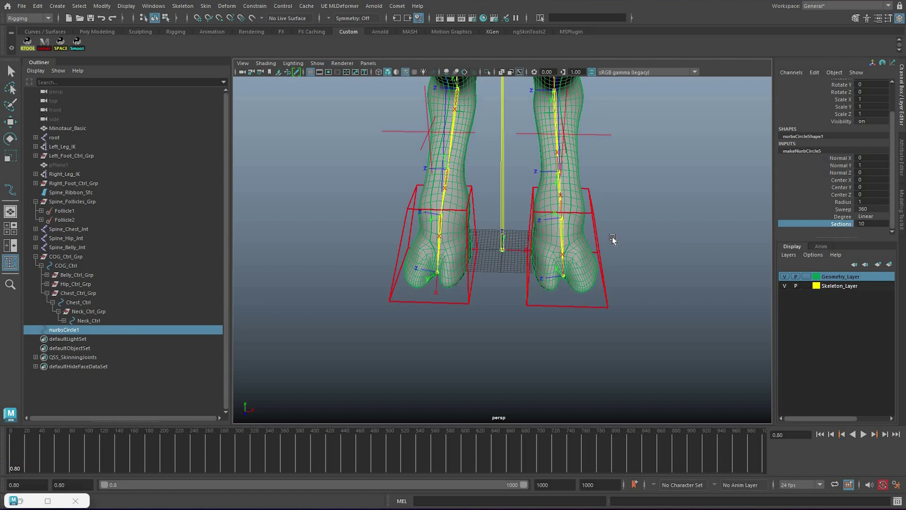
# Try adjusting the Sweep value of the ten-sided circle.
pyautogui.click(843, 216)
pyautogui.press('f')
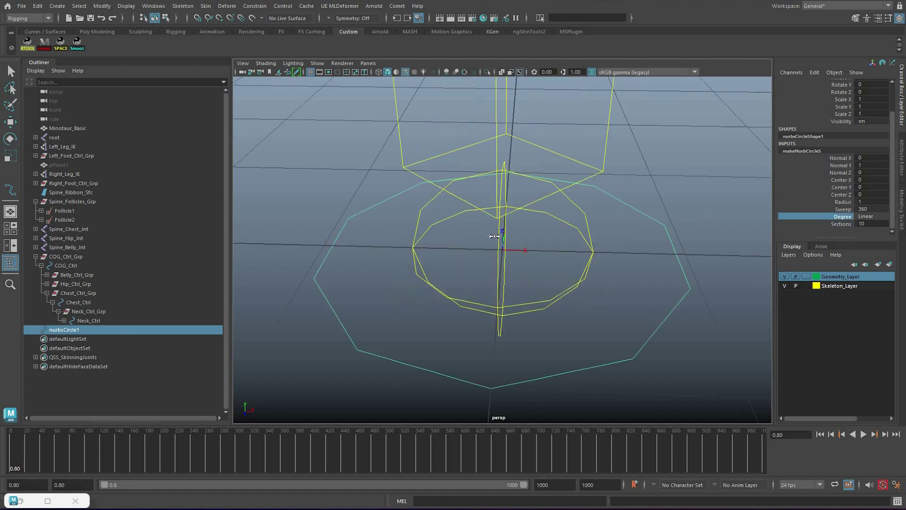
pyautogui.click(843, 209)
pyautogui.moveTo(558, 269); pyautogui.dragTo(566, 253, button='middle')
pyautogui.keyDown('alt'); pyautogui.moveTo(566, 253); pyautogui.dragTo(423, 307, button='right'); pyautogui.keyUp('alt')
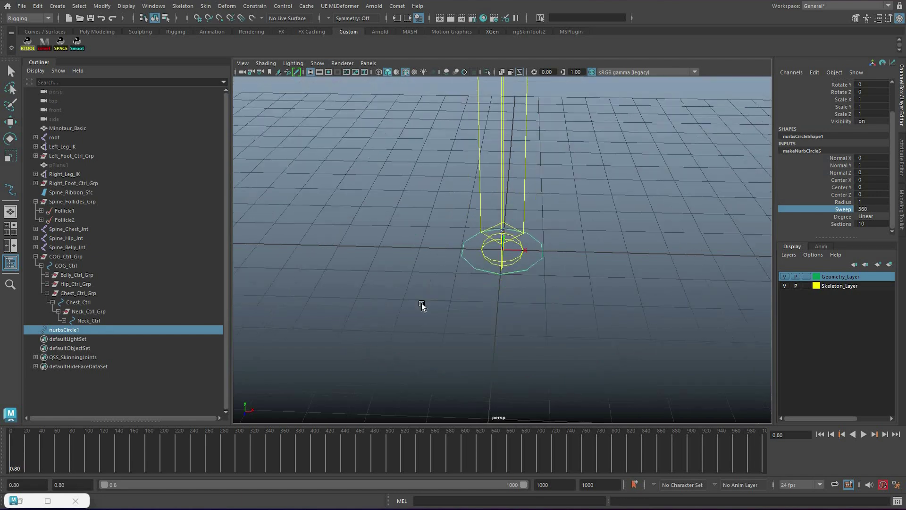
# Scale the ten-sided curve's control points outward until the shape surrounds both feet with a wide margin.
pyautogui.keyDown('alt'); pyautogui.moveTo(498, 252); pyautogui.dragTo(718, 307, button='right'); pyautogui.keyUp('alt')
pyautogui.press('F8')
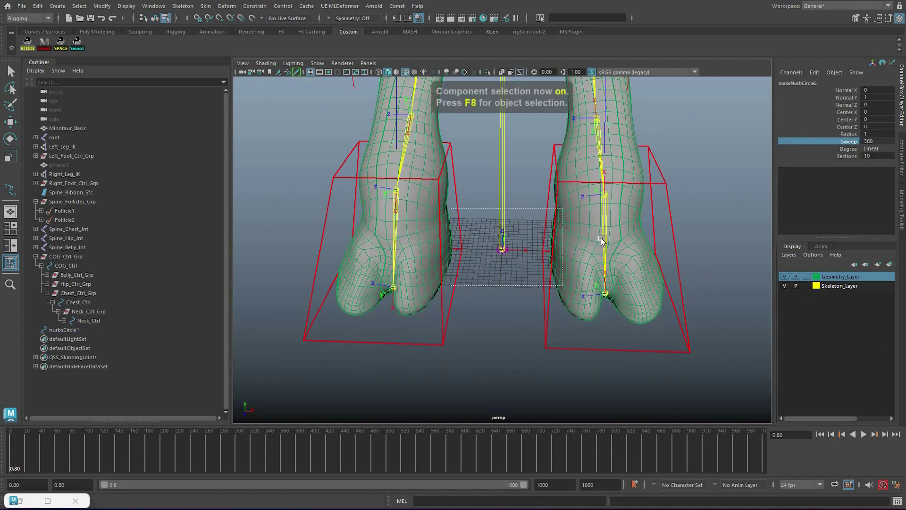
pyautogui.scroll(-5, 541, 244)
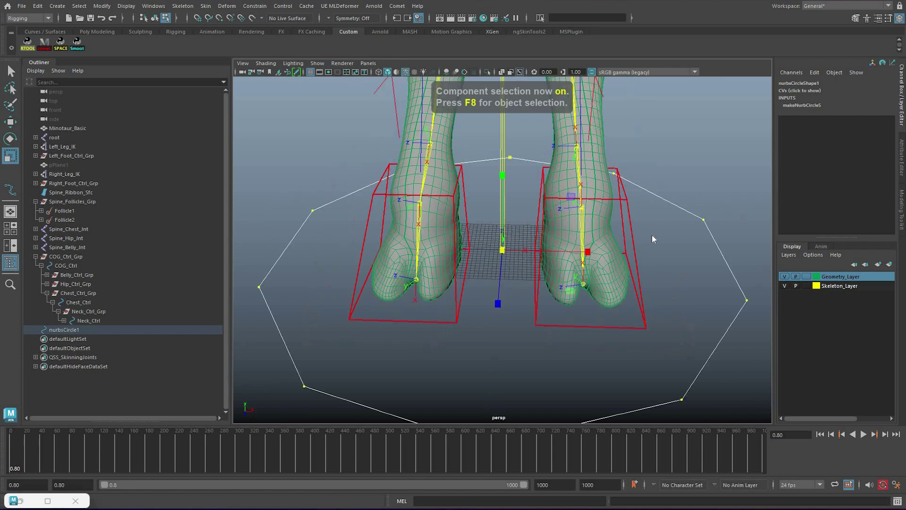
pyautogui.moveTo(673, 227); pyautogui.dragTo(765, 290, button='middle')
pyautogui.press('q')
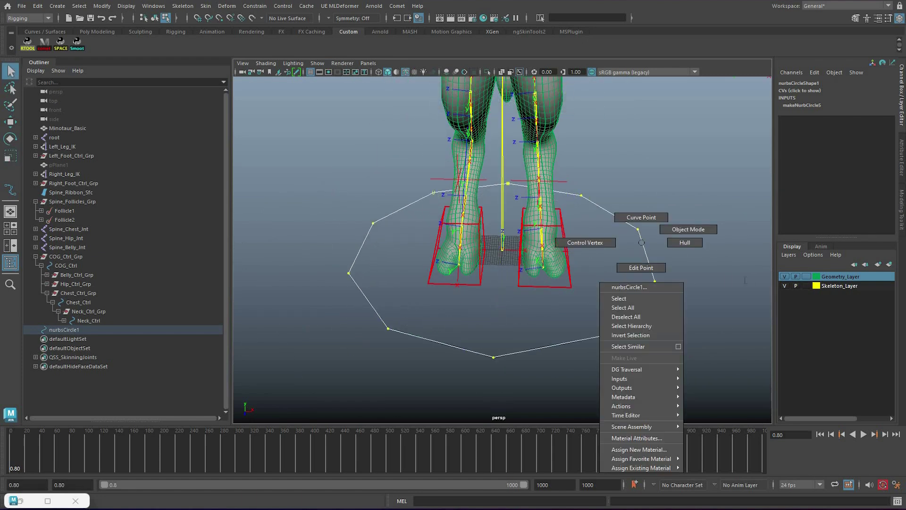
# Set the ten-sided curve's line width to 2 in its shape attributes.
pyautogui.press('F8')
pyautogui.hotkey('ctrl', 'a')
pyautogui.write('2')
pyautogui.press('Return')
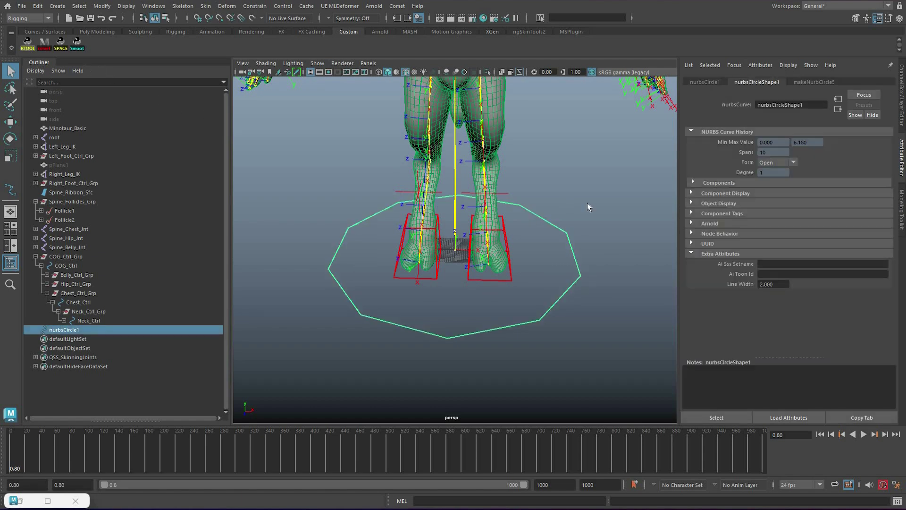
# Rename the ten-sided curve as Global_Ctrl.
pyautogui.click(28, 44)
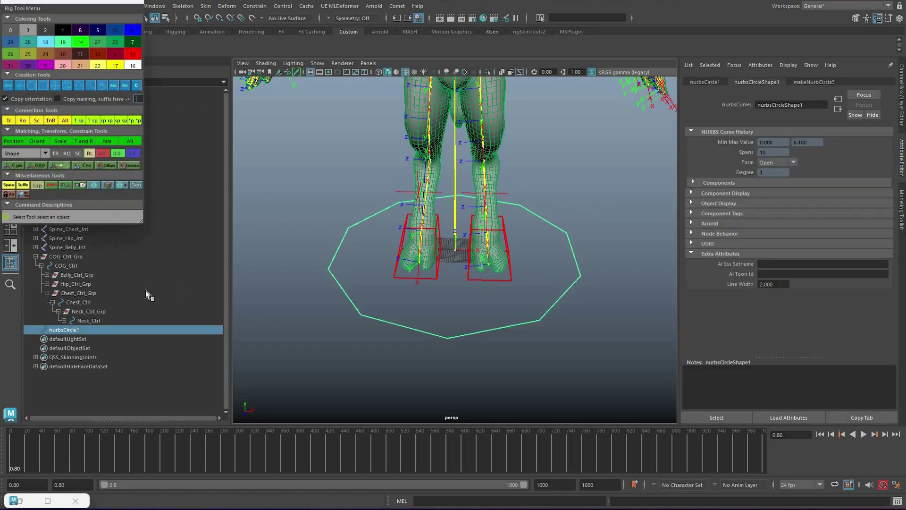
pyautogui.keyDown('ctrl'); pyautogui.click(65, 330); pyautogui.keyUp('ctrl')
pyautogui.press('f')
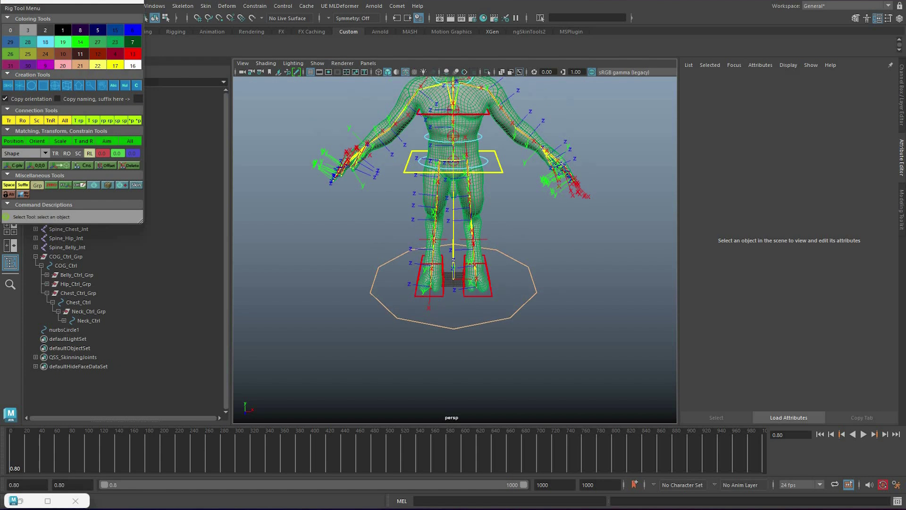
pyautogui.doubleClick(65, 330)
pyautogui.write('Global_Ctrl')
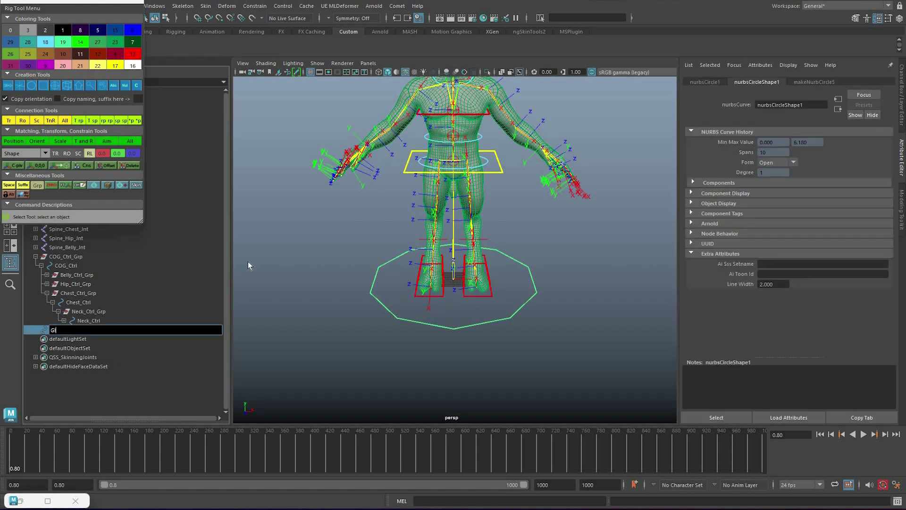
pyautogui.press('Return')
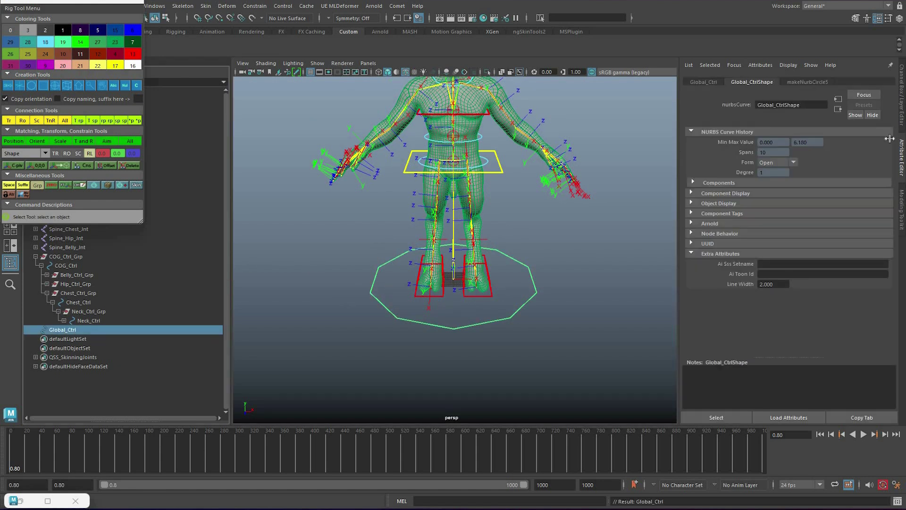
# Put Global_Ctrl in its own Global_Ctrl_Grp group and parent COG_Ctrl_Grp under Global_Ctrl.
pyautogui.hotkey('ctrl', 'a')
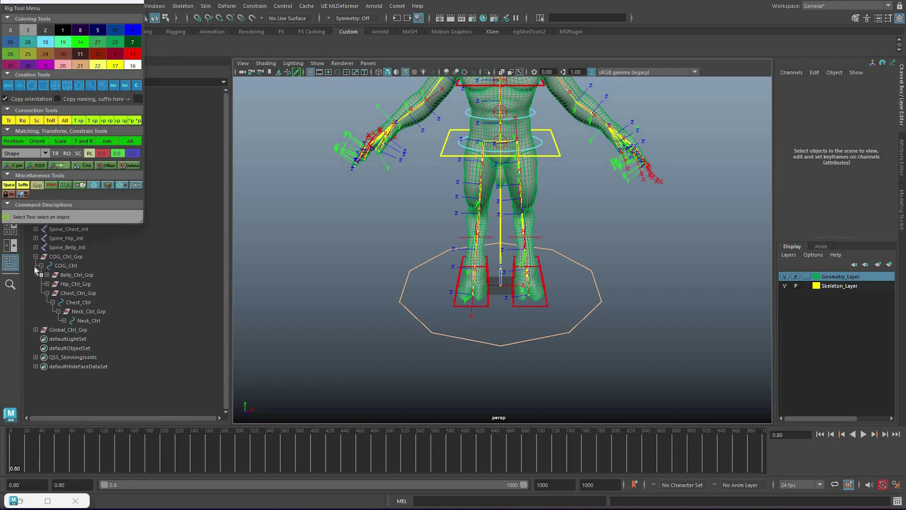
pyautogui.click(71, 257)
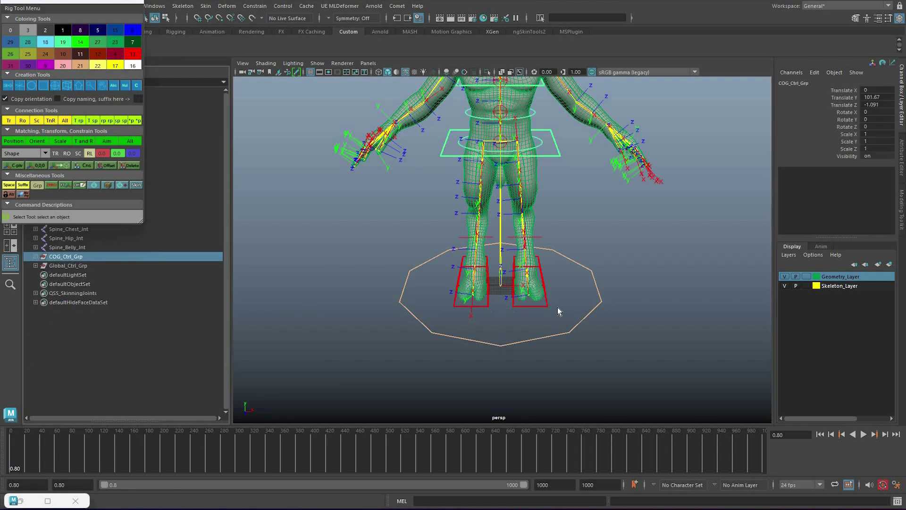
pyautogui.moveTo(66, 256); pyautogui.dragTo(251, 282)
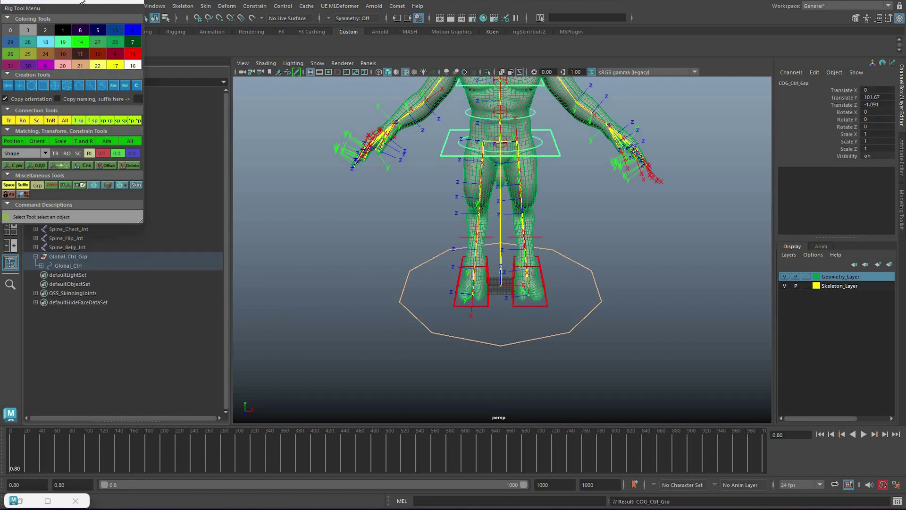
# Parent Left_Foot_Ctrl_Grp and Right_Foot_Ctrl_Grp under Global_Ctrl.
pyautogui.click(68, 265)
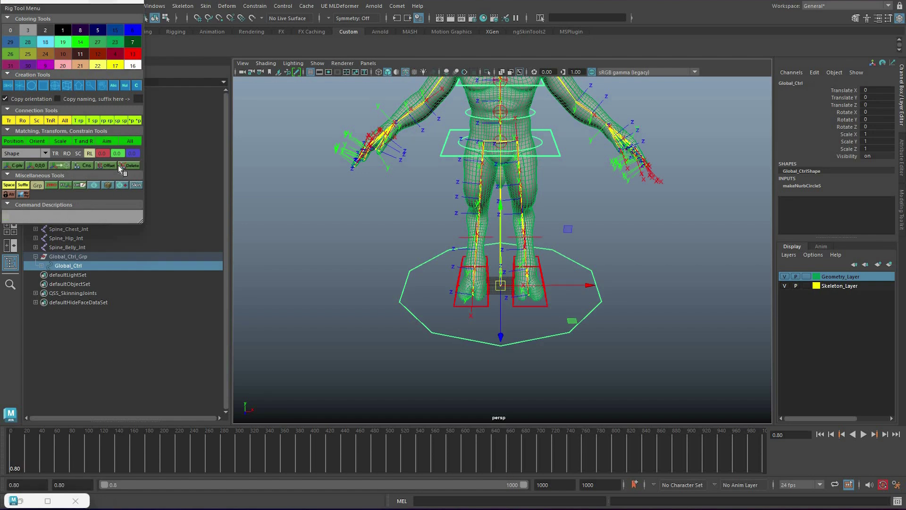
pyautogui.click(101, 6)
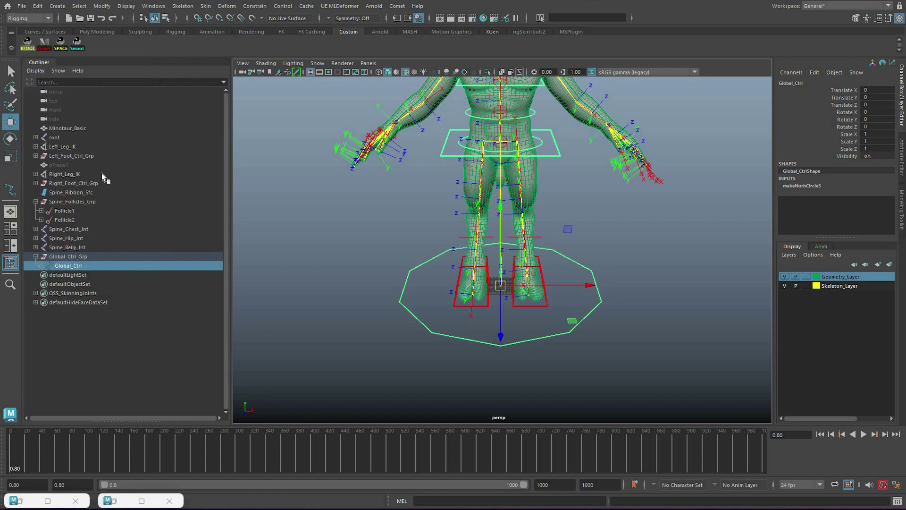
pyautogui.click(77, 156)
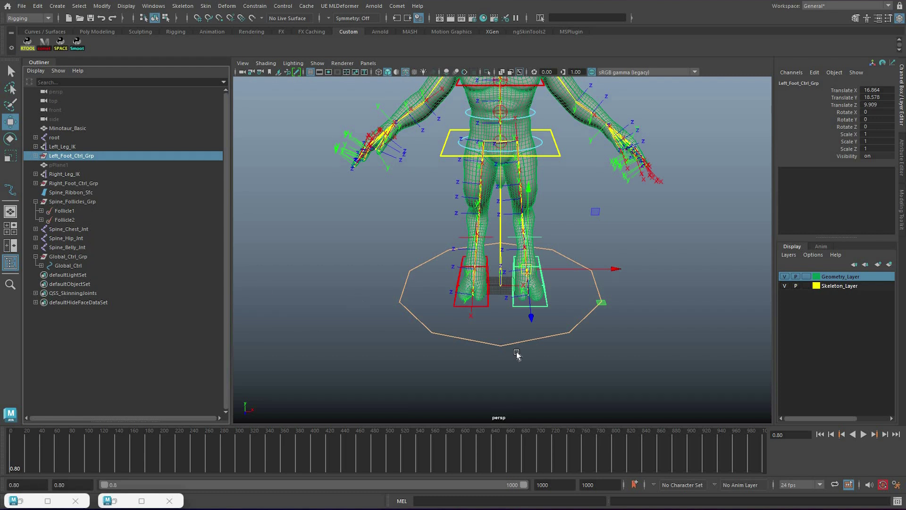
pyautogui.keyDown('shift'); pyautogui.click(463, 298); pyautogui.keyUp('shift')
pyautogui.moveTo(67, 247); pyautogui.dragTo(70, 266, button='middle')
# Move Global_Ctrl sideways along X to test how the rig follows, and undo the move.
pyautogui.moveTo(383, 281); pyautogui.dragTo(414, 286)
pyautogui.scroll(-3, 414, 286)
pyautogui.scroll(-1, 414, 286)
pyautogui.moveTo(576, 310); pyautogui.dragTo(453, 309, button='middle')
pyautogui.hotkey('ctrl', 'z')
pyautogui.scroll(3, 571, 300)
pyautogui.moveTo(571, 302); pyautogui.dragTo(713, 276)
pyautogui.hotkey('ctrl', 'z')
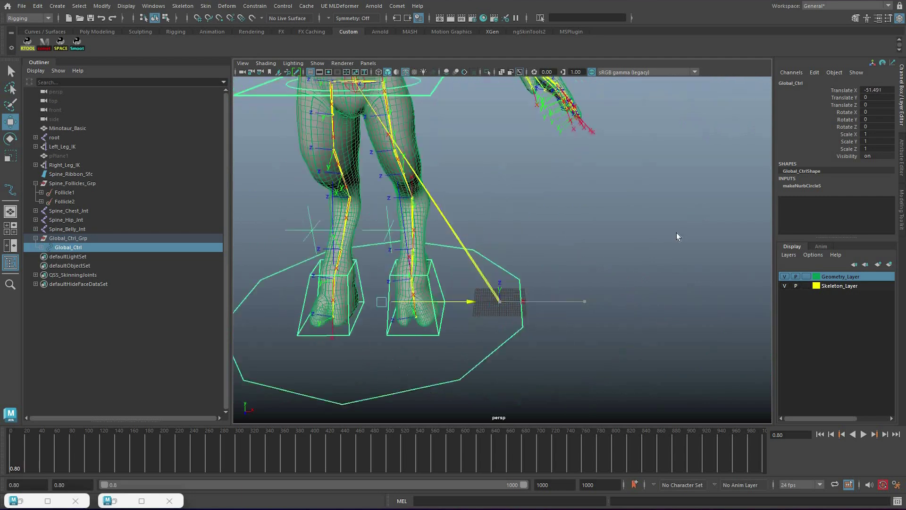
pyautogui.press('q')
pyautogui.scroll(3, 472, 280)
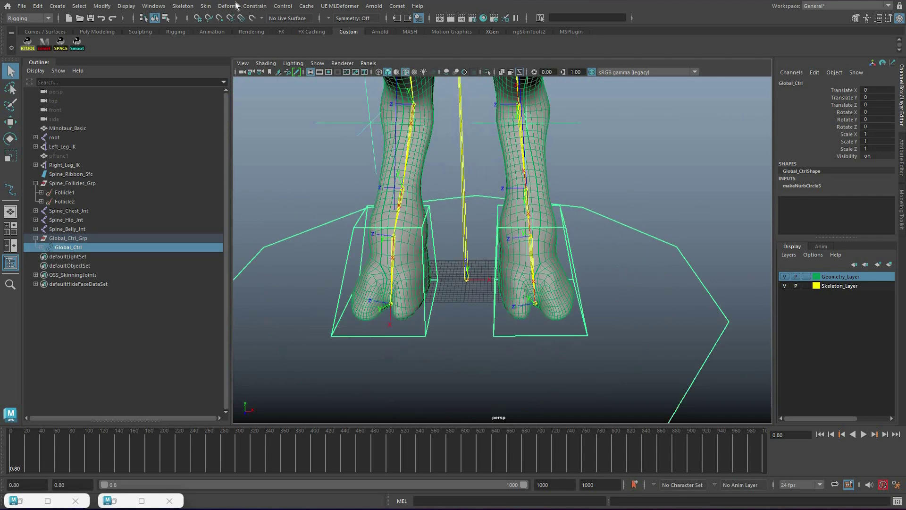
pyautogui.hotkey('ctrl', 'z')
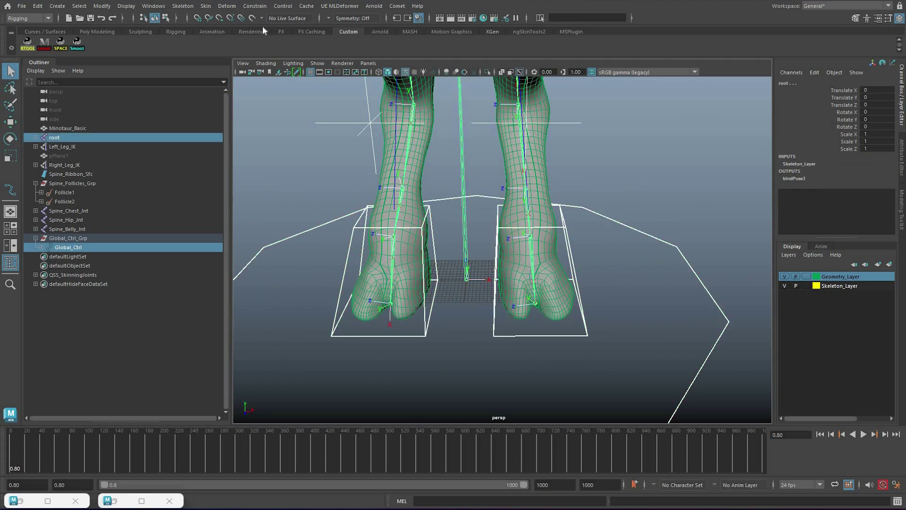
pyautogui.click(255, 6)
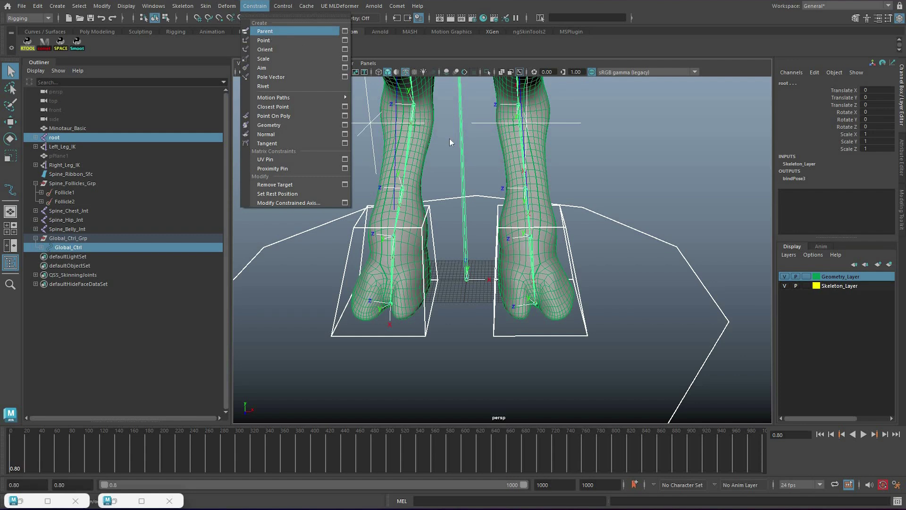
pyautogui.click(132, 207)
pyautogui.hotkey('ctrl', 'z')
pyautogui.scroll(-5, 55, 152)
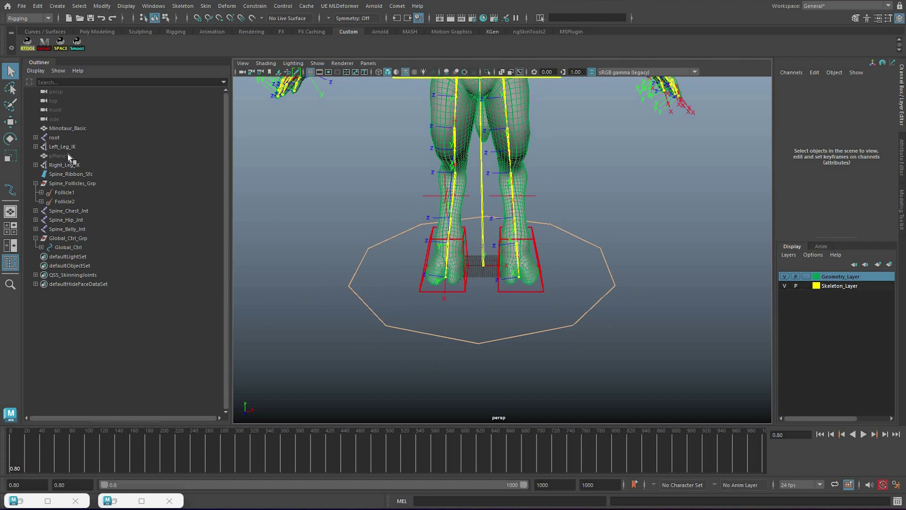
# Group the root joint and rename the new group as Skeleton_Grp.
pyautogui.hotkey('ctrl', 'z')
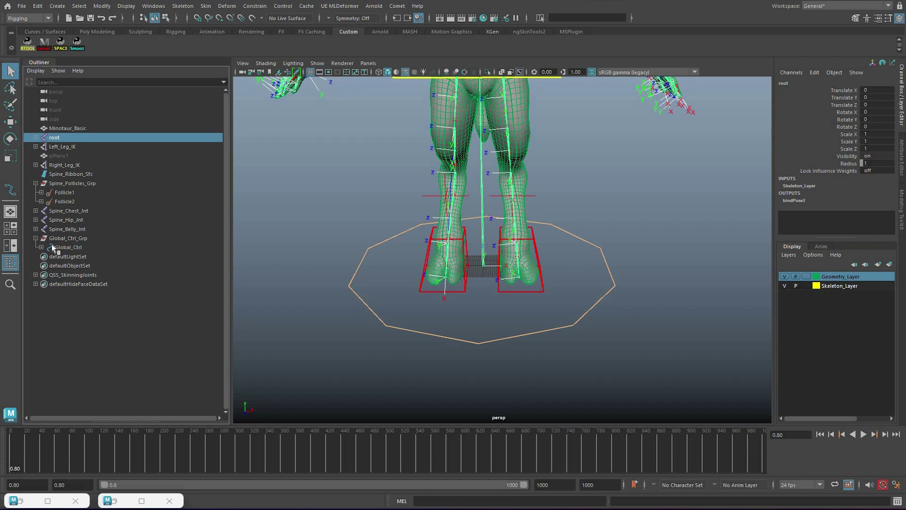
pyautogui.hotkey('ctrl', 'g')
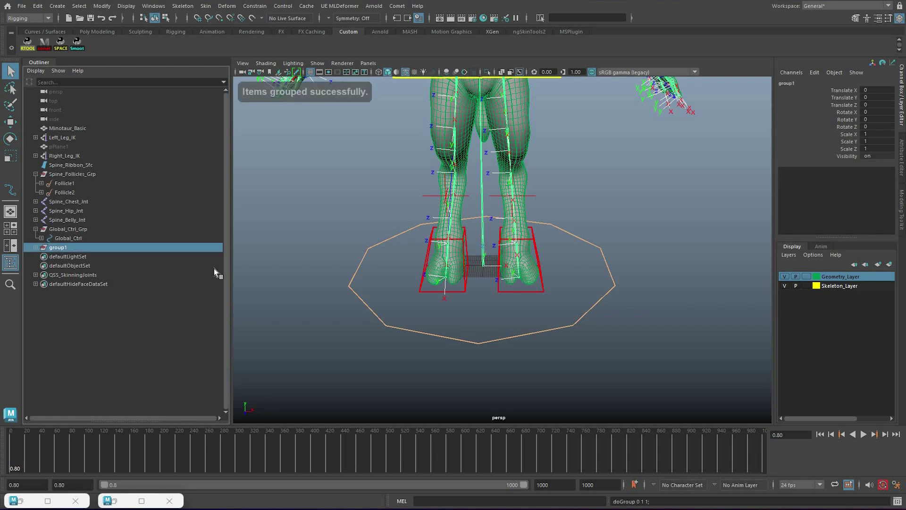
pyautogui.write('skeleto')
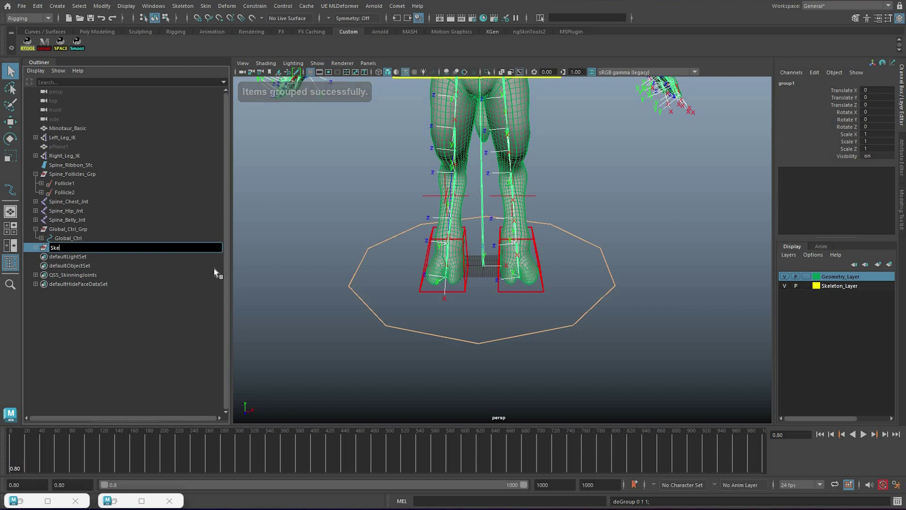
pyautogui.write('n_Grp')
pyautogui.press('Return')
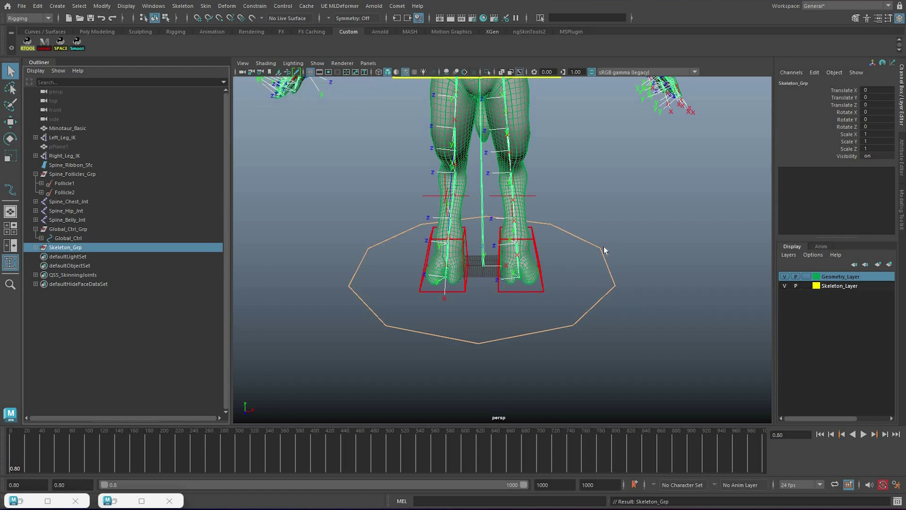
# Parent-constrain Skeleton_Grp to Global_Ctrl.
pyautogui.click(599, 238)
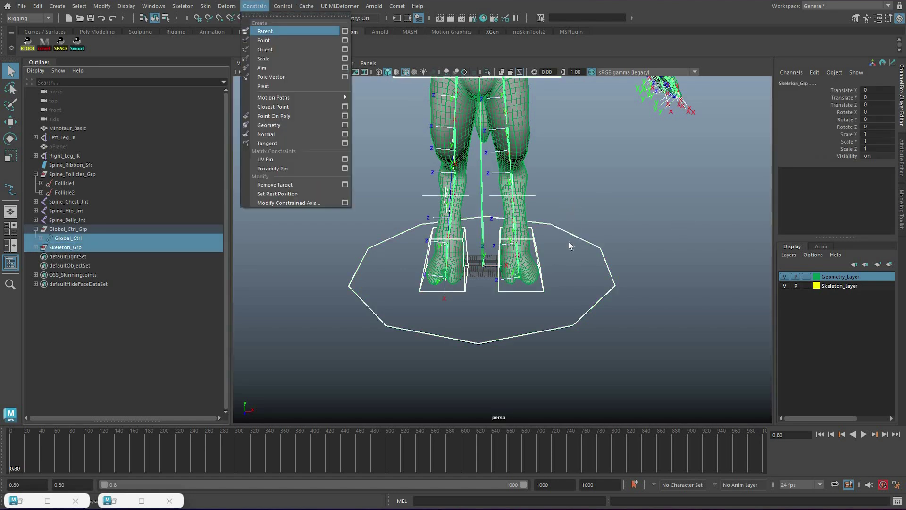
pyautogui.click(467, 261)
# Uniformly scale Global_Ctrl down to about 0.61 to test the rig's scaling, and undo the change.
pyautogui.moveTo(599, 228); pyautogui.dragTo(572, 263)
pyautogui.scroll(-5, 370, 252)
pyautogui.press('r')
pyautogui.moveTo(558, 200); pyautogui.dragTo(573, 262, button='middle')
pyautogui.hotkey('ctrl', 'z')
pyautogui.hotkey('ctrl', 'z')
pyautogui.hotkey('ctrl', 'z')
pyautogui.hotkey('ctrl', 'z')
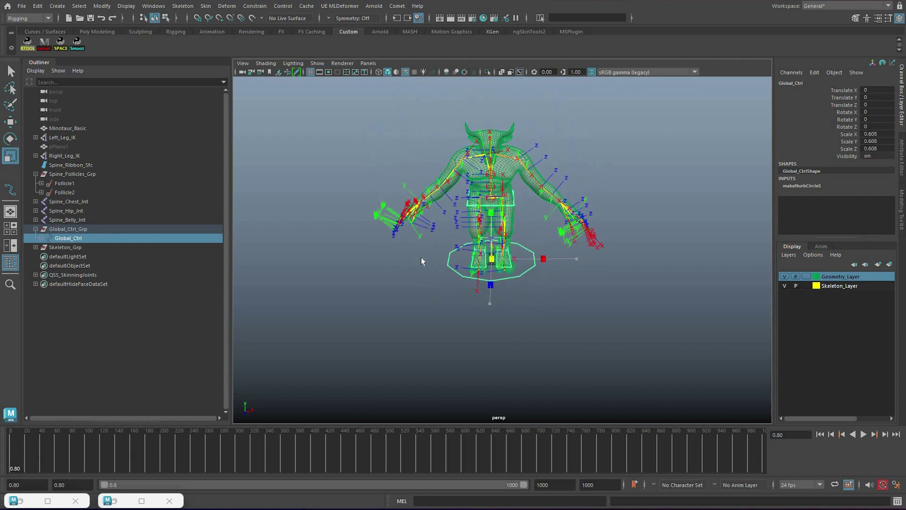
# Add a scale constraint from Global_Ctrl to Skeleton_Grp.
pyautogui.press('q')
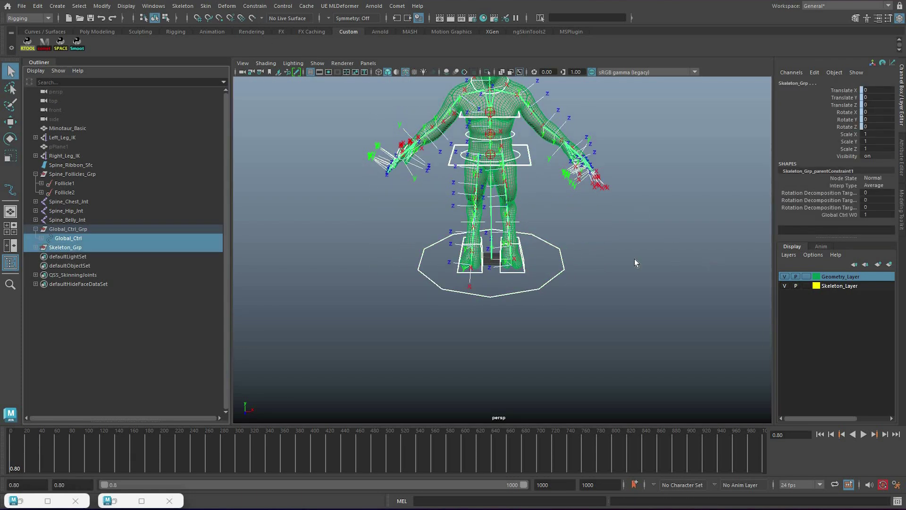
pyautogui.click(255, 6)
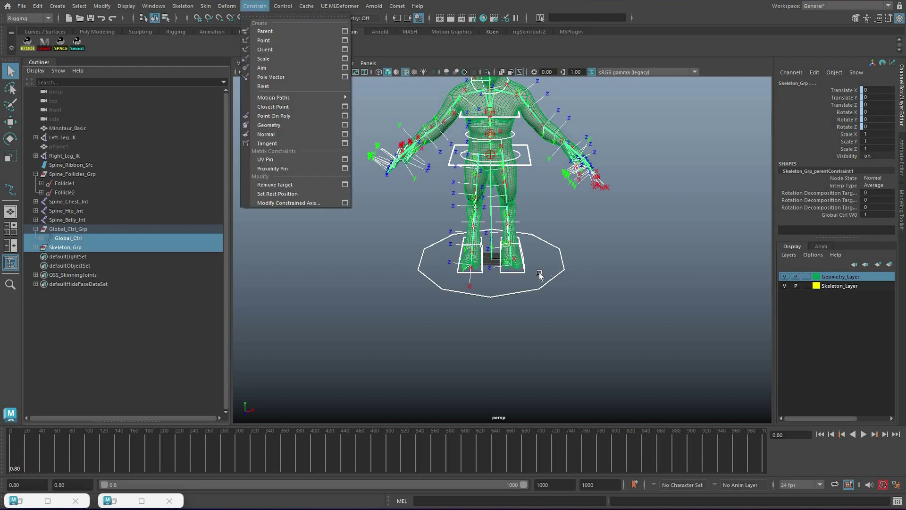
pyautogui.click(286, 59)
# Uniformly scale Global_Ctrl down to about 0.43 to test the scale constraint, and undo the change.
pyautogui.click(381, 277)
pyautogui.moveTo(608, 272); pyautogui.dragTo(549, 246)
pyautogui.press('r')
pyautogui.moveTo(491, 259); pyautogui.dragTo(454, 258)
pyautogui.hotkey('ctrl', 'z')
pyautogui.hotkey('ctrl', 'z')
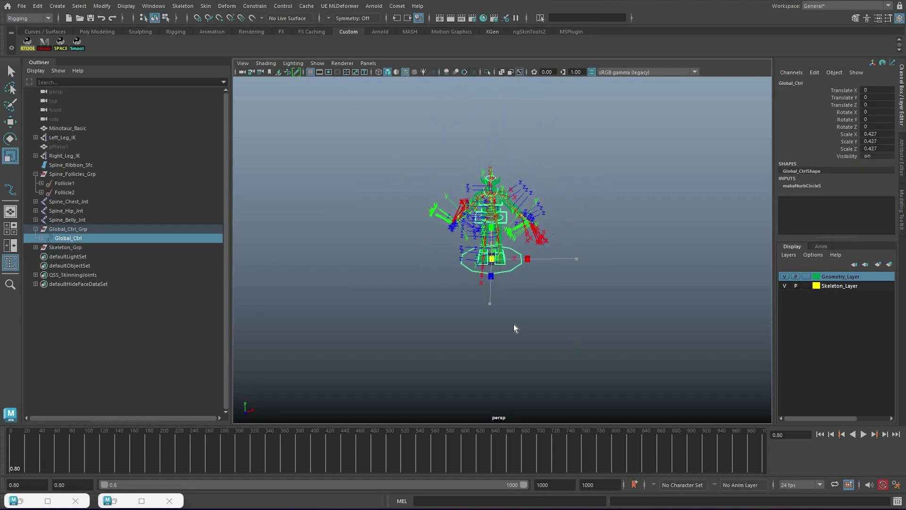
pyautogui.press('q')
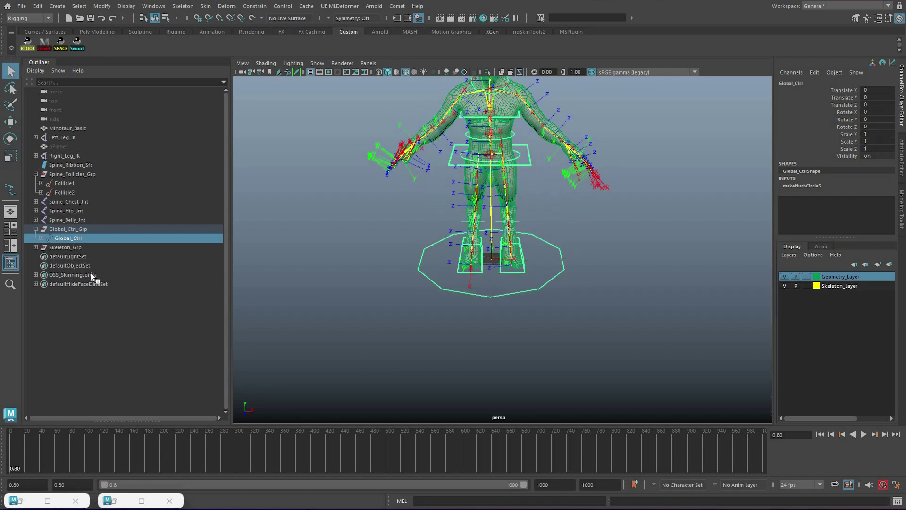
# Expand Skeleton_Grp and delete its scale constraint.
pyautogui.click(134, 284)
pyautogui.click(36, 248)
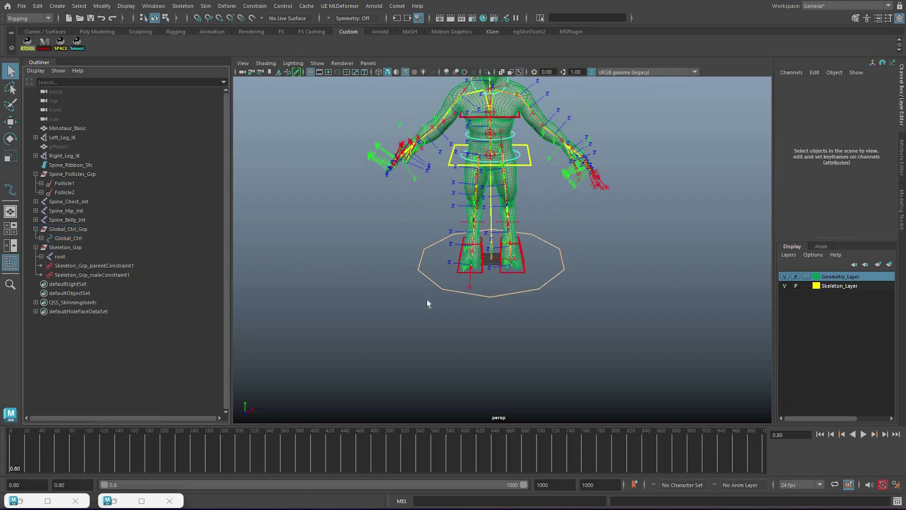
pyautogui.press('Delete')
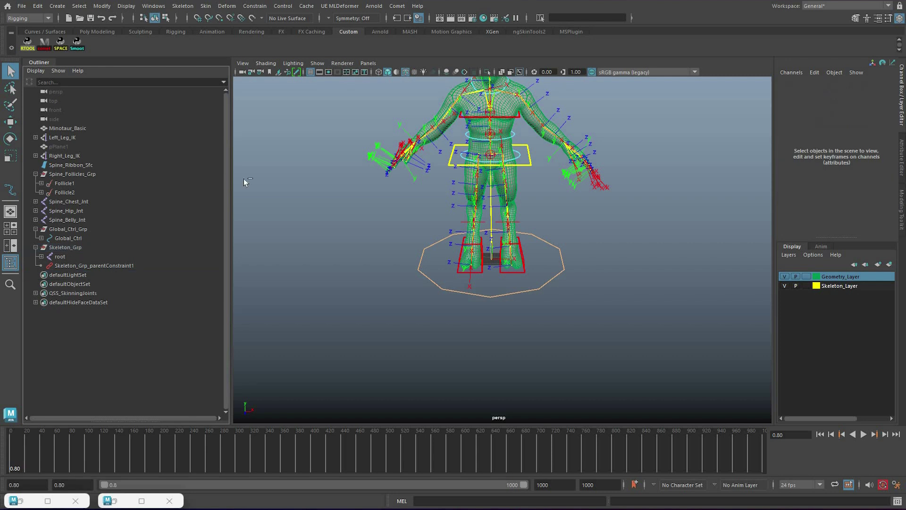
# Try a scale constraint from Global_Ctrl directly to the root joint.
pyautogui.click(543, 285)
pyautogui.keyDown('ctrl'); pyautogui.click(61, 256); pyautogui.keyUp('ctrl')
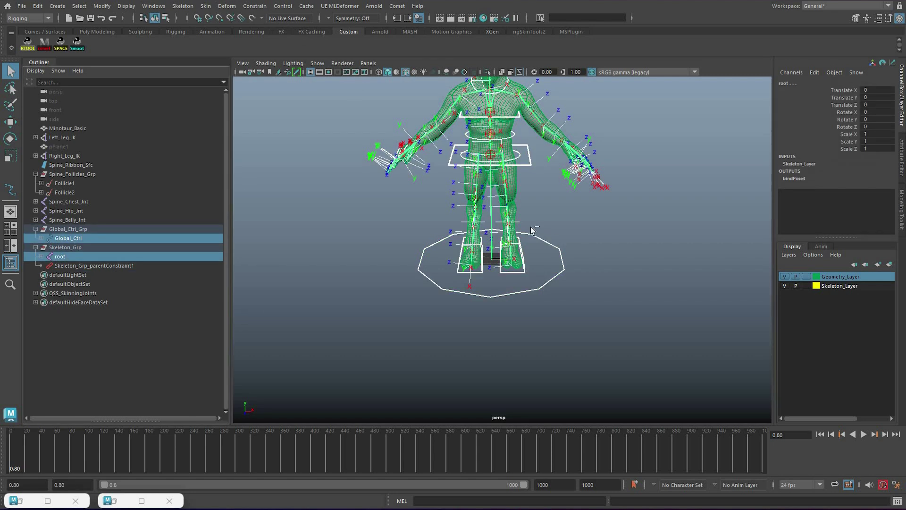
pyautogui.click(255, 6)
pyautogui.click(265, 49)
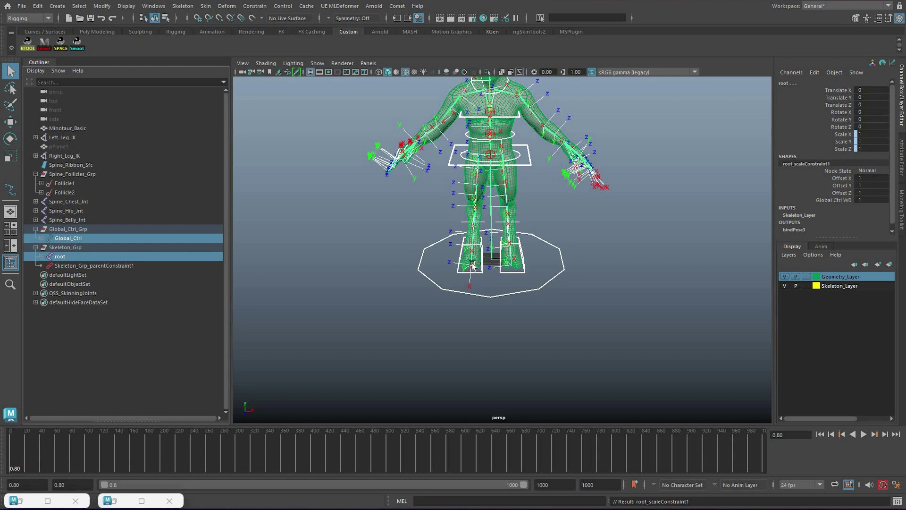
# Uniformly scale Global_Ctrl down to about 0.75 to test the root joint's scale constraint, and undo the change.
pyautogui.click(421, 271)
pyautogui.press('r')
pyautogui.moveTo(333, 286); pyautogui.dragTo(77, 283, button='middle')
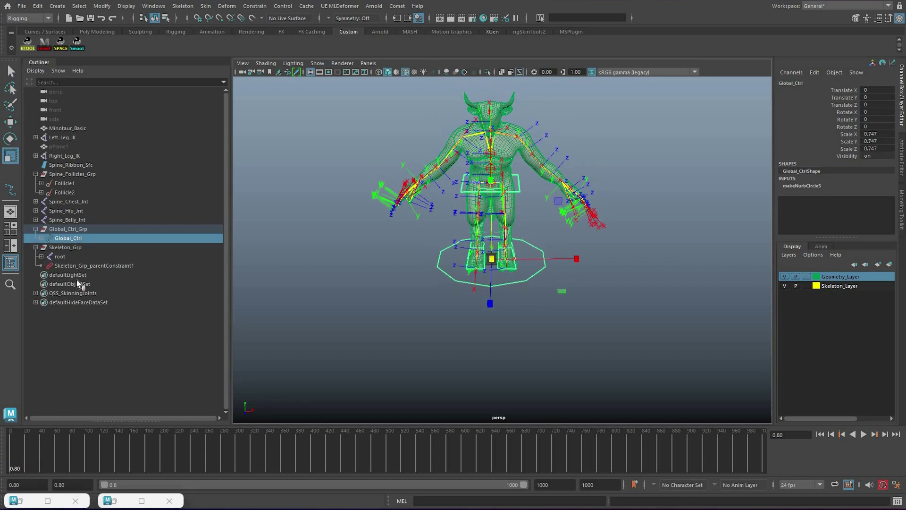
pyautogui.hotkey('ctrl', 'z')
# Expand the root joint and delete root_scaleConstraint1.
pyautogui.click(42, 257)
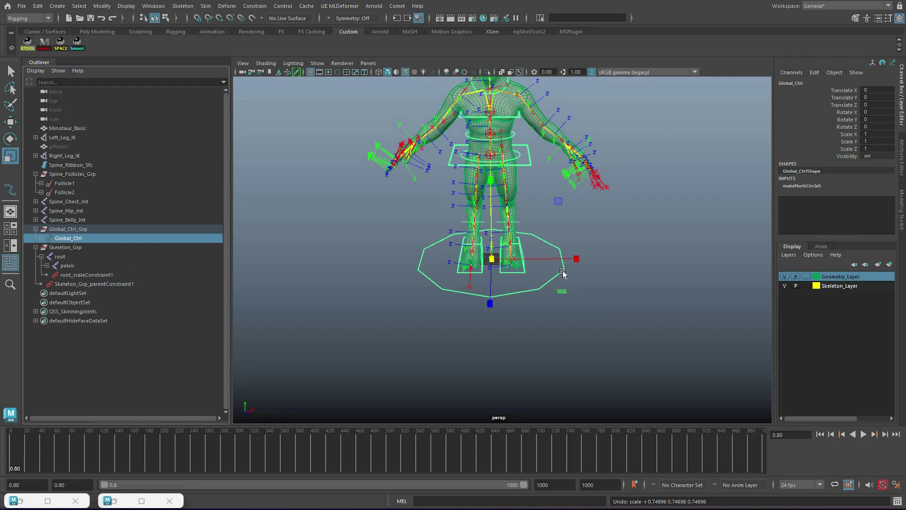
pyautogui.click(96, 274)
pyautogui.press('Delete')
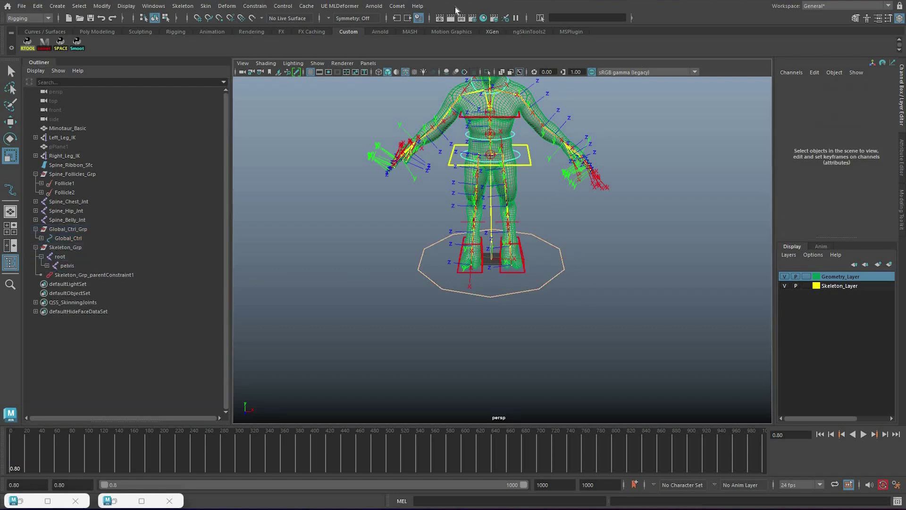
# Scale-constrain Skeleton_Grp to Global_Ctrl.
pyautogui.click(442, 288)
pyautogui.keyDown('ctrl'); pyautogui.click(66, 247); pyautogui.keyUp('ctrl')
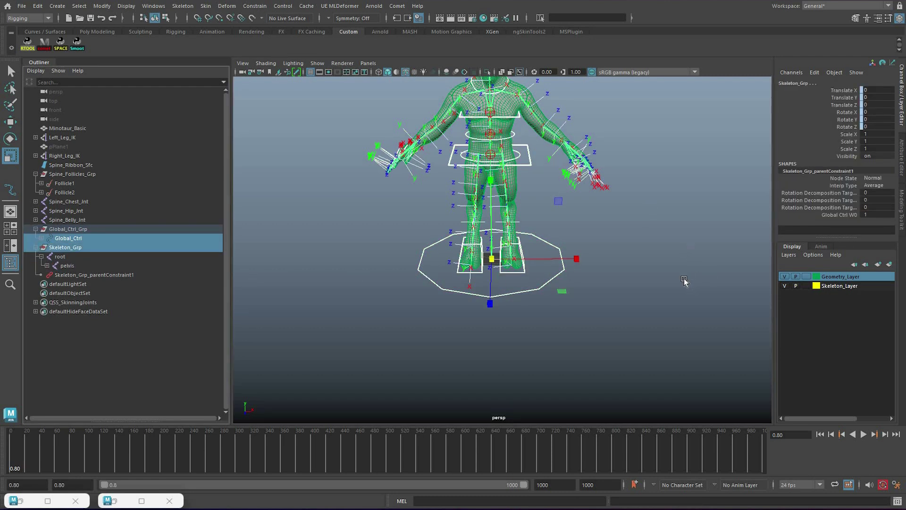
pyautogui.click(255, 6)
pyautogui.click(264, 58)
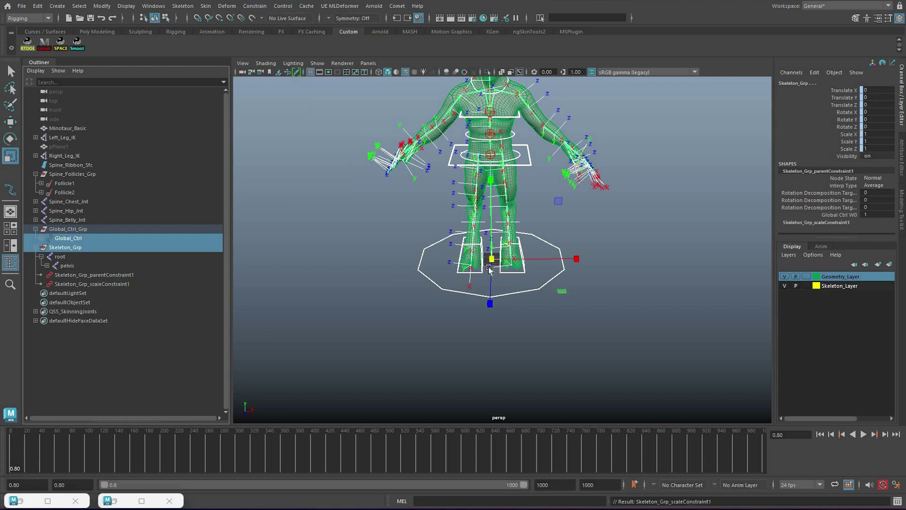
# Uniformly scale Global_Ctrl to test Skeleton_Grp's scale constraint, and undo the change.
pyautogui.click(535, 269)
pyautogui.click(427, 262)
pyautogui.moveTo(491, 259); pyautogui.dragTo(532, 198)
pyautogui.hotkey('ctrl', 'z')
pyautogui.hotkey('ctrl', 'z')
# Select the entire root joint hierarchy and hide its local rotation axes.
pyautogui.press('q')
pyautogui.scroll(5, 651, 172)
pyautogui.keyDown('alt'); pyautogui.moveTo(681, 164); pyautogui.dragTo(163, 55); pyautogui.keyUp('alt')
pyautogui.hotkey('ctrl', 'z')
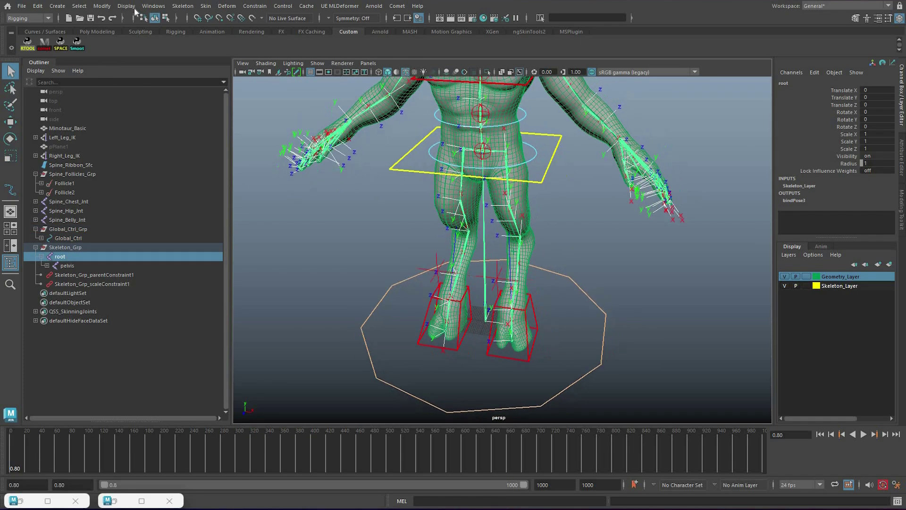
pyautogui.click(79, 5)
pyautogui.click(339, 119)
pyautogui.click(126, 6)
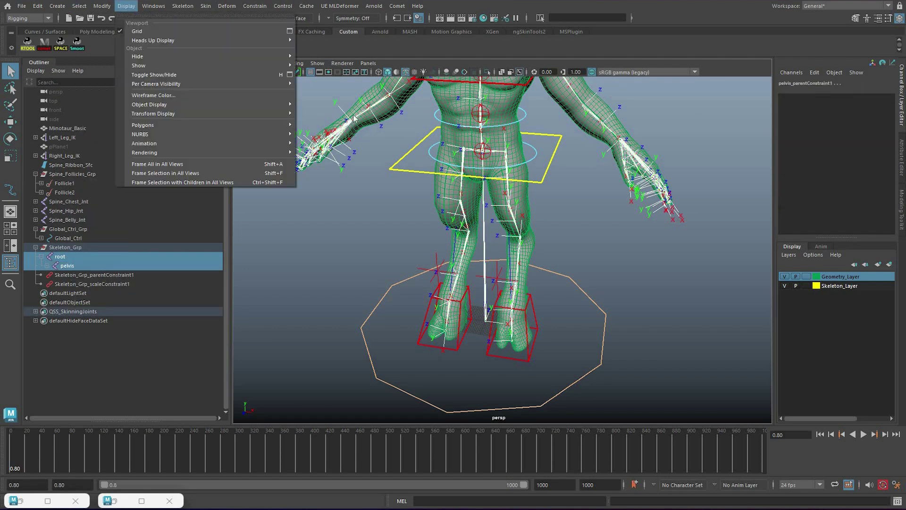
pyautogui.moveTo(284, 113)
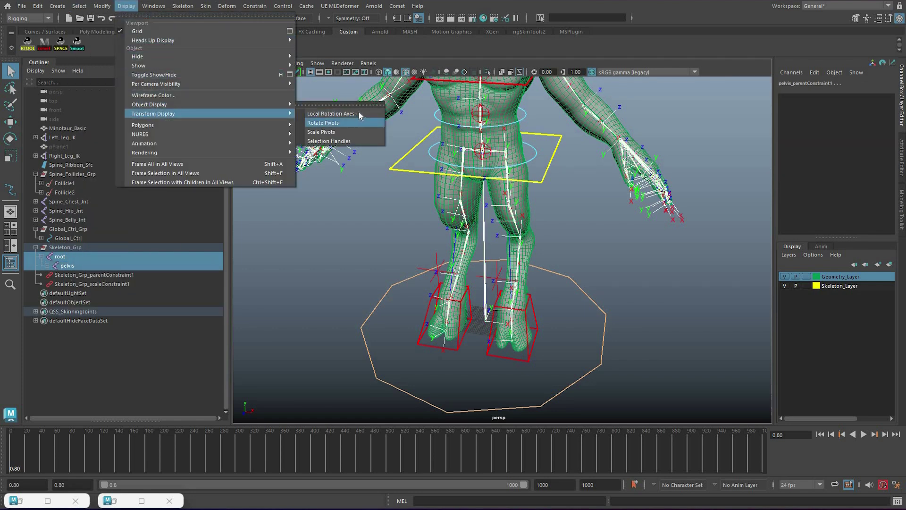
pyautogui.click(589, 218)
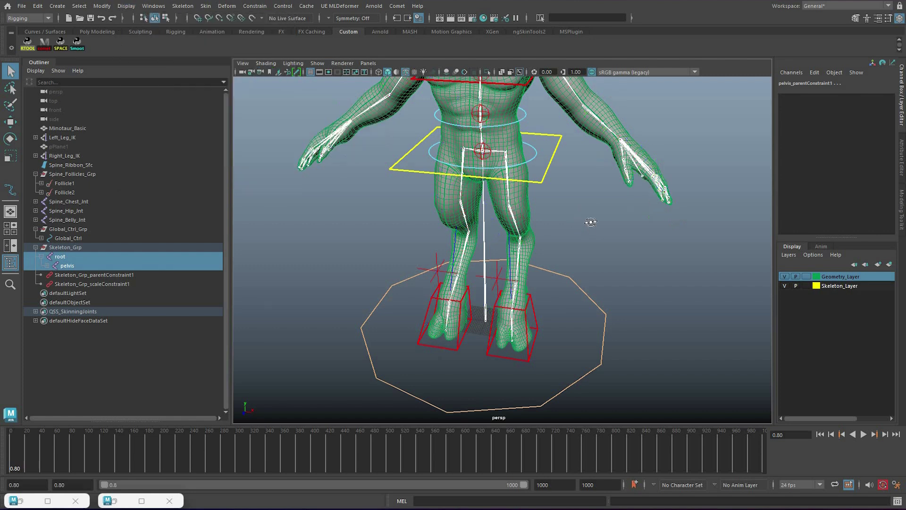
pyautogui.click(579, 223)
# Uniformly scale Global_Ctrl down to about 0.48 to check the whole rig, undo the change, and collapse the expanded outliner groups.
pyautogui.press('a')
pyautogui.keyDown('alt'); pyautogui.moveTo(551, 224); pyautogui.dragTo(410, 334); pyautogui.keyUp('alt')
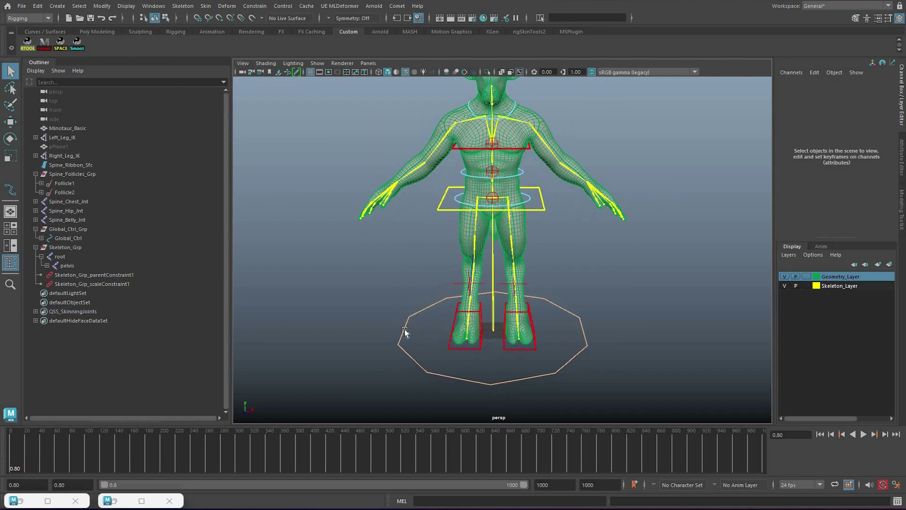
pyautogui.click(389, 333)
pyautogui.press('r')
pyautogui.moveTo(348, 331); pyautogui.dragTo(384, 314, button='middle')
pyautogui.hotkey('ctrl', 'z')
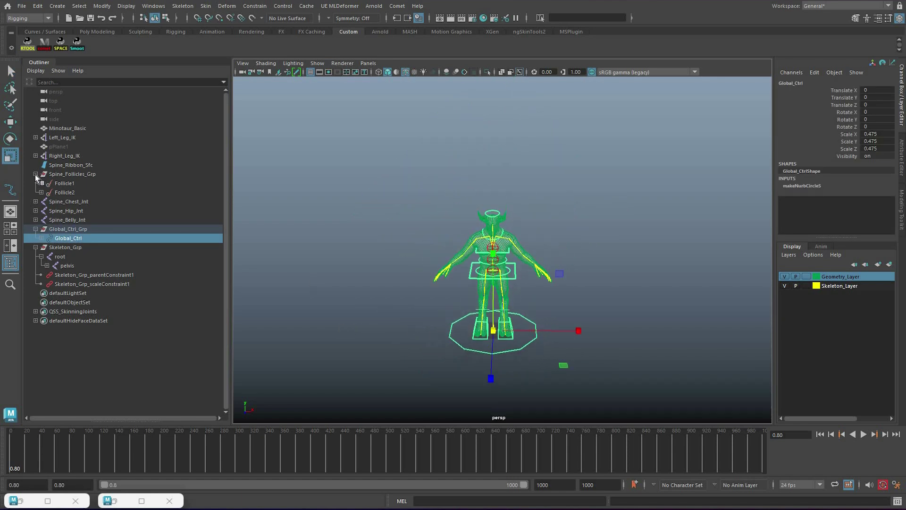
pyautogui.hotkey('ctrl', 'z')
pyautogui.press('q')
pyautogui.hotkey('ctrl', 'z')
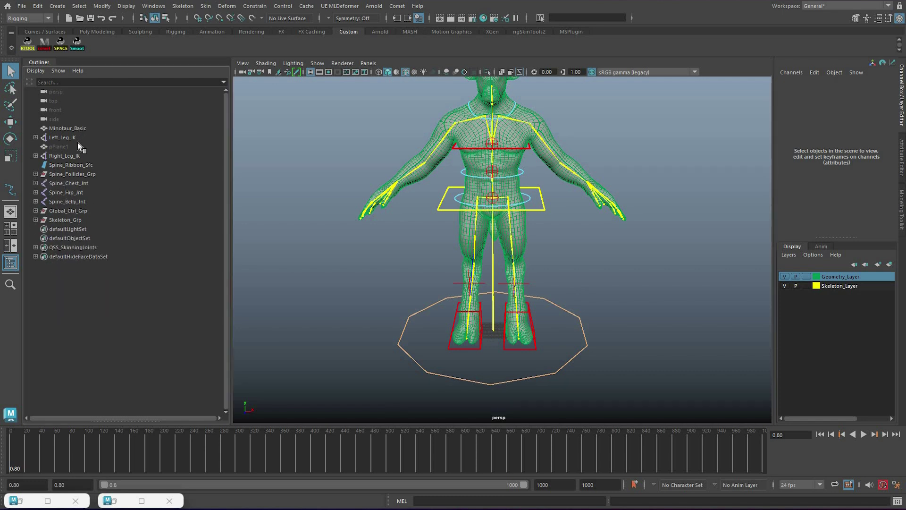
# Delete the leftover hidden pPlane1 object from the scene.
pyautogui.click(70, 128)
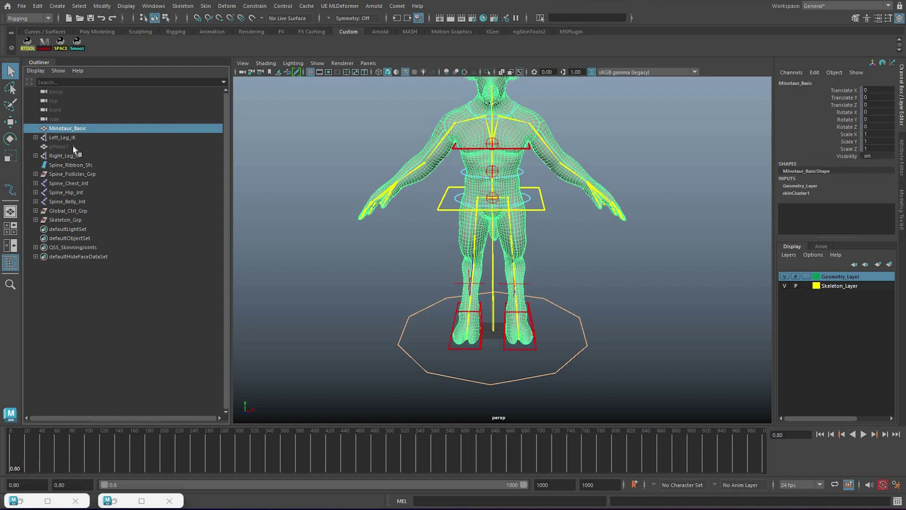
pyautogui.click(98, 150)
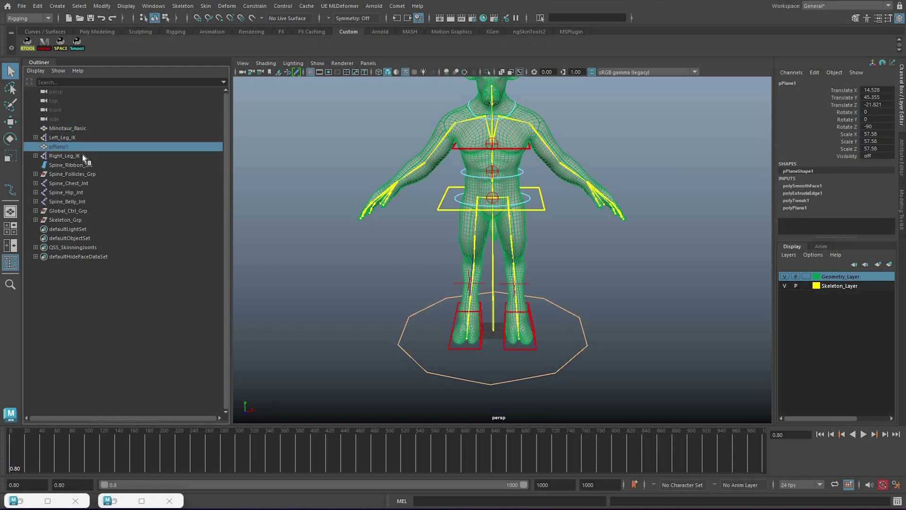
pyautogui.press('Delete')
# Group the spine ribbon surface, follicle group and the chest, hip and belly joints as Spine_System_Grp.
pyautogui.click(92, 158)
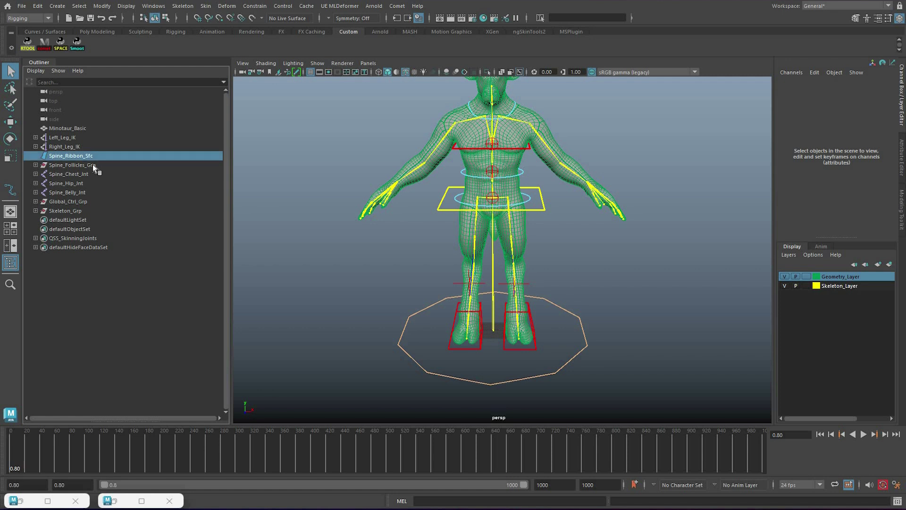
pyautogui.hotkey('shift', 'Down')
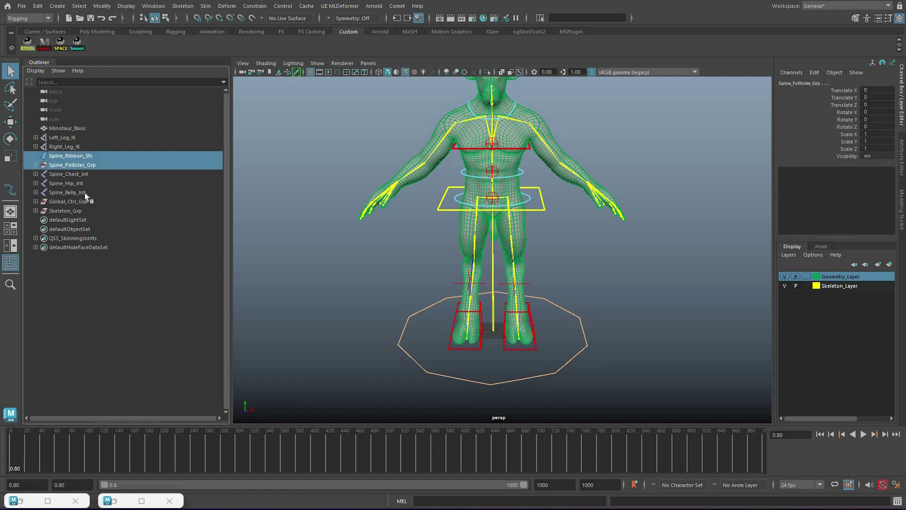
pyautogui.hotkey('shift', 'Down')
pyautogui.hotkey('shift', 'Down')
pyautogui.hotkey('shift', 'Down')
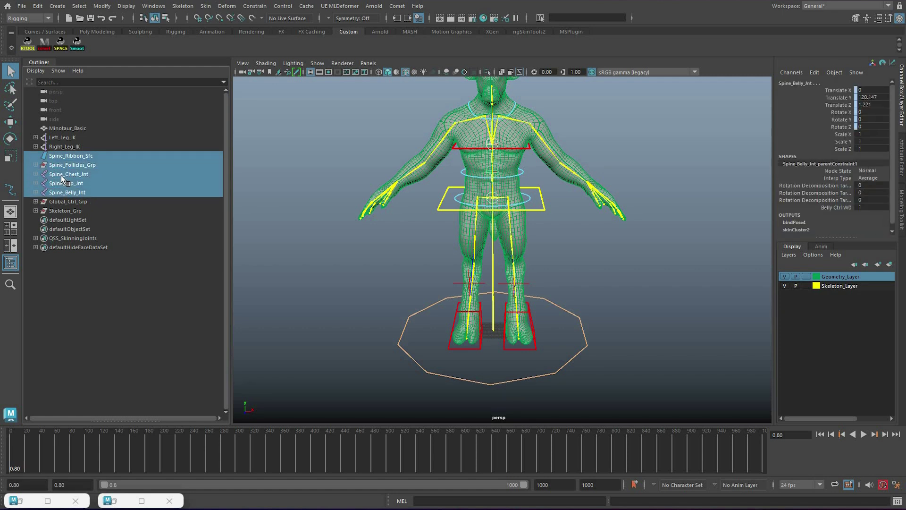
pyautogui.hotkey('ctrl', 'g')
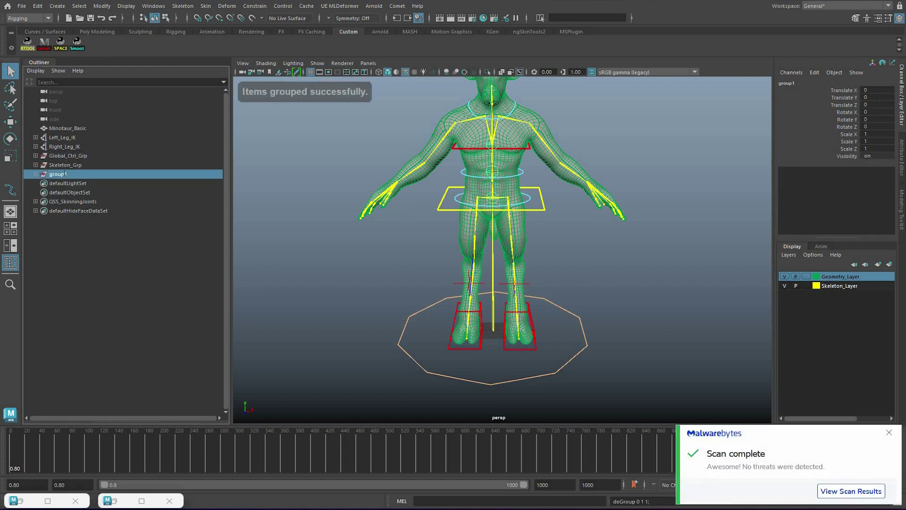
pyautogui.doubleClick(64, 174)
pyautogui.write('Spine_')
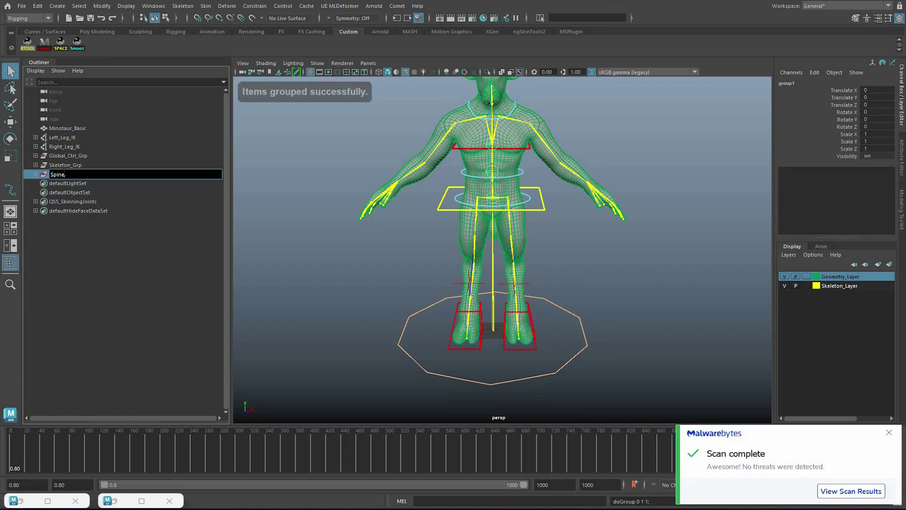
pyautogui.write('S')
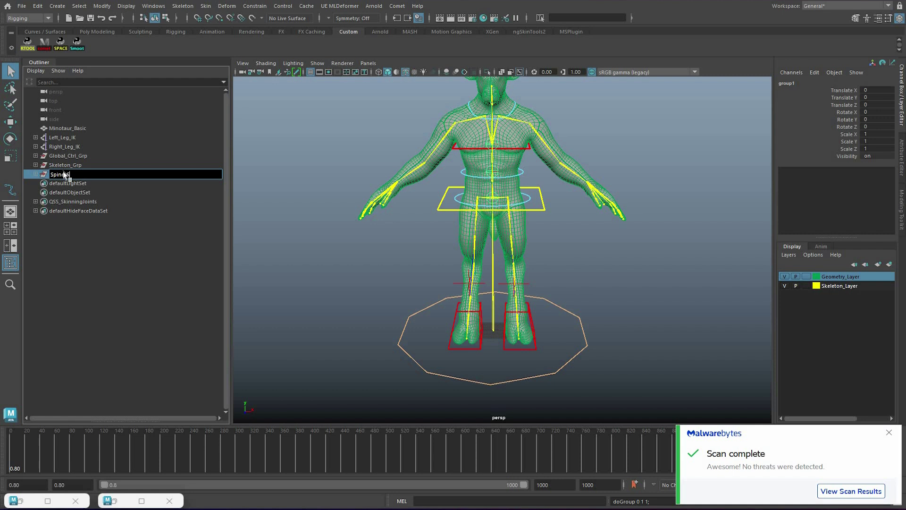
pyautogui.write('ystem_Grp')
pyautogui.press('Return')
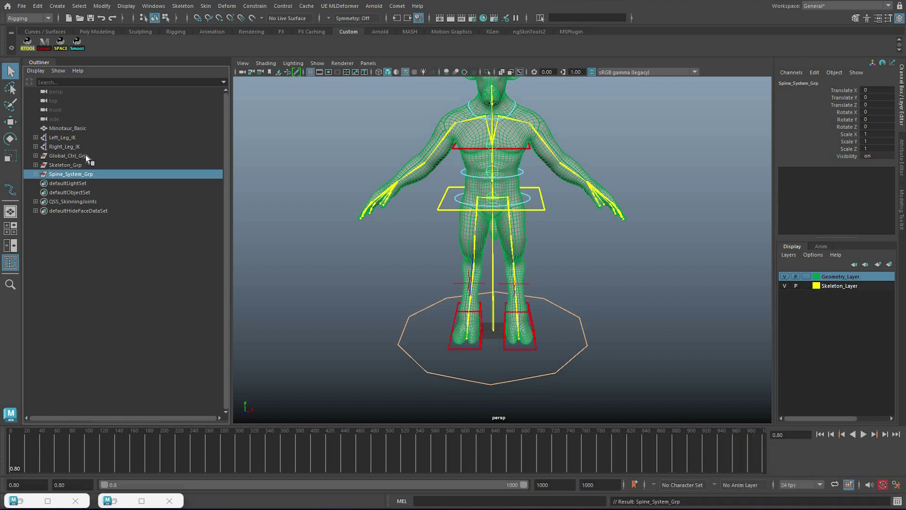
# Put Global_Ctrl_Grp into a new parent group named Controls_Grp.
pyautogui.click(86, 155)
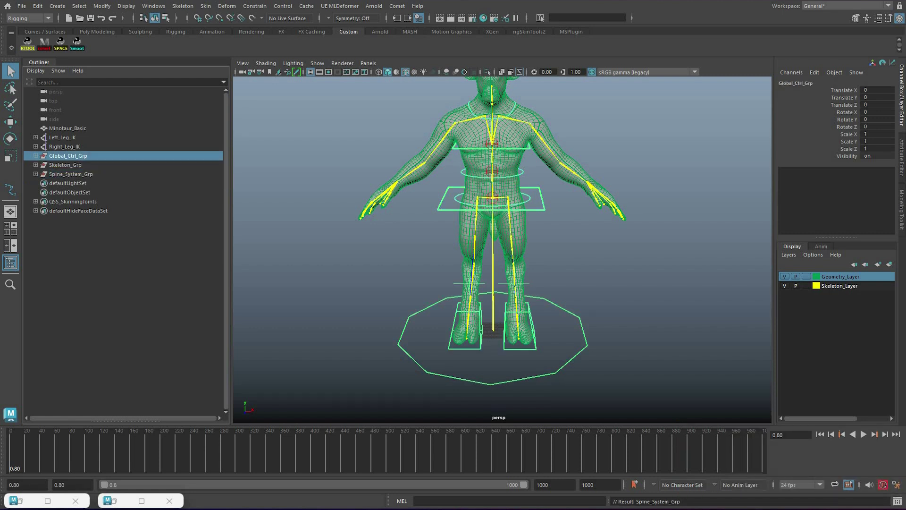
pyautogui.hotkey('ctrl', 'g')
pyautogui.doubleClick(66, 174)
pyautogui.write('controls_Grp')
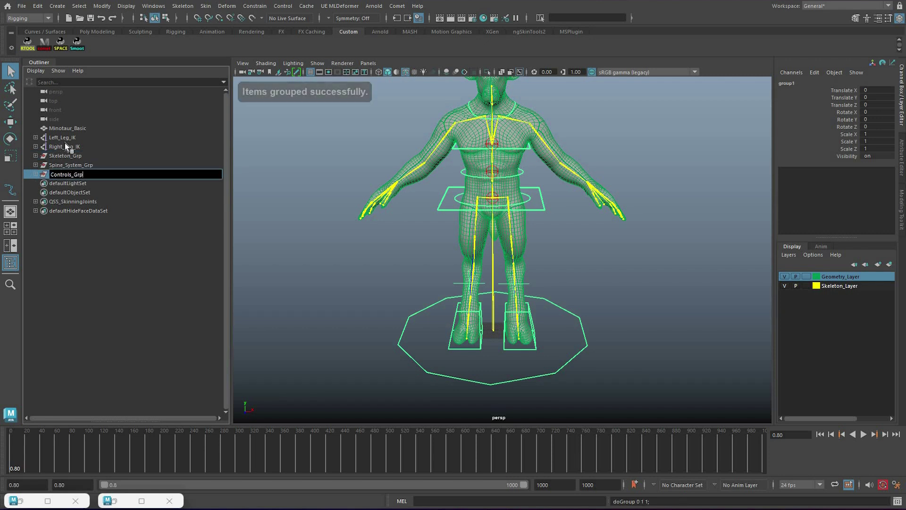
pyautogui.press('Return')
# Group Left_Leg_IK and Right_Leg_IK together and name the group IK_Grp.
pyautogui.click(62, 138)
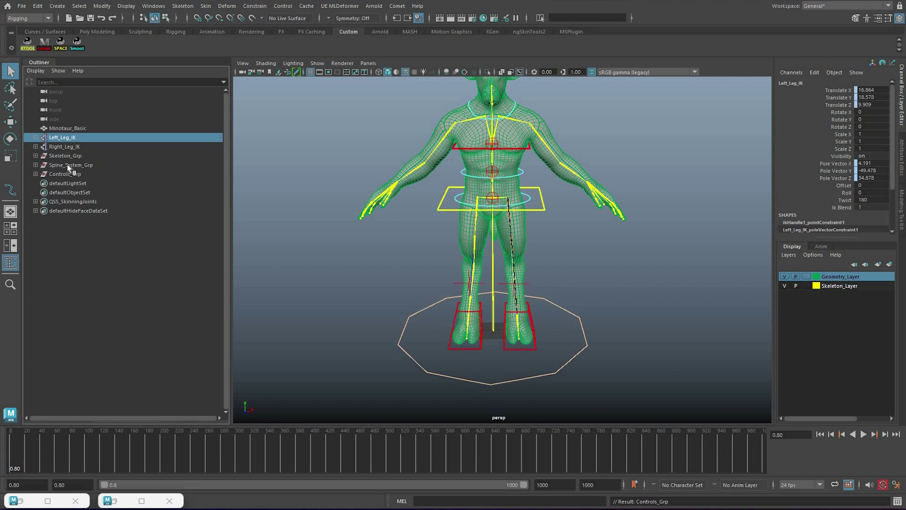
pyautogui.keyDown('shift'); pyautogui.click(64, 146); pyautogui.keyUp('shift')
pyautogui.hotkey('ctrl', 'g')
pyautogui.doubleClick(68, 165)
pyautogui.write('IK_Gr')
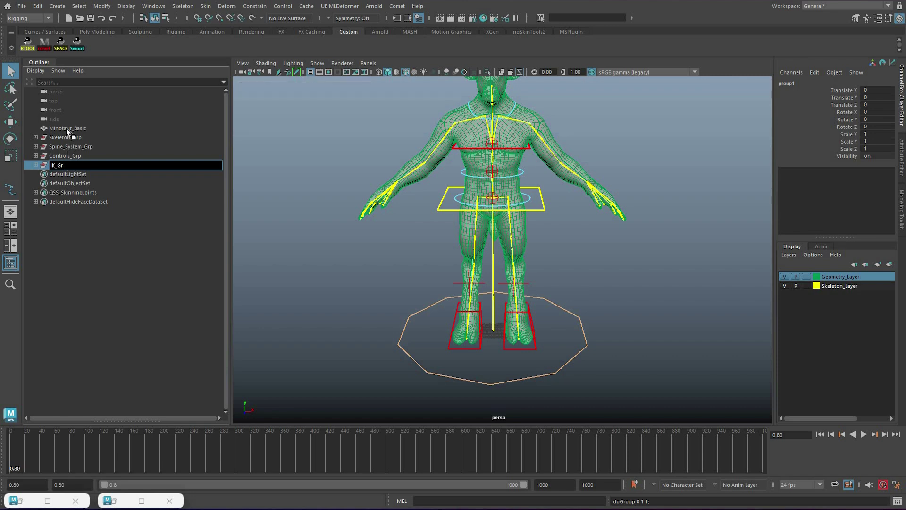
pyautogui.write('p')
pyautogui.press('Return')
# Put the Minotaur_Basic mesh into a new group named Geometry_Grp.
pyautogui.click(67, 129)
pyautogui.hotkey('ctrl', 'g')
pyautogui.doubleClick(60, 165)
pyautogui.write('Ge')
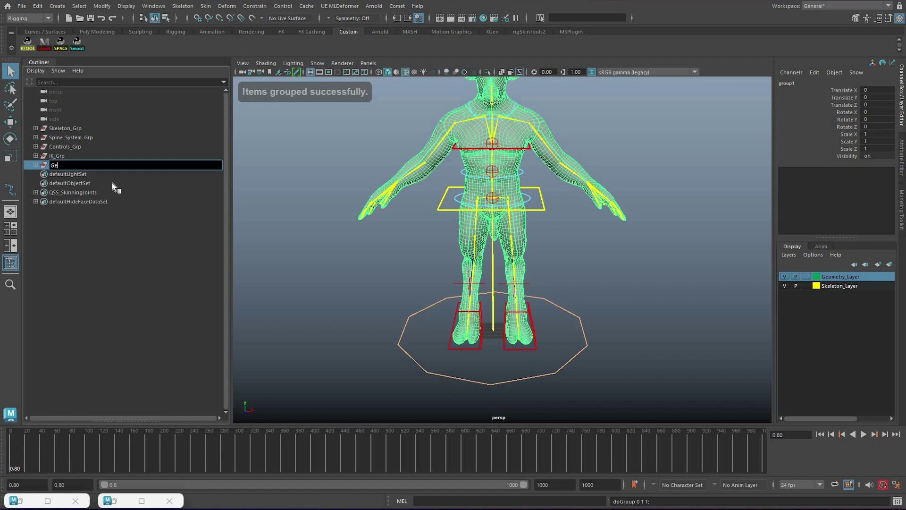
pyautogui.write('ometry_Grp')
pyautogui.press('Return')
# Group the skeleton, spine system, controls, IK and geometry groups under one parent named Minotaur_Grp.
pyautogui.click(65, 128)
pyautogui.keyDown('shift'); pyautogui.click(74, 165); pyautogui.keyUp('shift')
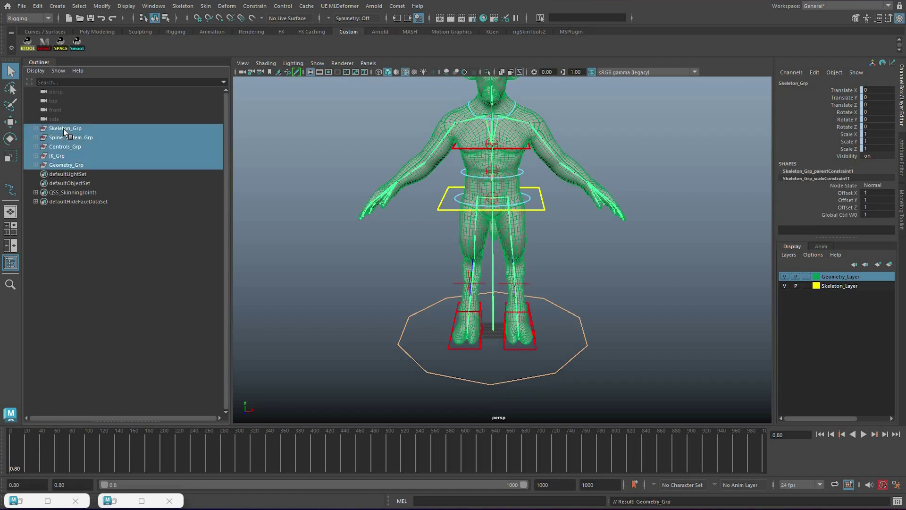
pyautogui.hotkey('ctrl', 'g')
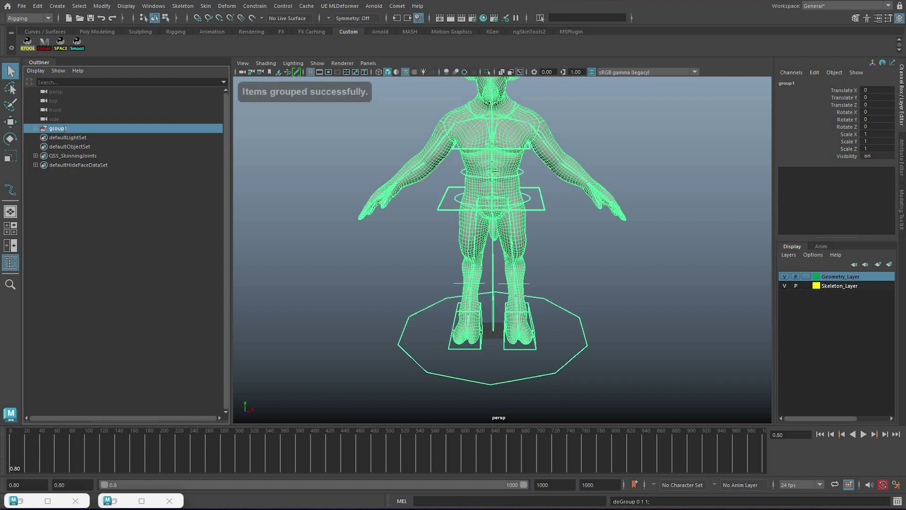
pyautogui.doubleClick(64, 128)
pyautogui.write('Minotaur_Grp')
pyautogui.press('Return')
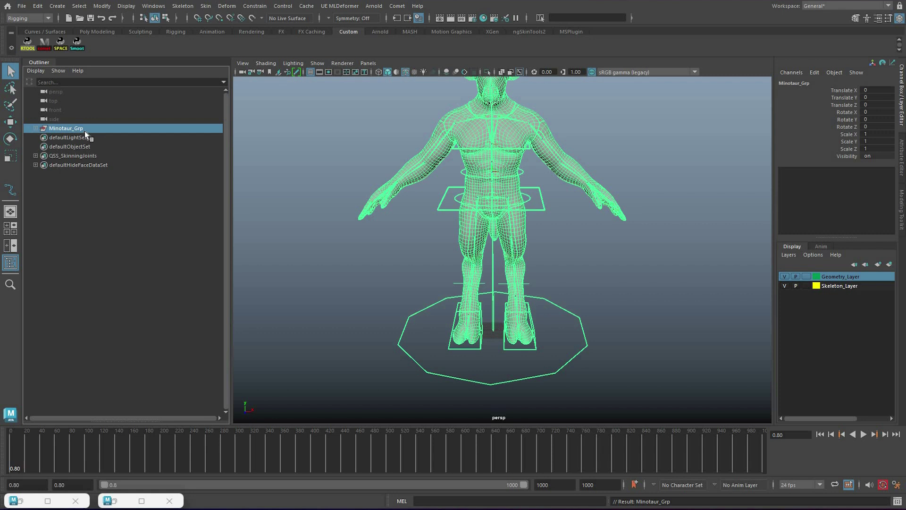
# Expand the top-level minotaur group and rename it Minotaur_RIG.
pyautogui.click(35, 128)
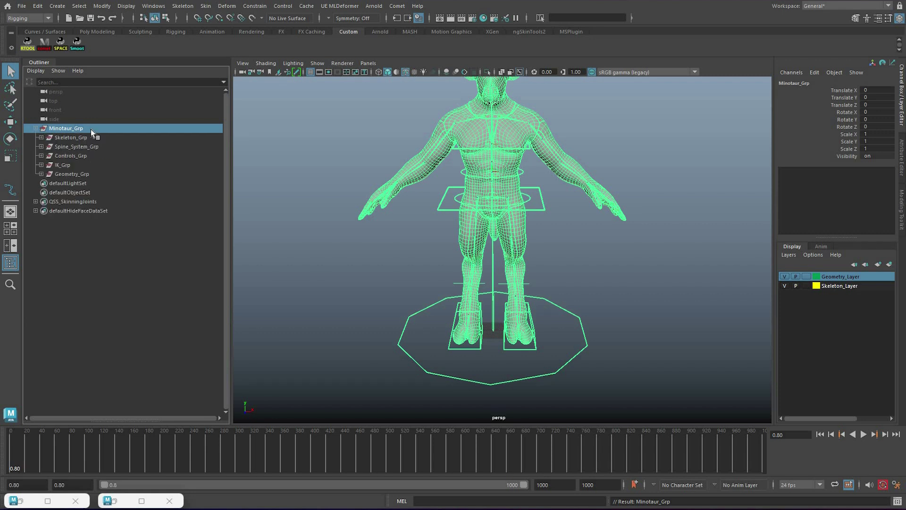
pyautogui.doubleClick(91, 129)
pyautogui.press('End')
pyautogui.press('BackSpace')
pyautogui.press('BackSpace')
pyautogui.press('BackSpace')
pyautogui.write('RIG')
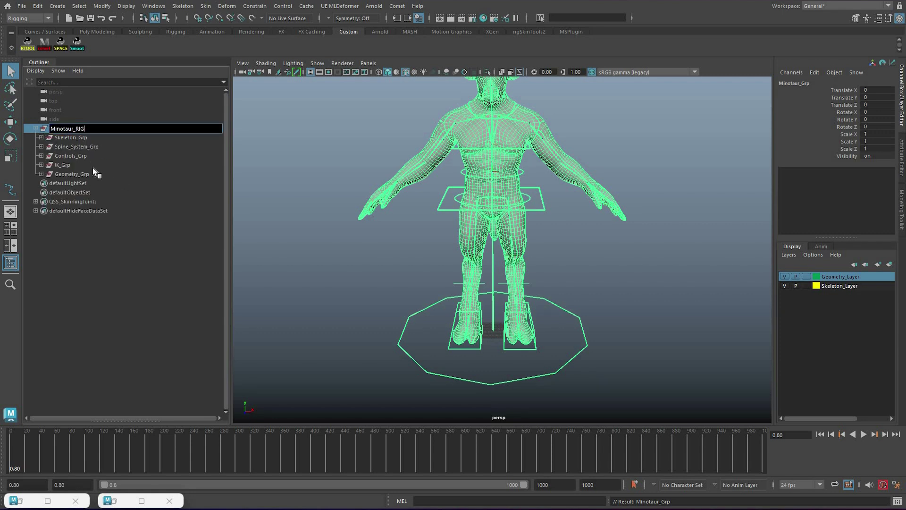
pyautogui.press('Return')
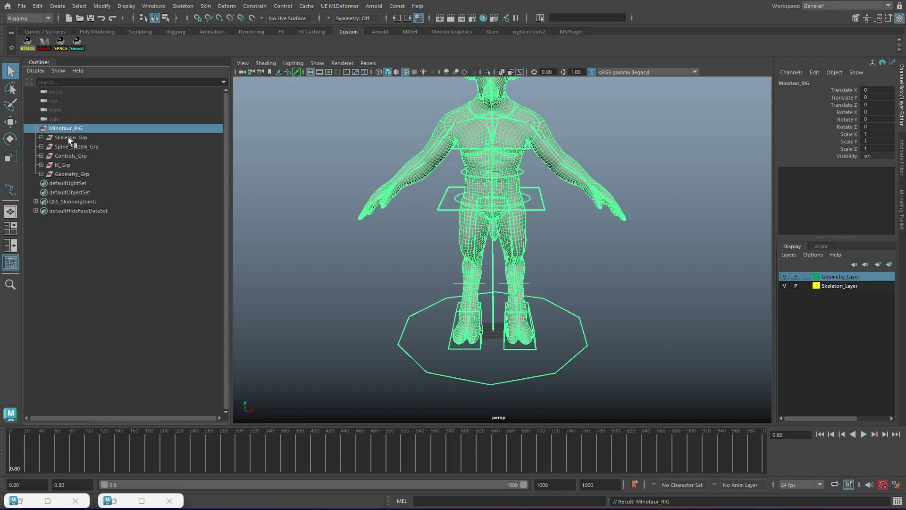
pyautogui.click(35, 128)
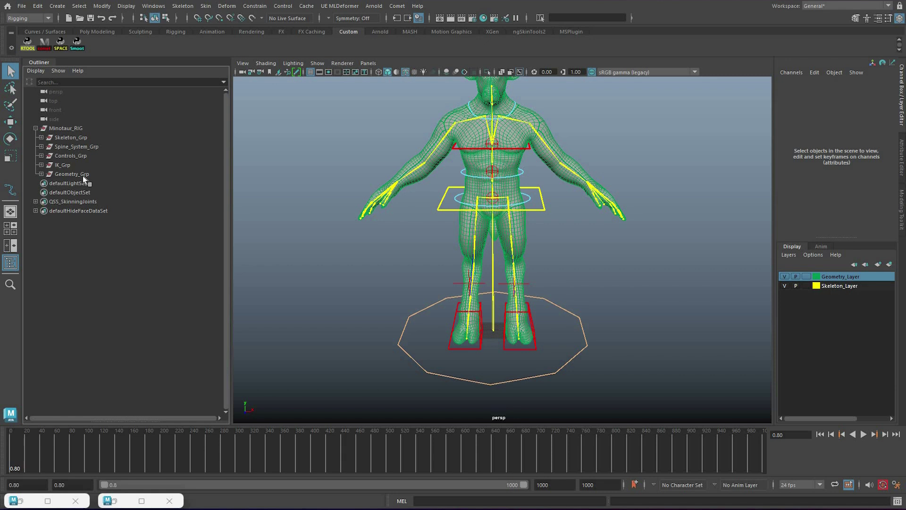
# Group IK_Grp and Spine_System_Grp inside Minotaur_RIG and name the new group Do_Not_Touch_Grp.
pyautogui.click(74, 162)
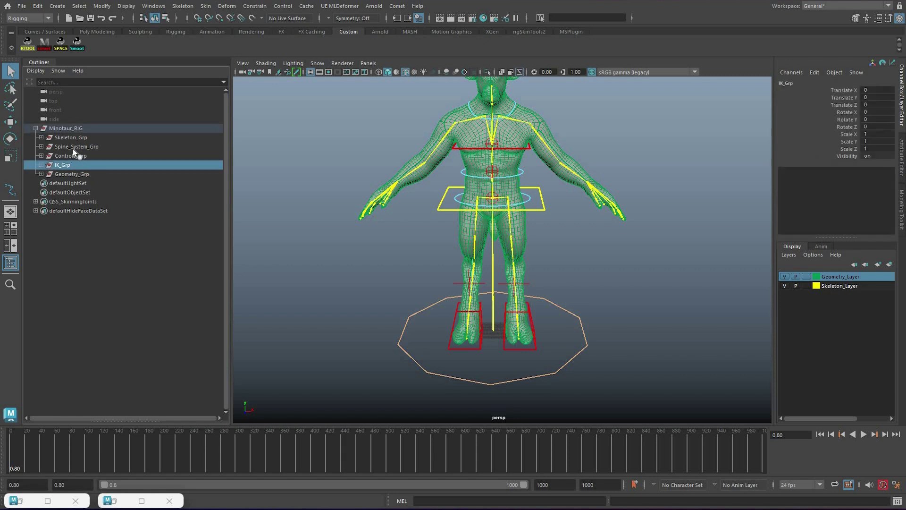
pyautogui.keyDown('ctrl'); pyautogui.click(115, 148); pyautogui.keyUp('ctrl')
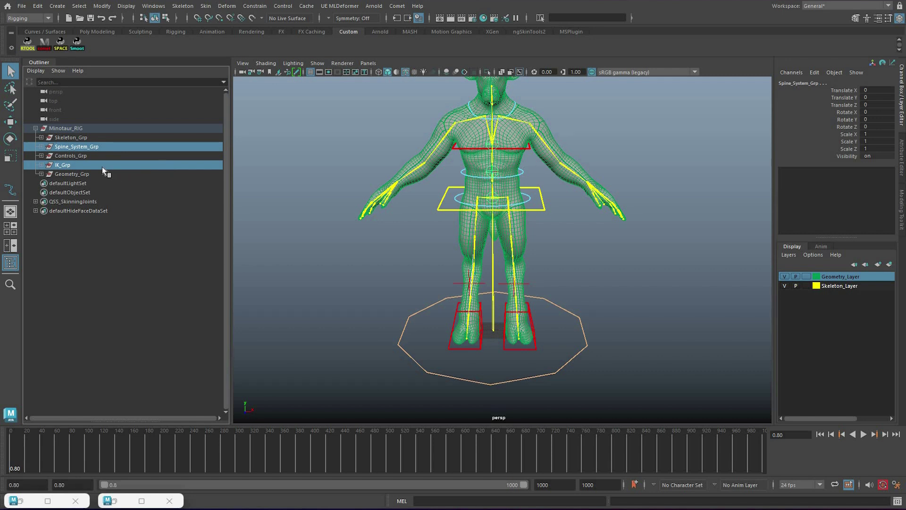
pyautogui.hotkey('ctrl', 'g')
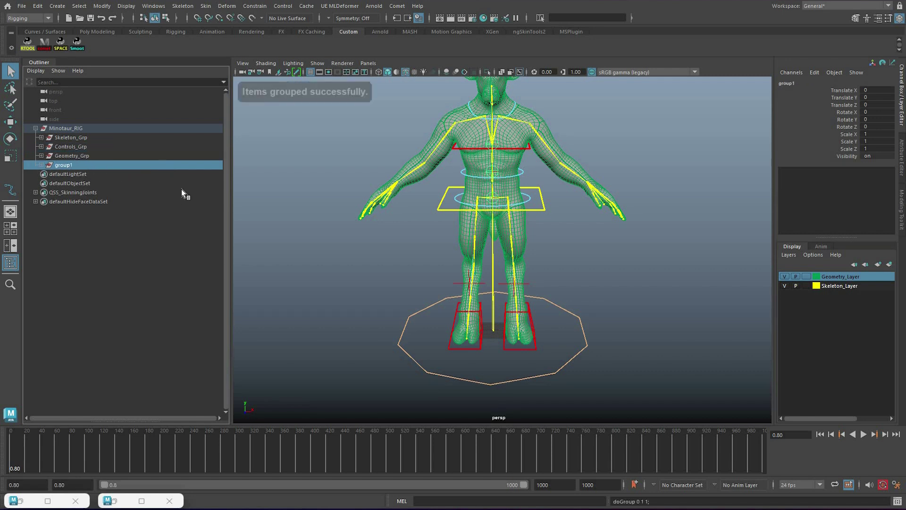
pyautogui.press('F2')
pyautogui.write('Do')
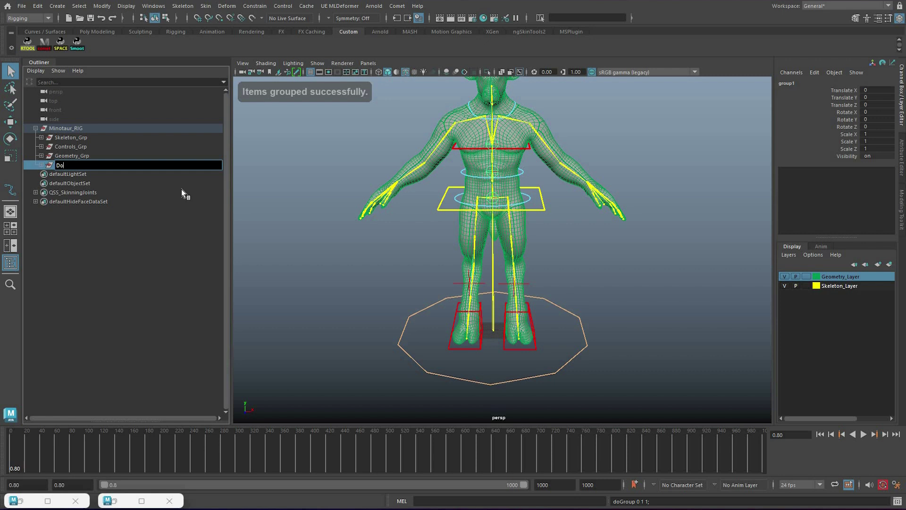
pyautogui.write('_not_Touch_Grp')
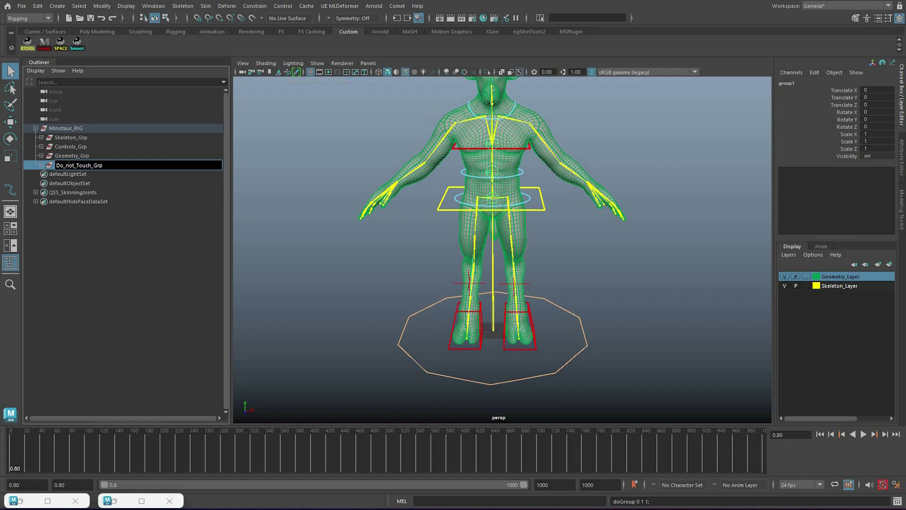
pyautogui.moveTo(69, 165); pyautogui.dragTo(66, 166)
pyautogui.write('N')
pyautogui.press('Return')
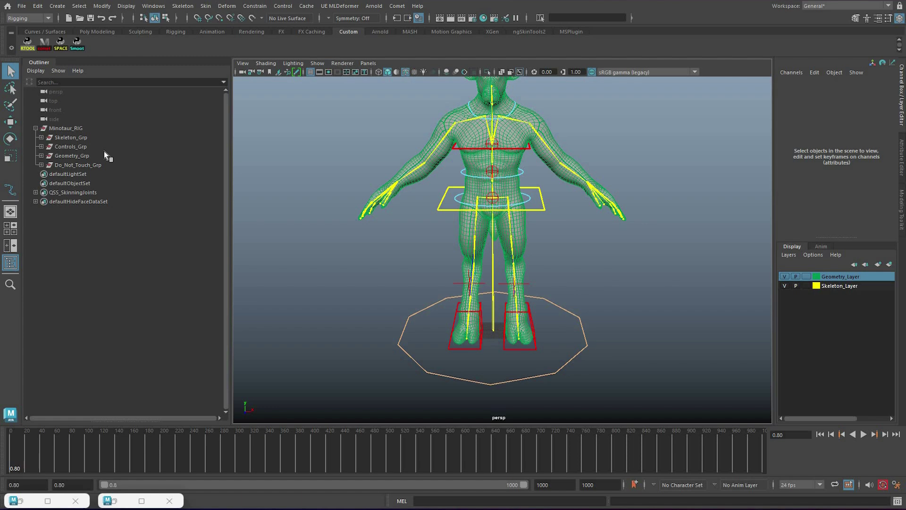
# Test hiding Do_Not_Touch_Grp in shaded and wireframe display, undoing the hide each time.
pyautogui.hotkey('ctrl', 'z')
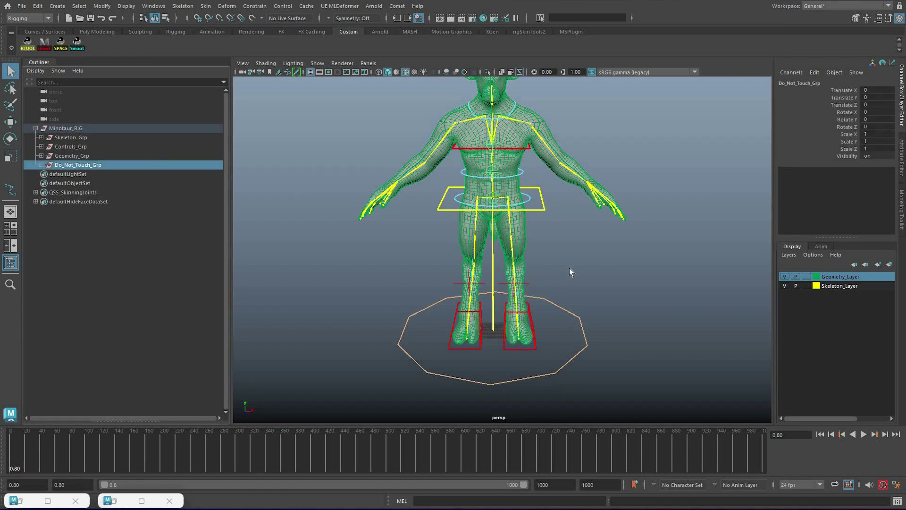
pyautogui.hotkey('ctrl', 'h')
pyautogui.hotkey('ctrl', 'z')
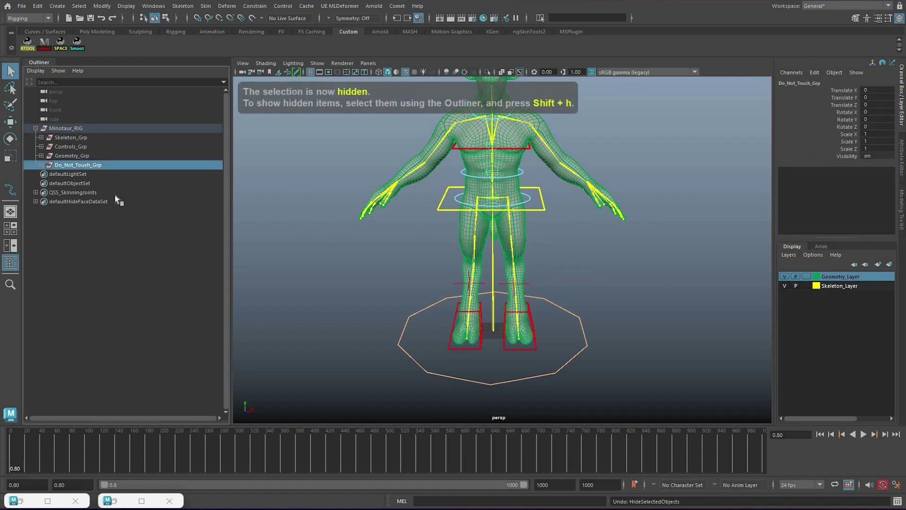
pyautogui.press('f')
pyautogui.press('4')
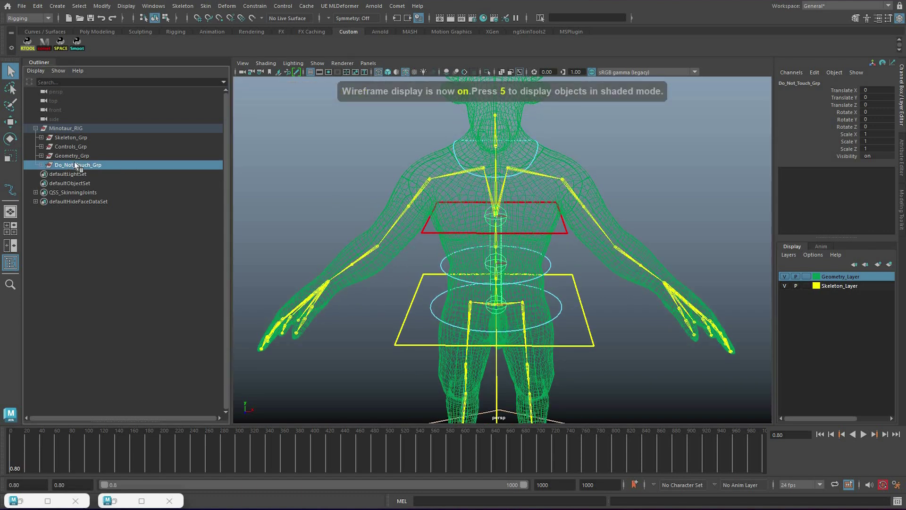
pyautogui.hotkey('ctrl', 'h')
pyautogui.hotkey('ctrl', 'z')
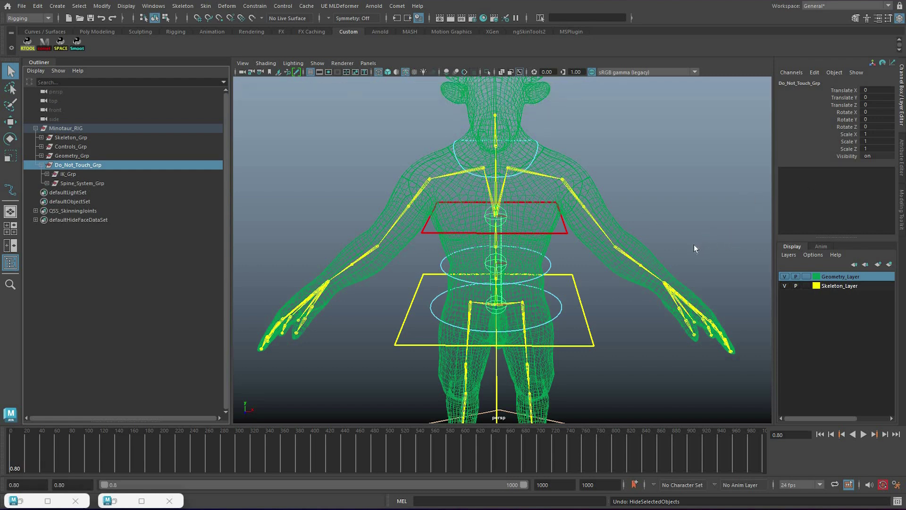
# Give Do_Not_Touch_Grp a red outliner colour in its display attributes and enable the use of that colour.
pyautogui.hotkey('ctrl', 'a')
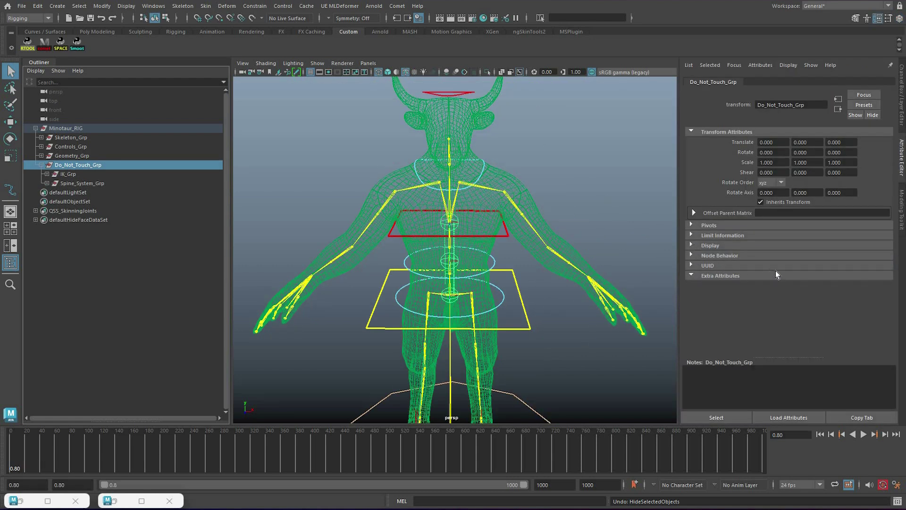
pyautogui.click(711, 245)
pyautogui.scroll(-2, 776, 269)
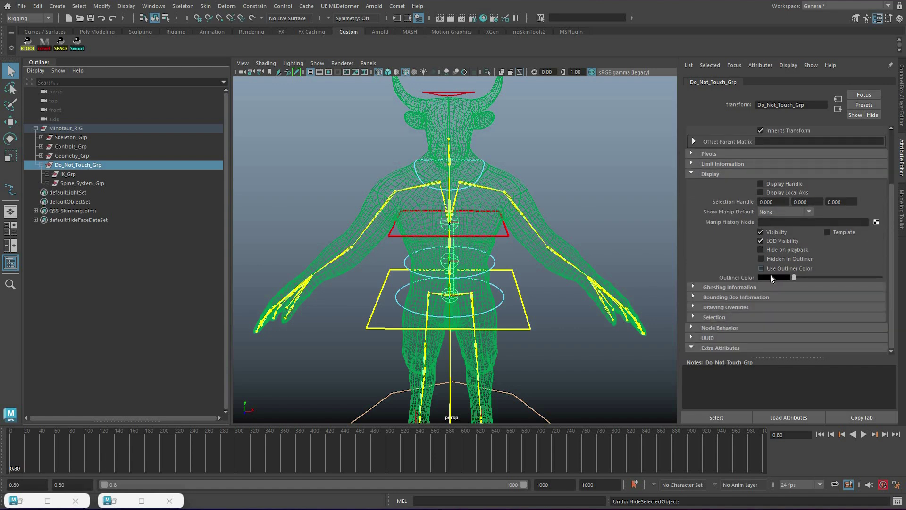
pyautogui.click(775, 277)
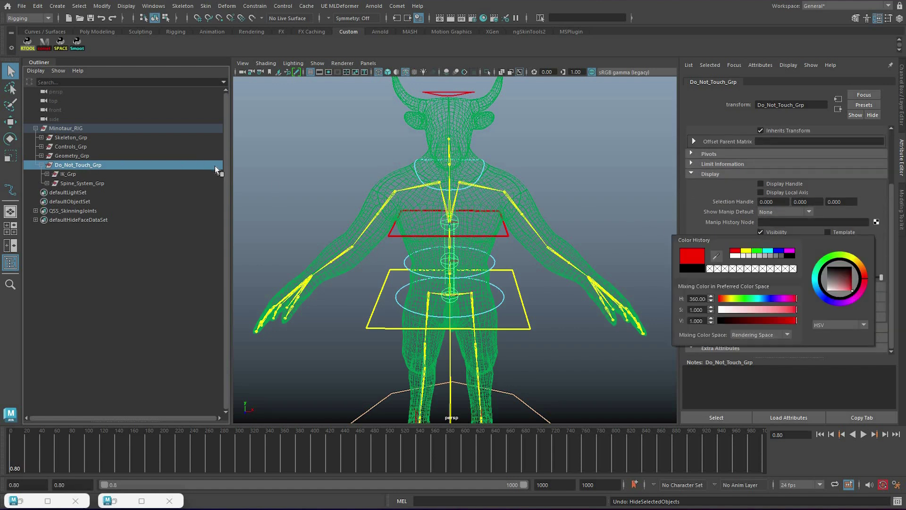
pyautogui.click(214, 166)
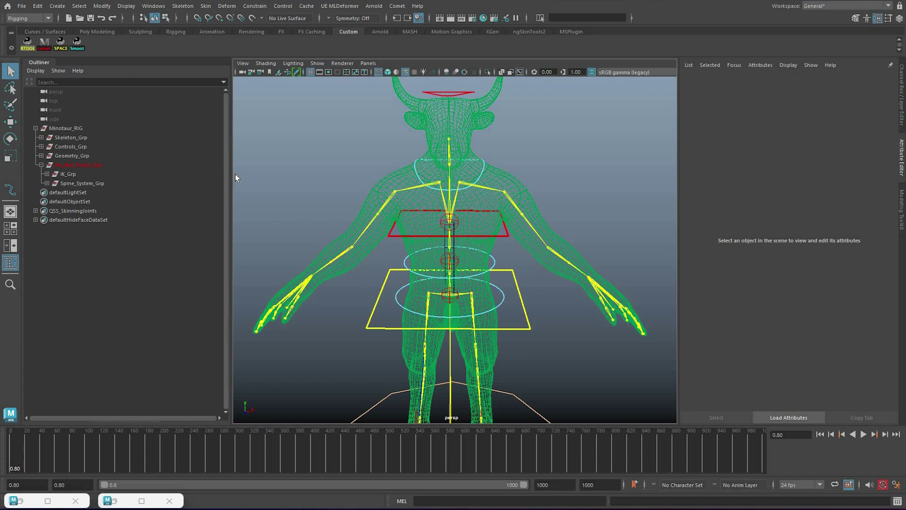
# Test hiding Do_Not_Touch_Grp, undo the hide and collapse the group in the outliner.
pyautogui.hotkey('ctrl', 'z')
pyautogui.hotkey('ctrl', 'h')
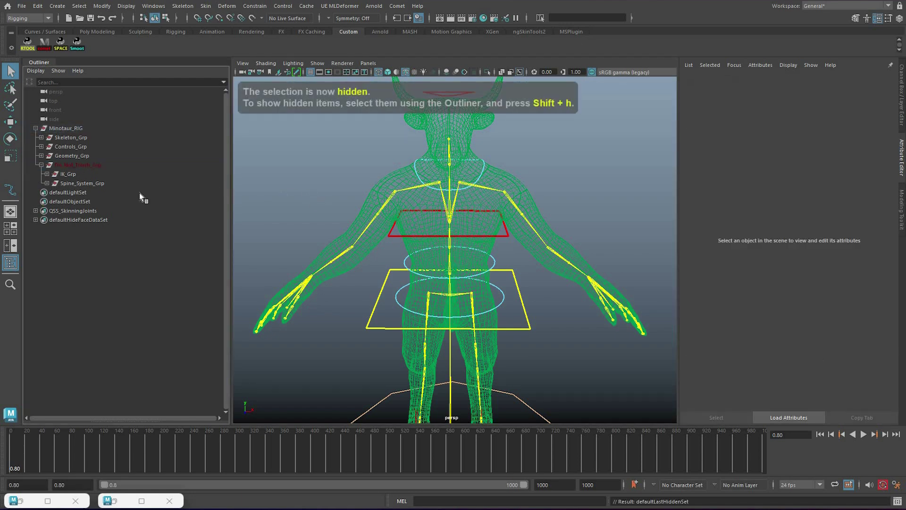
pyautogui.hotkey('ctrl', 'z')
pyautogui.click(251, 165)
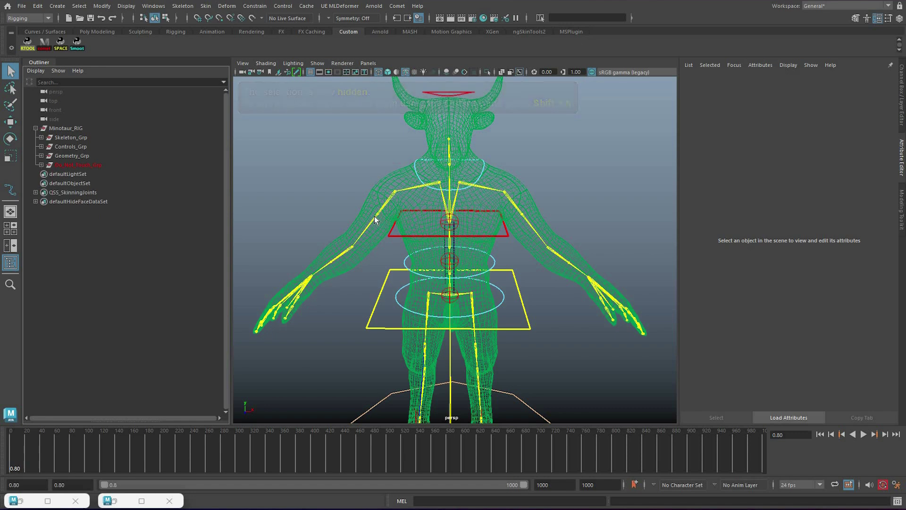
# Switch the viewport to shaded display and look over the whole minotaur rig.
pyautogui.scroll(-5, 445, 224)
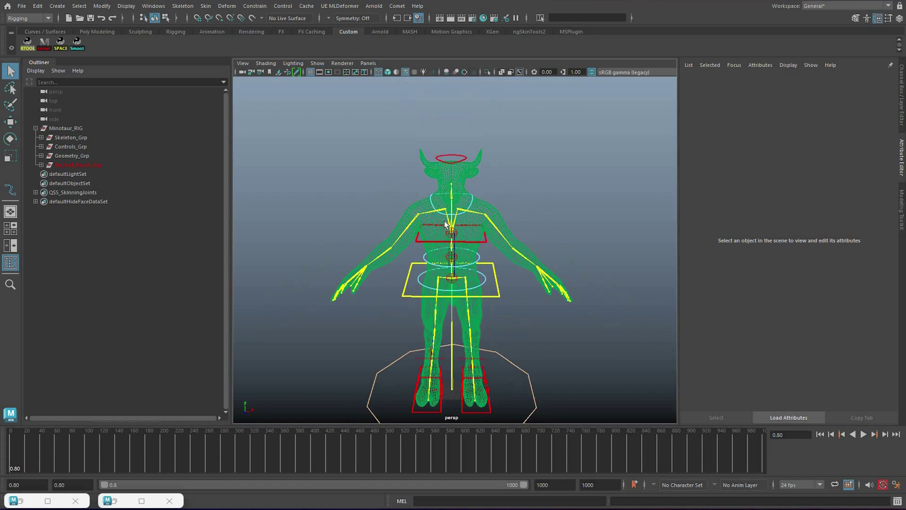
pyautogui.press('6')
pyautogui.press('5')
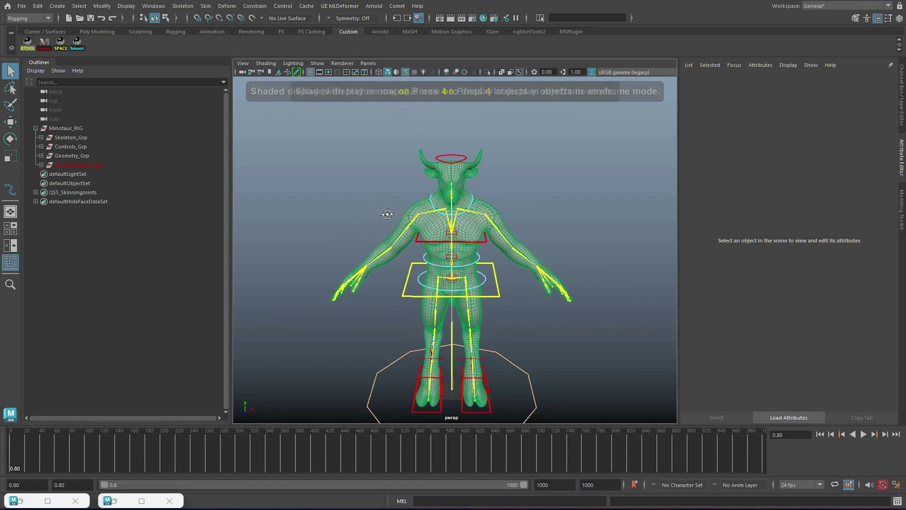
pyautogui.scroll(2, 408, 219)
pyautogui.keyDown('alt'); pyautogui.moveTo(409, 218); pyautogui.dragTo(463, 218); pyautogui.keyUp('alt')
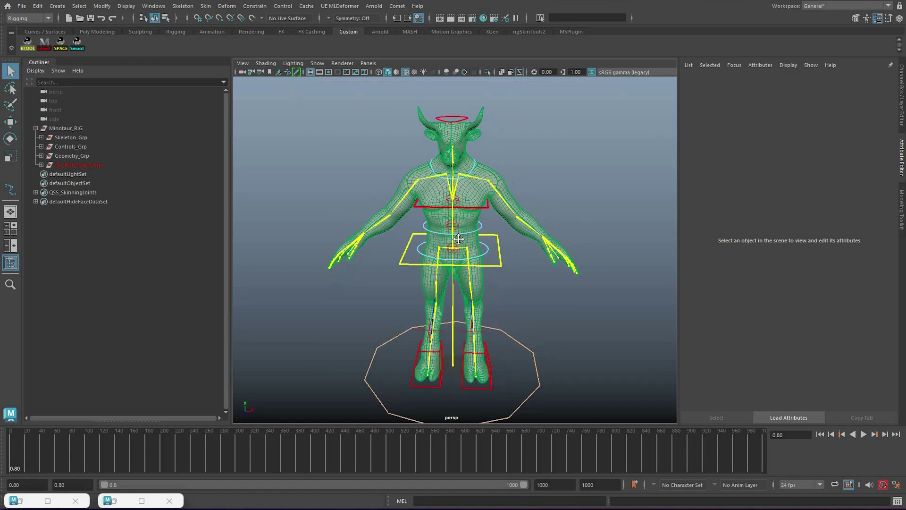
pyautogui.keyDown('alt'); pyautogui.moveTo(485, 264); pyautogui.dragTo(464, 189); pyautogui.keyUp('alt')
pyautogui.scroll(2, 454, 211)
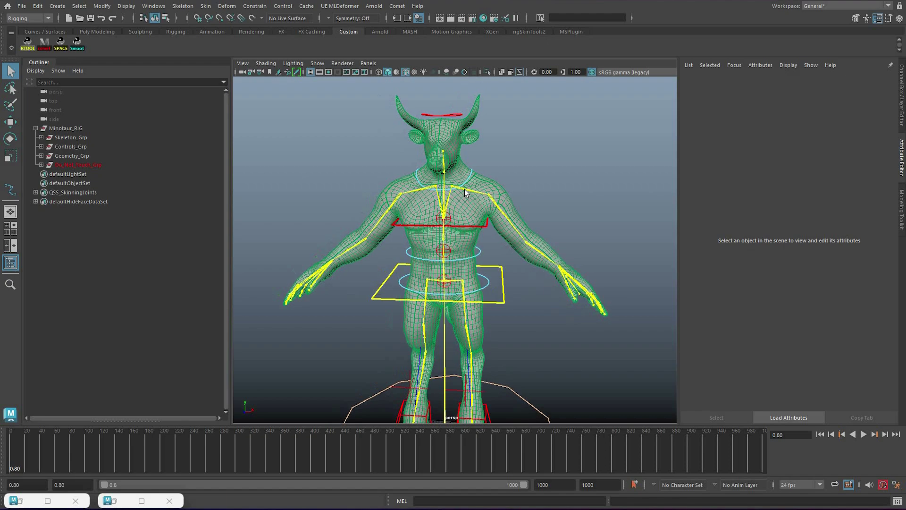
# Try moving a control on the panther rig in the STARTHERE.0005.ma scene.
pyautogui.click(596, 273)
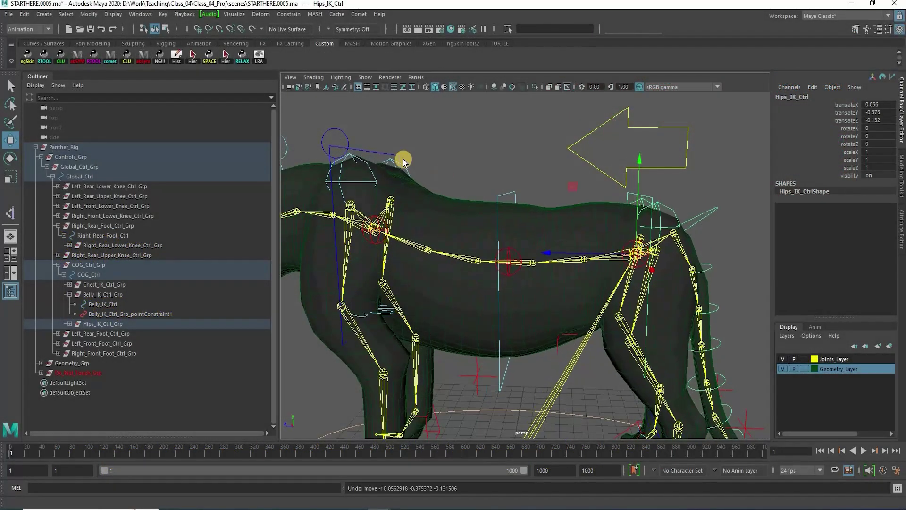
pyautogui.click(399, 229)
pyautogui.press('w')
pyautogui.moveTo(399, 229)
pyautogui.mouseDown()
pyautogui.moveTo(410, 208)
pyautogui.moveTo(399, 229)
pyautogui.mouseUp()
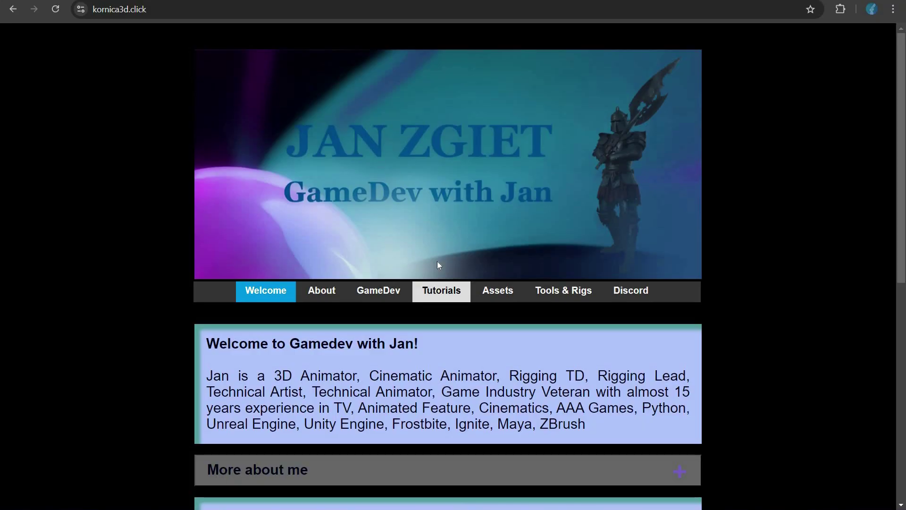
# Switch to the browser, open the Tutorials page of kornica3d.click and browse the paid quadruped rigging course and its Patreon posts.
pyautogui.click(438, 290)
pyautogui.scroll(-10, 531, 439)
pyautogui.scroll(-4, 610, 380)
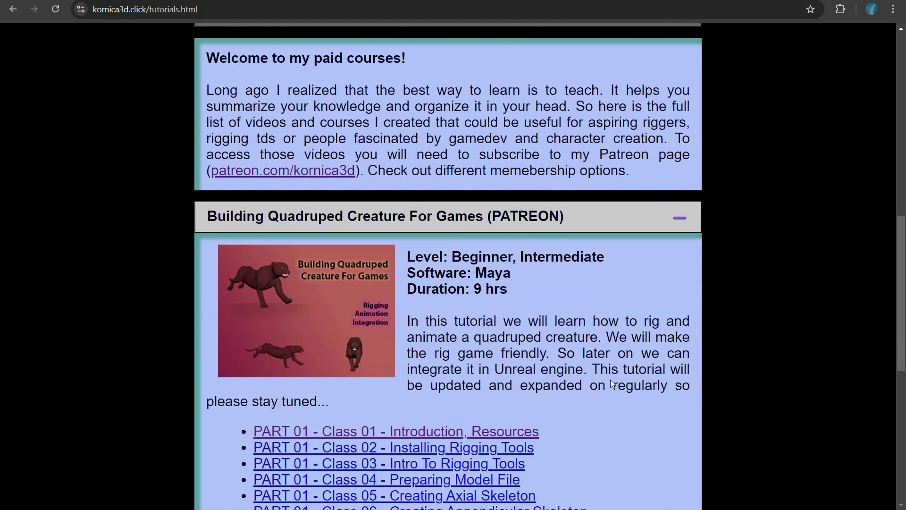
pyautogui.scroll(-1, 611, 380)
pyautogui.scroll(-3, 610, 379)
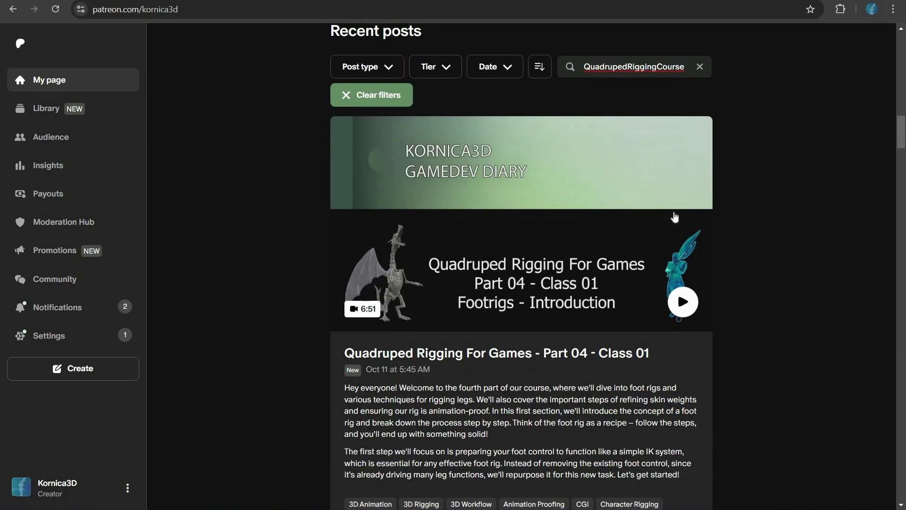
pyautogui.scroll(-16, 675, 217)
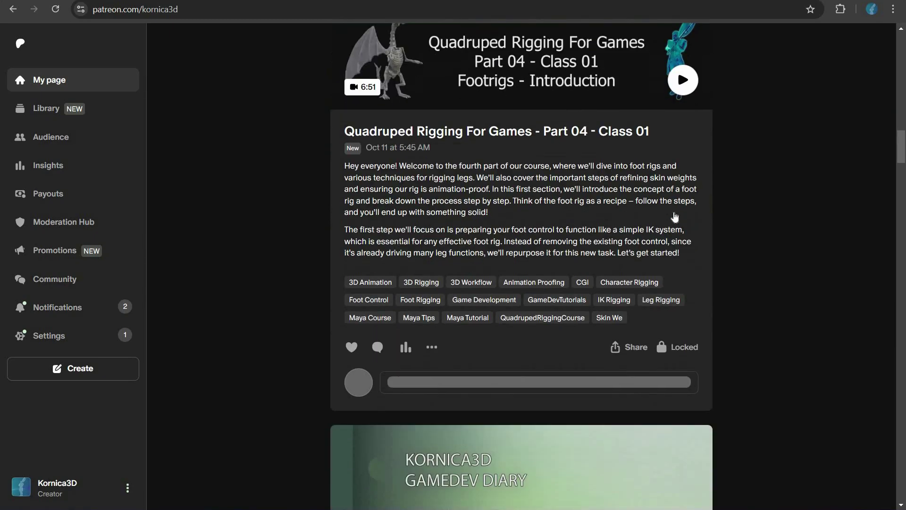
pyautogui.scroll(-8, 675, 216)
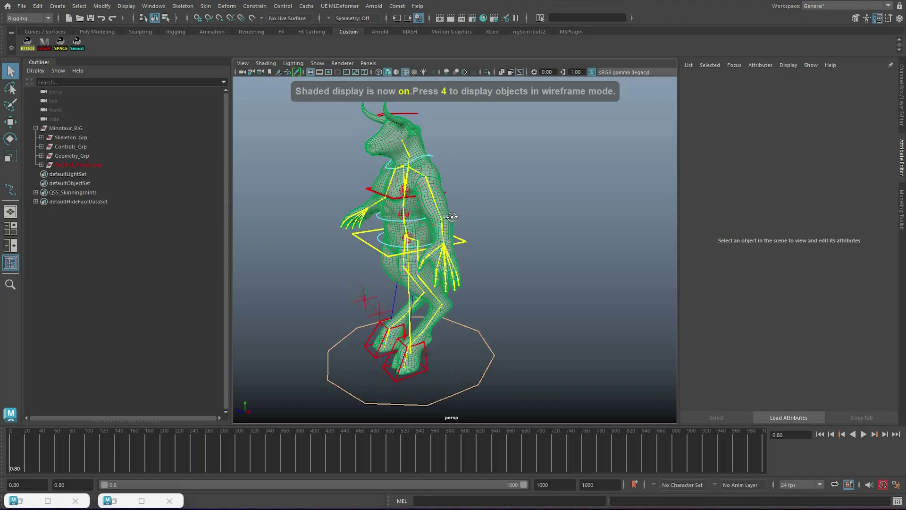
pyautogui.keyDown('alt'); pyautogui.moveTo(416, 239); pyautogui.dragTo(461, 239); pyautogui.keyUp('alt')
pyautogui.keyDown('alt'); pyautogui.moveTo(466, 237); pyautogui.dragTo(459, 239, button='middle'); pyautogui.keyUp('alt')
pyautogui.keyDown('alt'); pyautogui.moveTo(459, 239); pyautogui.dragTo(456, 211); pyautogui.keyUp('alt')
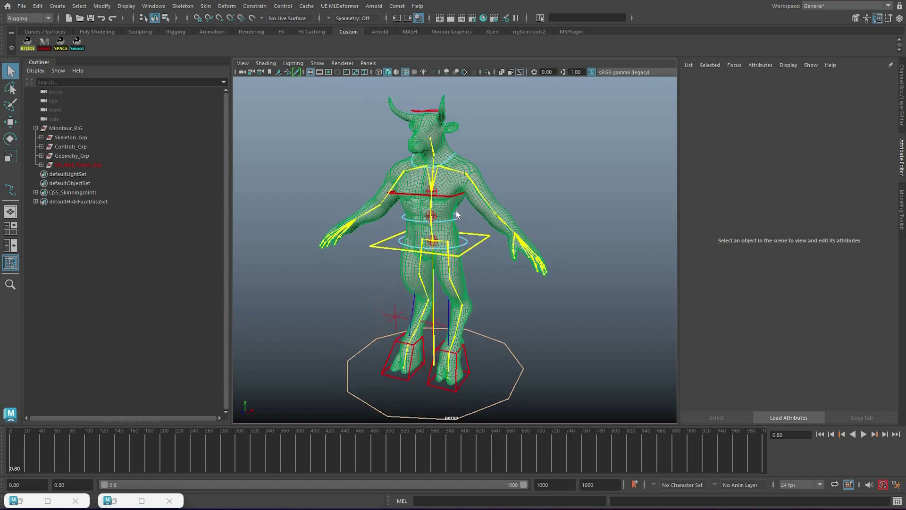
pyautogui.keyDown('alt'); pyautogui.moveTo(456, 211); pyautogui.dragTo(459, 242, button='middle'); pyautogui.keyUp('alt')
pyautogui.keyDown('alt'); pyautogui.moveTo(459, 242); pyautogui.dragTo(464, 192, button='right'); pyautogui.keyUp('alt')
pyautogui.keyDown('alt'); pyautogui.moveTo(464, 192); pyautogui.dragTo(470, 191); pyautogui.keyUp('alt')
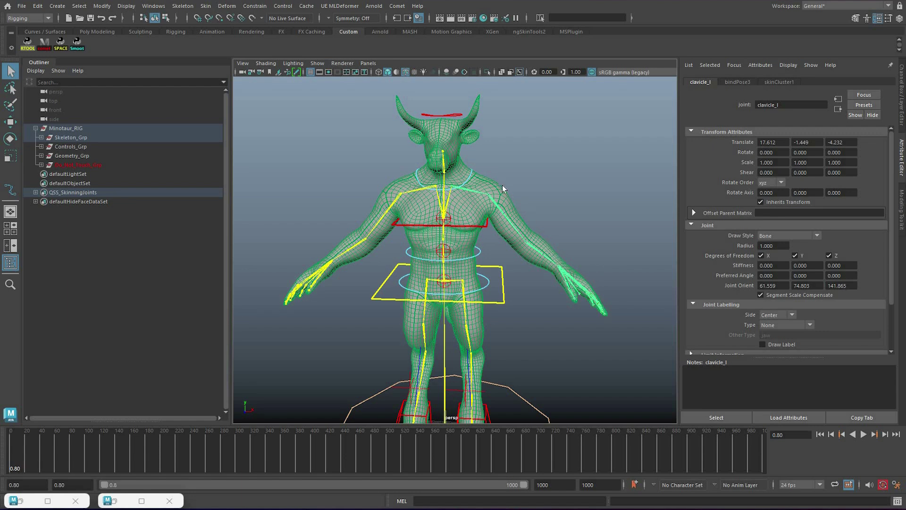
# Create a pointer-shaped control curve at the clavicle_l joint with the rigging tools.
pyautogui.keyDown('alt'); pyautogui.moveTo(407, 227); pyautogui.dragTo(495, 203); pyautogui.keyUp('alt')
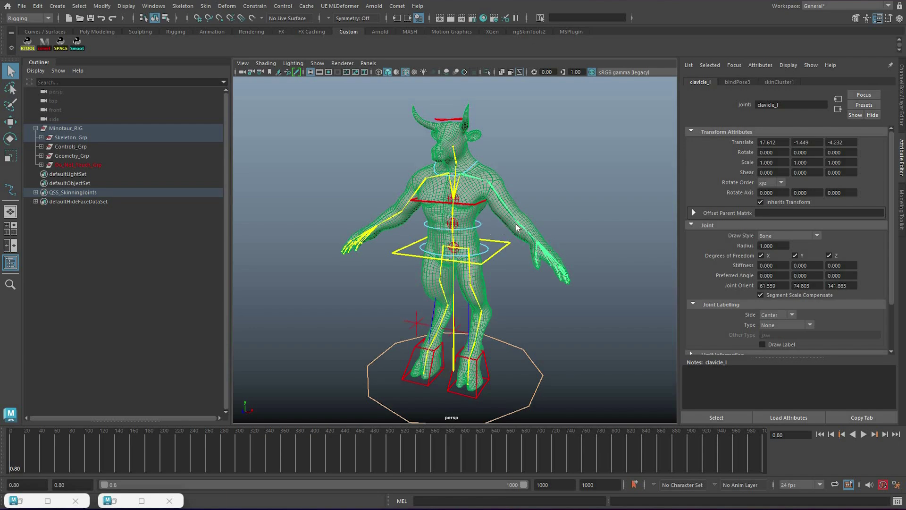
pyautogui.scroll(5, 483, 172)
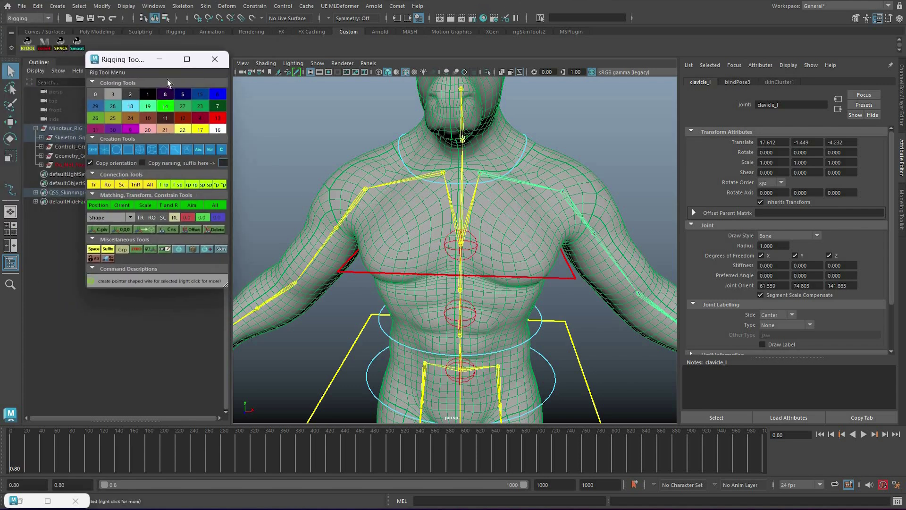
pyautogui.click(176, 149)
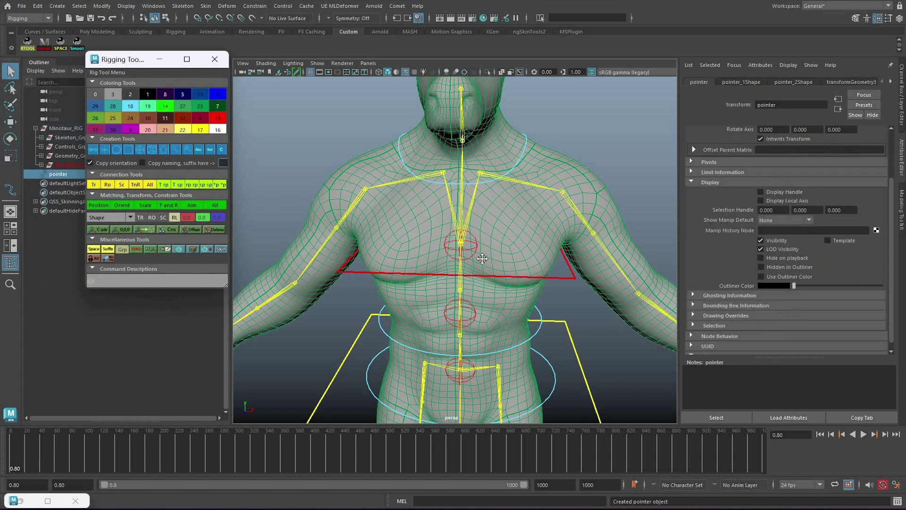
pyautogui.moveTo(133, 59); pyautogui.dragTo(197, 123)
pyautogui.keyDown('alt'); pyautogui.moveTo(514, 278); pyautogui.dragTo(505, 258); pyautogui.keyUp('alt')
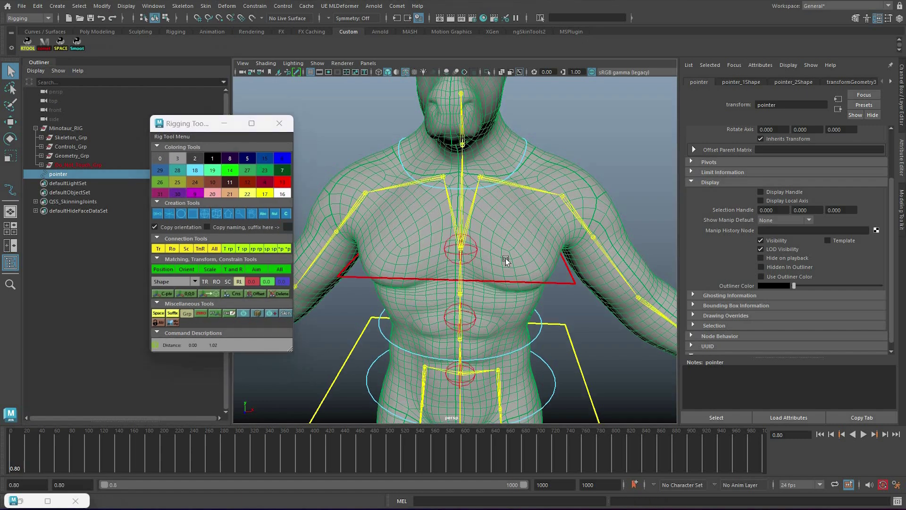
# Show the model in wireframe and set the pointer's Rotate X, Y and Z to 0.
pyautogui.scroll(3, 506, 259)
pyautogui.keyDown('alt'); pyautogui.moveTo(541, 137); pyautogui.dragTo(525, 244, button='middle'); pyautogui.keyUp('alt')
pyautogui.press('e')
pyautogui.press('4')
pyautogui.keyDown('alt'); pyautogui.moveTo(484, 255); pyautogui.dragTo(905, 113); pyautogui.keyUp('alt')
pyautogui.click(902, 94)
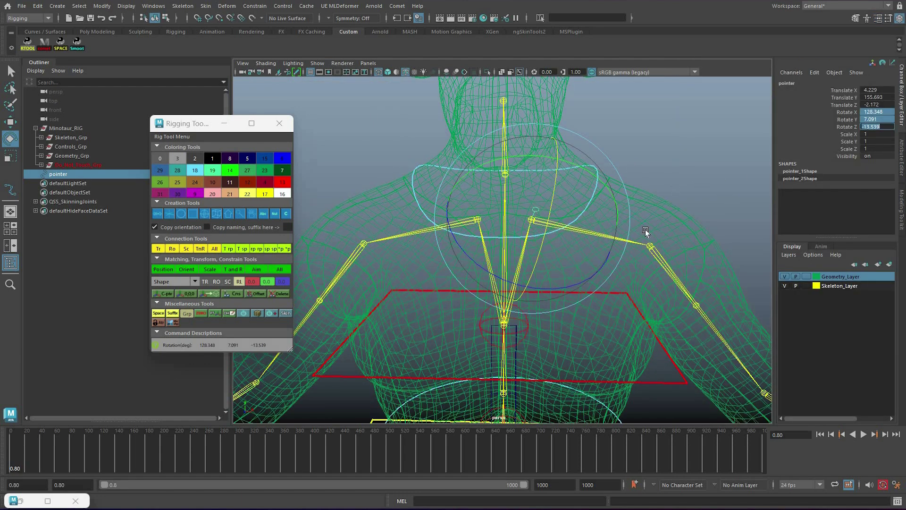
pyautogui.write('0')
pyautogui.press('Return')
# Select all of the pointer's control points in component mode and rotate them so the pointer stands upright.
pyautogui.keyDown('alt'); pyautogui.moveTo(447, 249); pyautogui.dragTo(490, 242, button='right'); pyautogui.keyUp('alt')
pyautogui.keyDown('alt'); pyautogui.moveTo(486, 227); pyautogui.dragTo(510, 246); pyautogui.keyUp('alt')
pyautogui.press('F8')
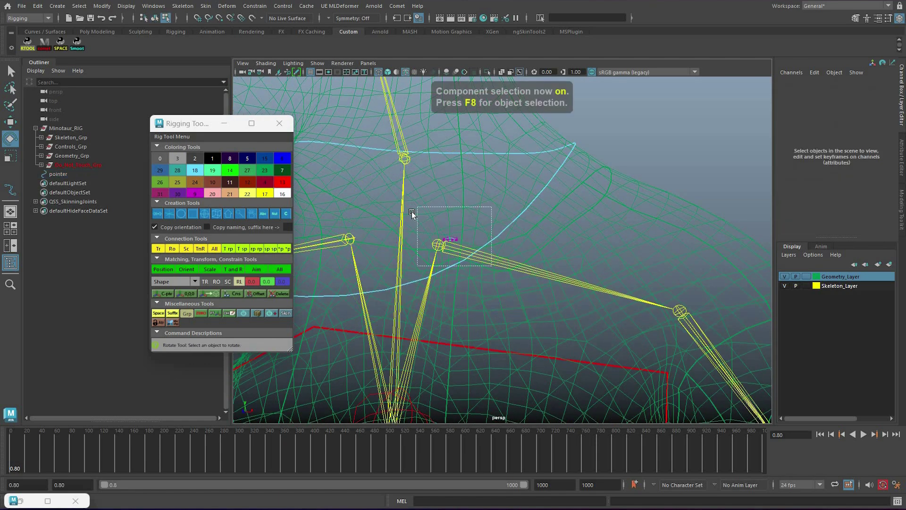
pyautogui.moveTo(475, 230); pyautogui.dragTo(451, 250)
pyautogui.hotkey('ctrl', 'z')
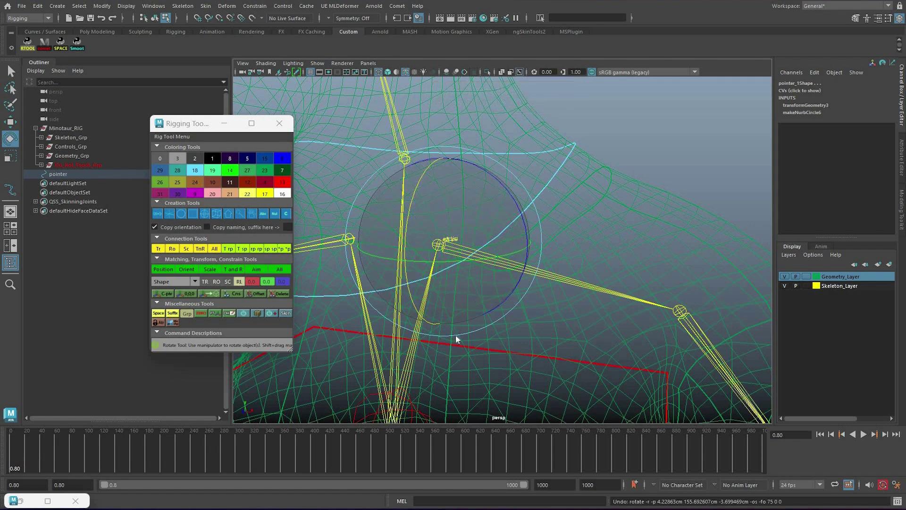
pyautogui.press('e')
pyautogui.moveTo(457, 334); pyautogui.dragTo(434, 178)
pyautogui.moveTo(407, 229); pyautogui.dragTo(407, 230)
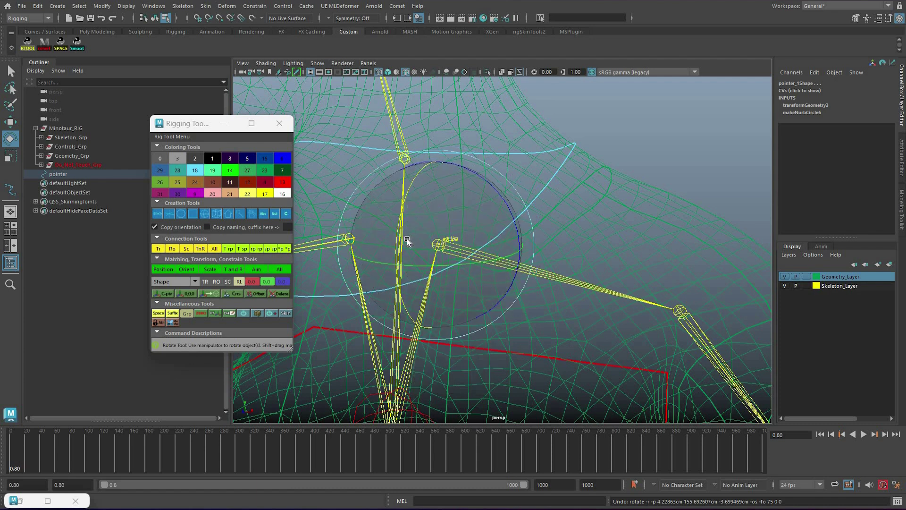
pyautogui.moveTo(499, 203); pyautogui.dragTo(469, 226)
# Try to scale the pointer's control points about their own centre.
pyautogui.keyDown('alt'); pyautogui.moveTo(393, 185); pyautogui.dragTo(526, 237); pyautogui.keyUp('alt')
pyautogui.press('r')
pyautogui.moveTo(524, 231); pyautogui.dragTo(525, 231, button='middle')
pyautogui.hotkey('ctrl', 'z')
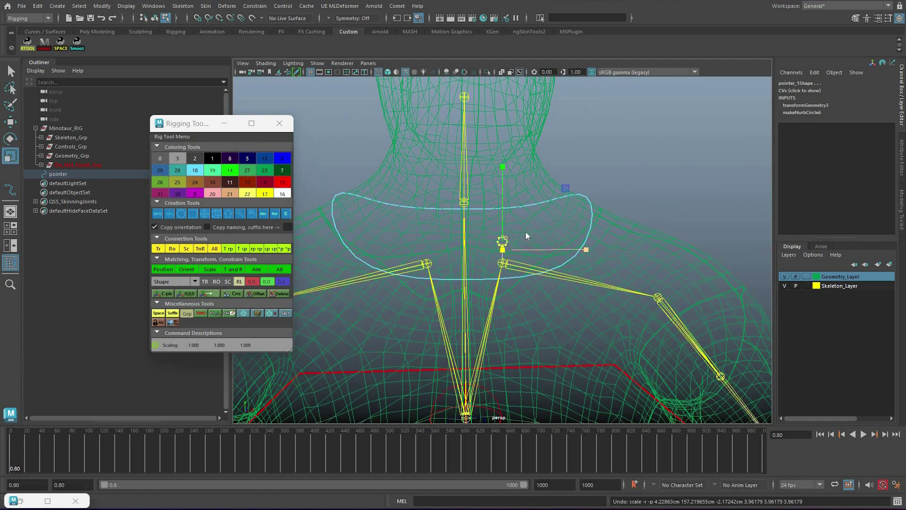
# Move the scaling pivot to the left clavicle joint and enlarge the pointer's control points from there.
pyautogui.moveTo(536, 321); pyautogui.dragTo(534, 313)
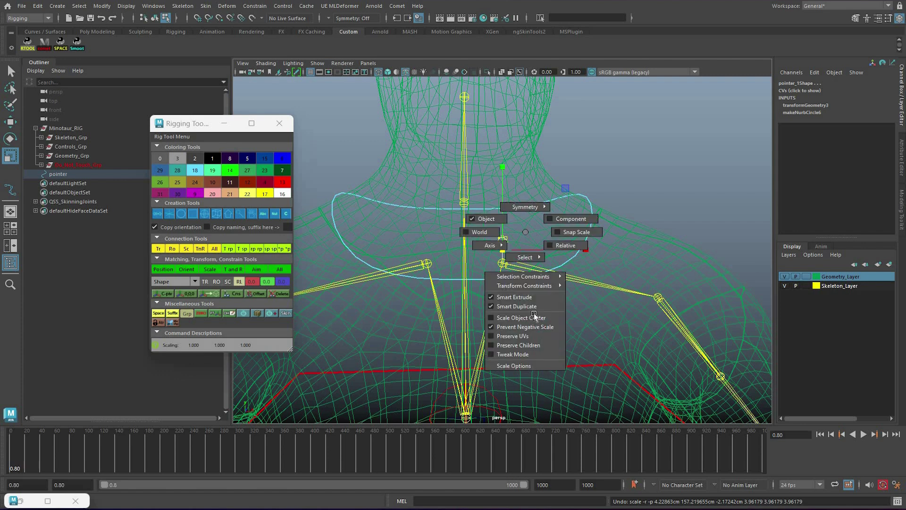
pyautogui.moveTo(501, 271); pyautogui.dragTo(678, 276)
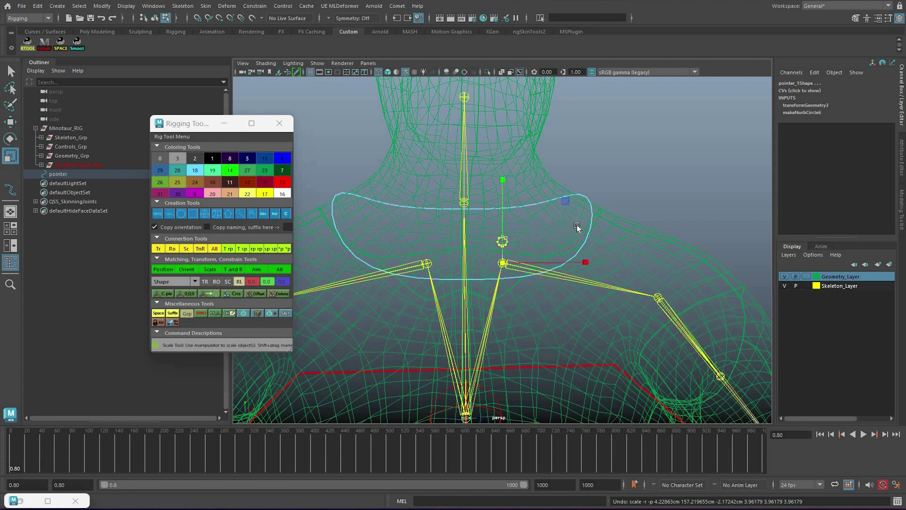
pyautogui.moveTo(585, 215); pyautogui.dragTo(589, 286, button='middle')
pyautogui.scroll(-3, 591, 298)
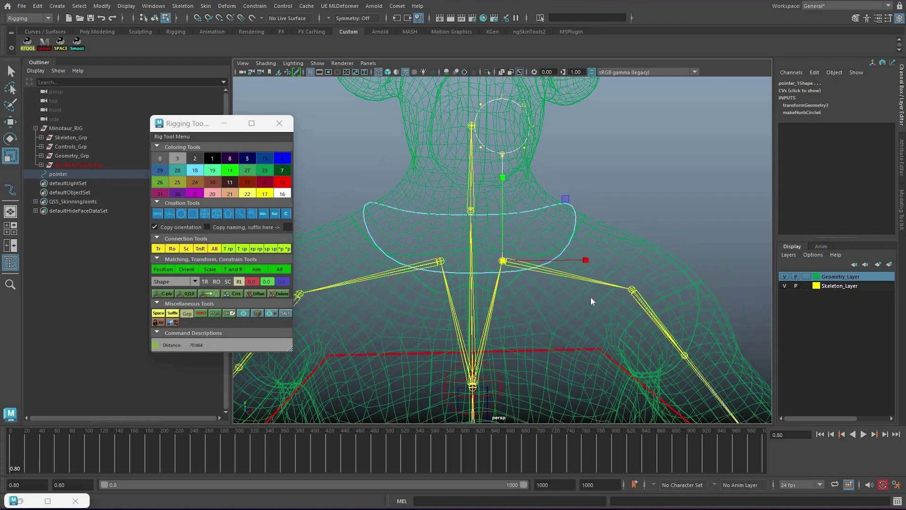
# Adjust the size of the pointer from the clavicle joint so that its circle sits at head height.
pyautogui.press('e')
pyautogui.moveTo(584, 215); pyautogui.dragTo(514, 218)
pyautogui.scroll(-2, 504, 258)
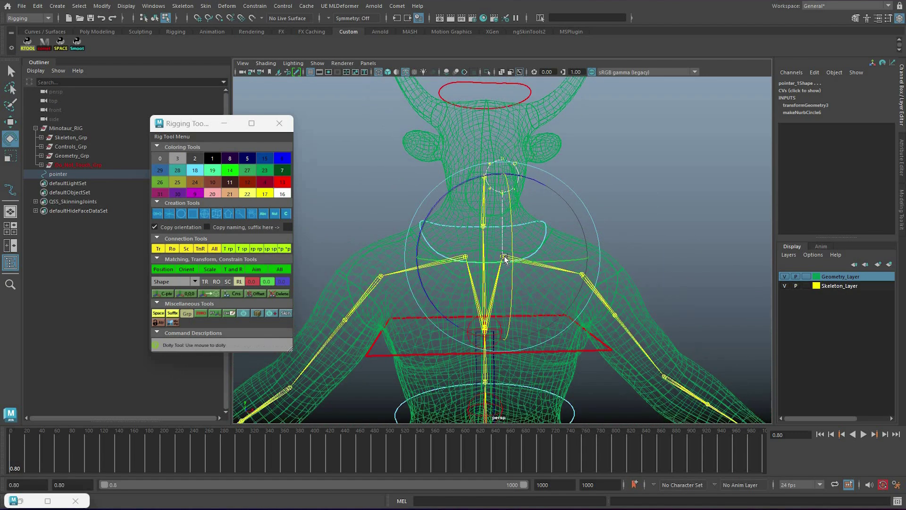
pyautogui.scroll(-2, 504, 257)
pyautogui.press('r')
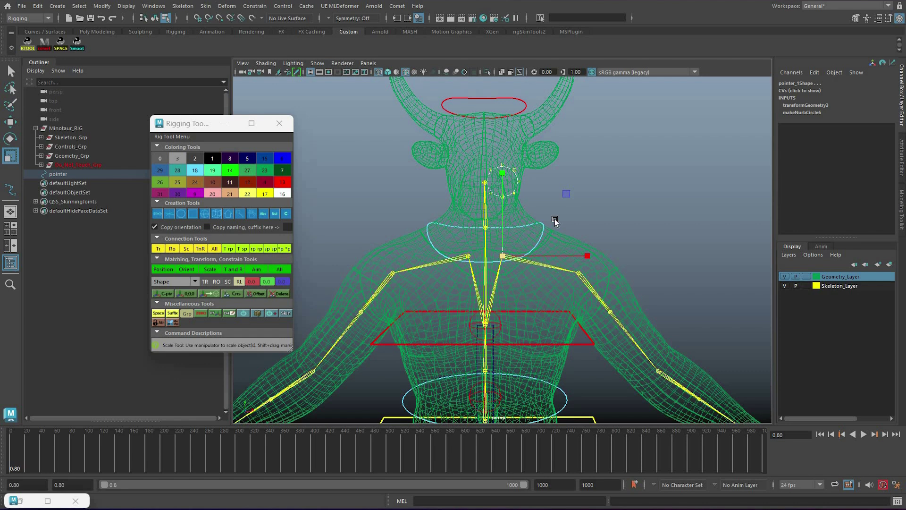
pyautogui.moveTo(503, 257); pyautogui.dragTo(486, 257)
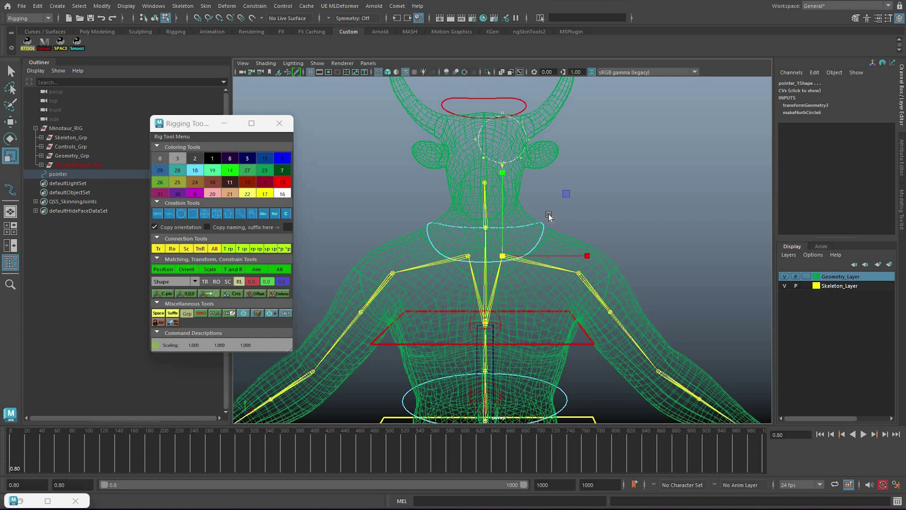
pyautogui.keyDown('alt'); pyautogui.moveTo(548, 216); pyautogui.dragTo(558, 200); pyautogui.keyUp('alt')
# Rotate the pointer's control points outward to aim diagonally above the left shoulder, and return to object mode.
pyautogui.press('e')
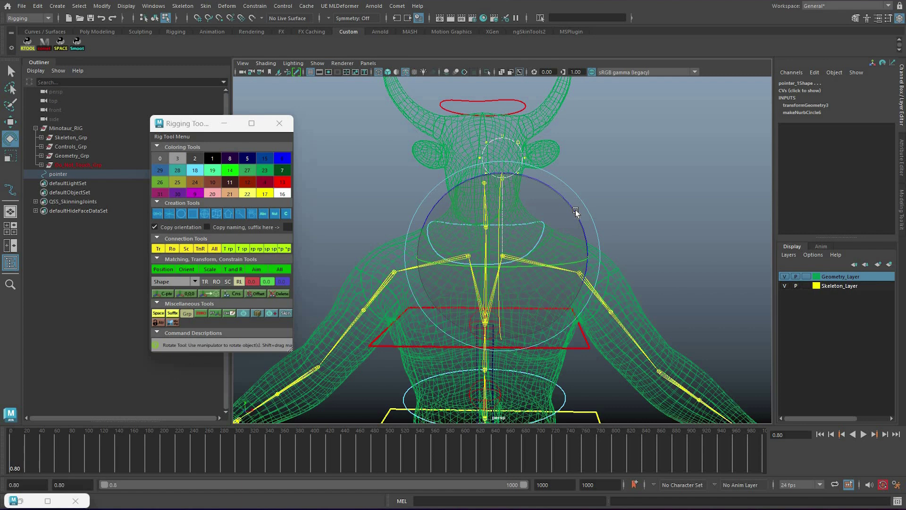
pyautogui.moveTo(566, 203); pyautogui.dragTo(598, 203)
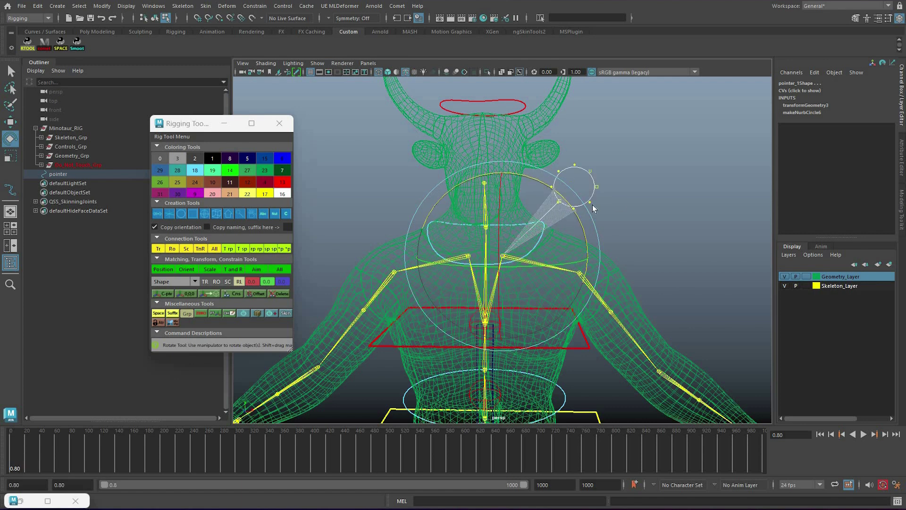
pyautogui.press('q')
pyautogui.moveTo(566, 204); pyautogui.dragTo(438, 219, button='right')
# Rename the pointer curve Left_Clavicle_Ctrl, give it a zeroing parent group with the Space tool, and close the rigging tools.
pyautogui.click(584, 207)
pyautogui.press('w')
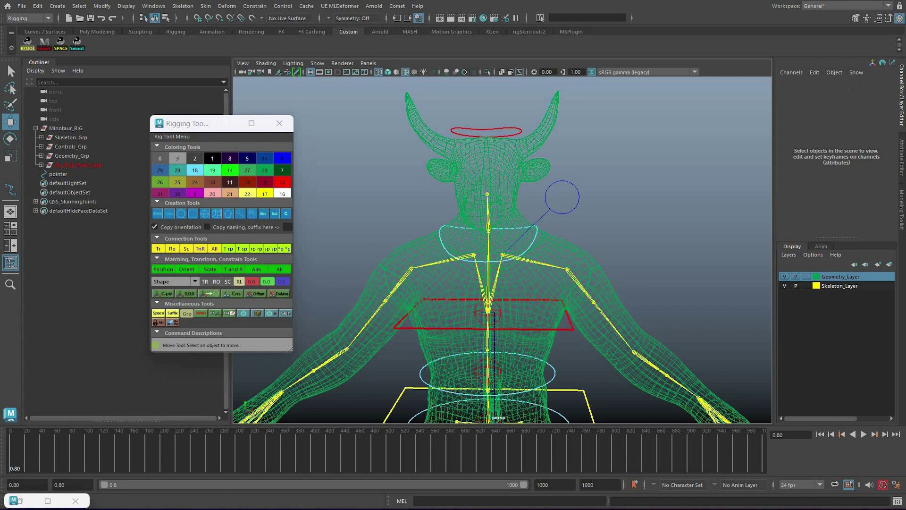
pyautogui.click(788, 83)
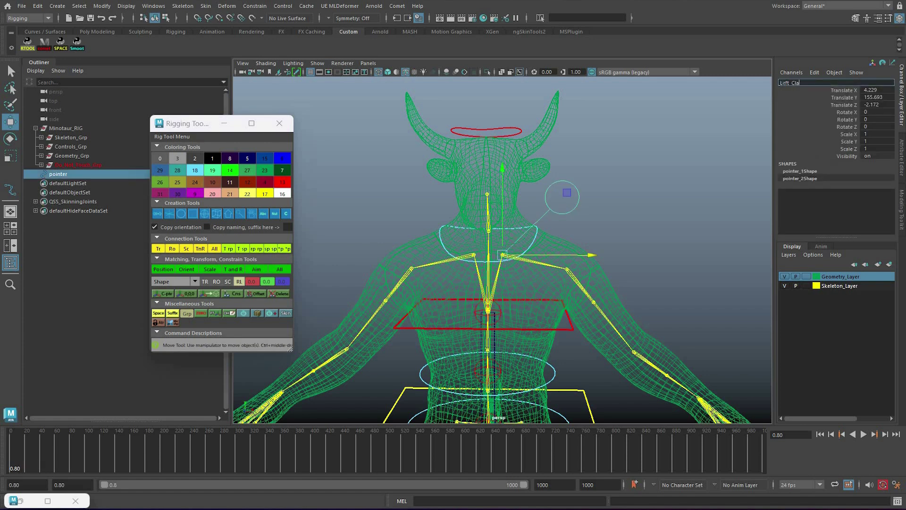
pyautogui.write('Left_Clavicle_Ctrl')
pyautogui.press('Return')
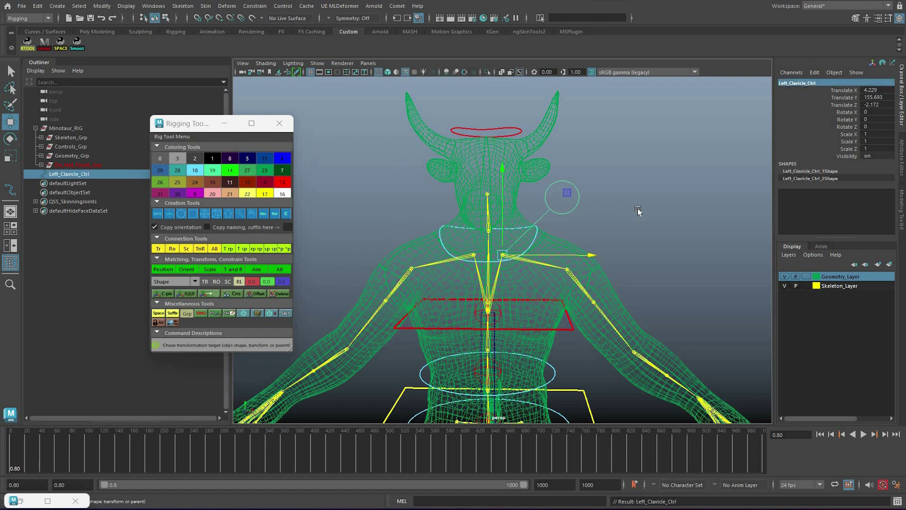
pyautogui.click(158, 313)
pyautogui.click(280, 123)
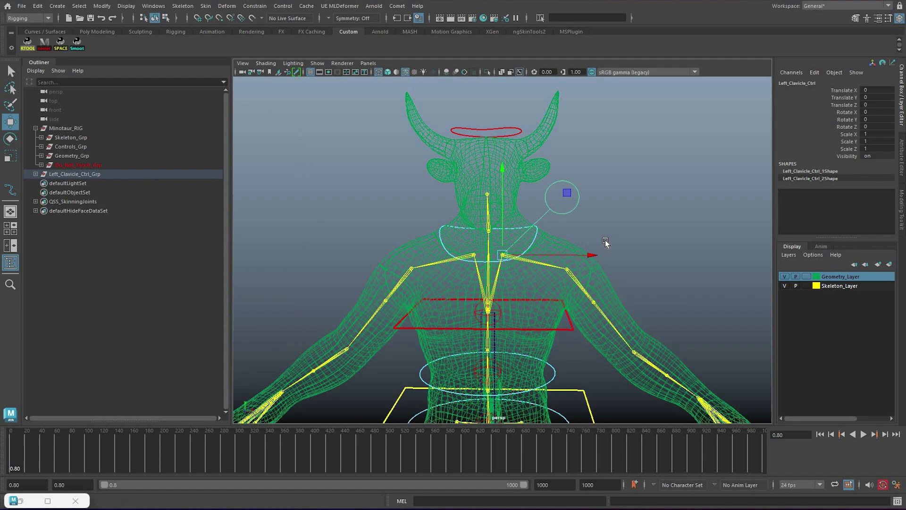
# Deselect Left_Clavicle_Ctrl and show the minotaur shaded with texture maps.
pyautogui.click(605, 242)
pyautogui.press('6')
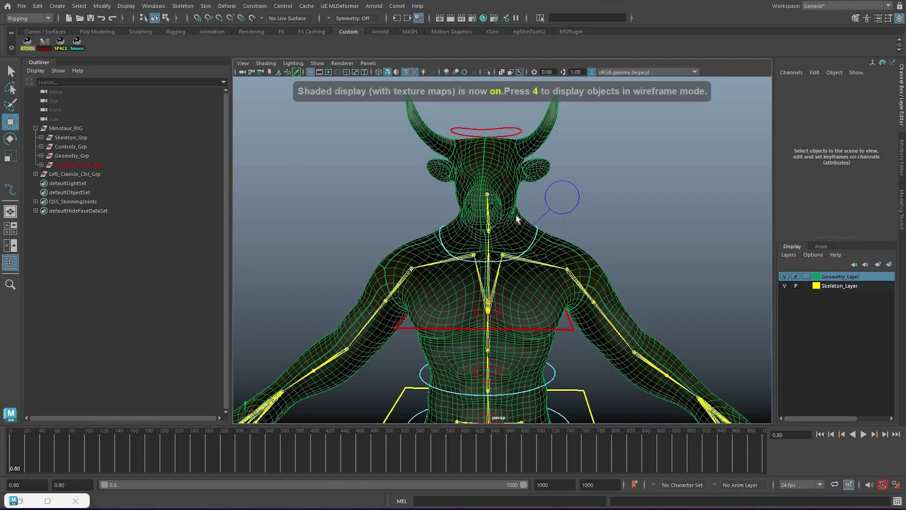
pyautogui.scroll(-5, 518, 220)
pyautogui.scroll(5, 523, 225)
pyautogui.keyDown('alt'); pyautogui.moveTo(538, 212); pyautogui.dragTo(618, 323); pyautogui.keyUp('alt')
# Create a circle control with copied orientation at the left upper arm, lower arm and hand joints, and switch to wireframe display.
pyautogui.press('q')
pyautogui.click(538, 251)
pyautogui.click(534, 252)
pyautogui.press('Down')
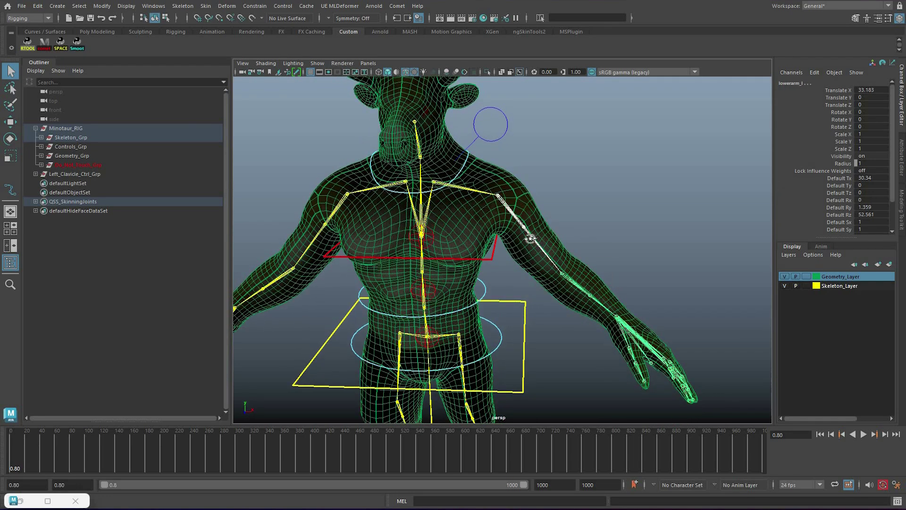
pyautogui.press('Down')
pyautogui.keyDown('alt'); pyautogui.moveTo(569, 245); pyautogui.dragTo(394, 13); pyautogui.keyUp('alt')
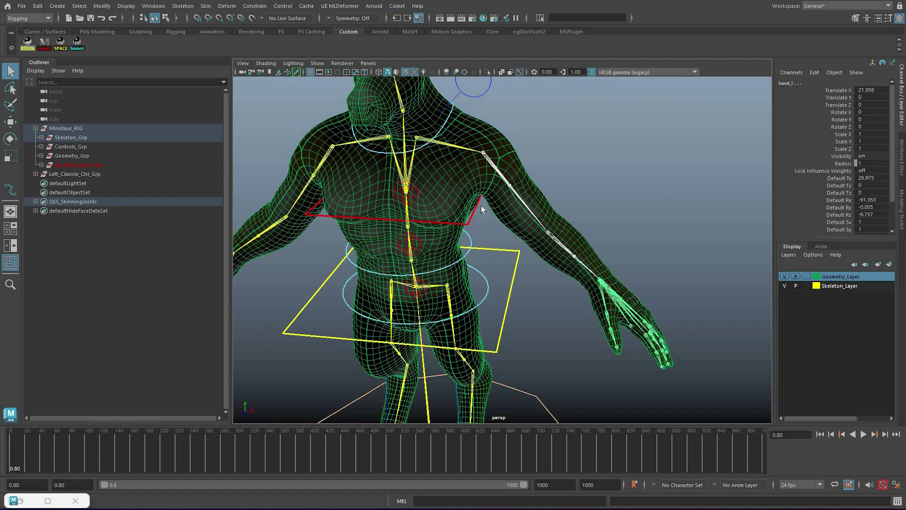
pyautogui.click(28, 44)
pyautogui.click(181, 214)
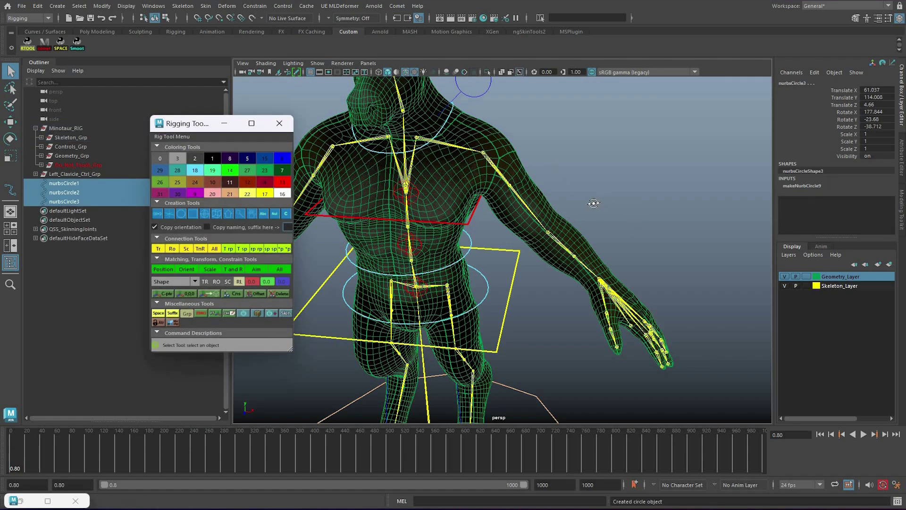
pyautogui.keyDown('alt'); pyautogui.moveTo(605, 209); pyautogui.dragTo(522, 231); pyautogui.keyUp('alt')
pyautogui.press('4')
pyautogui.hotkey('ctrl', 'z')
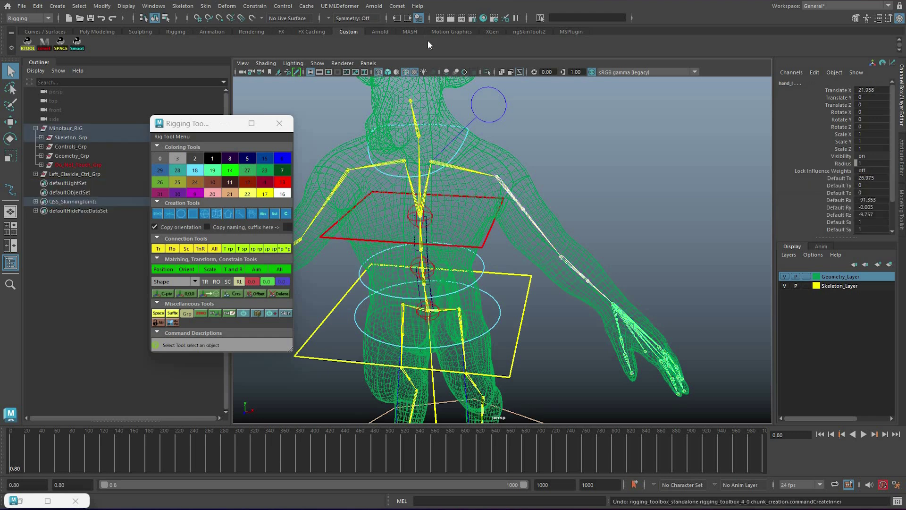
pyautogui.click(397, 6)
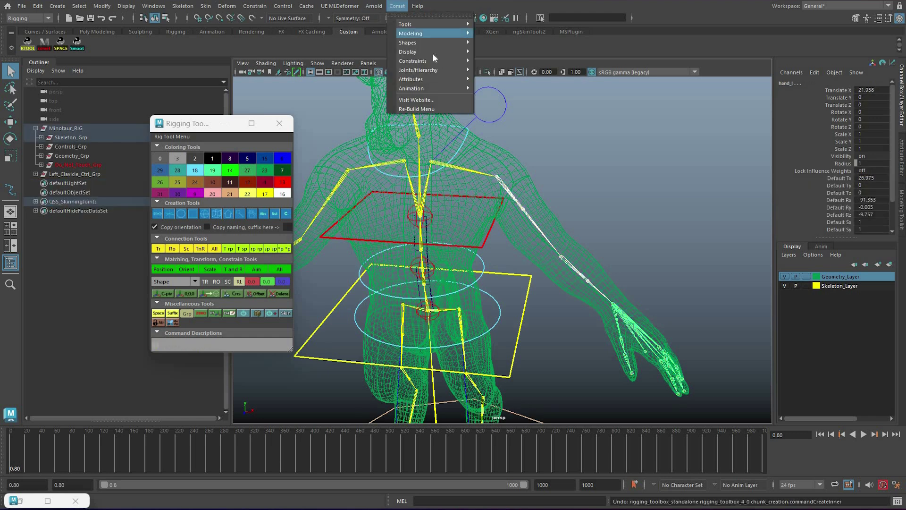
pyautogui.moveTo(425, 70)
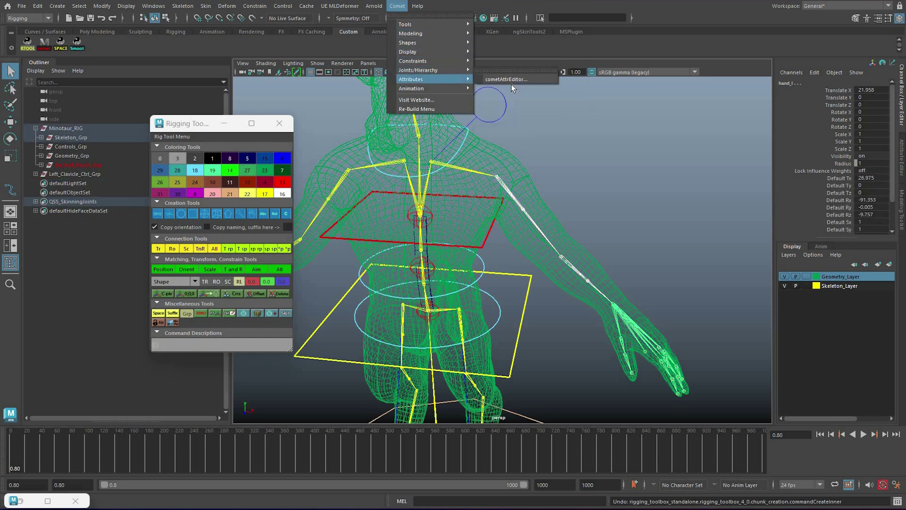
pyautogui.moveTo(425, 42)
pyautogui.hotkey('shift', 'z')
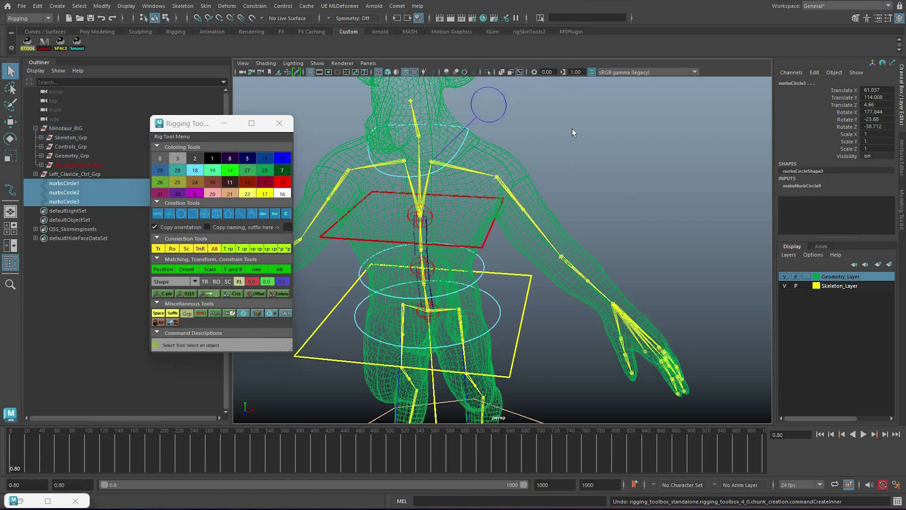
# Enlarge the three circles on the left arm by scaling their control points, and return to object mode.
pyautogui.keyDown('alt'); pyautogui.moveTo(465, 307); pyautogui.dragTo(551, 244); pyautogui.keyUp('alt')
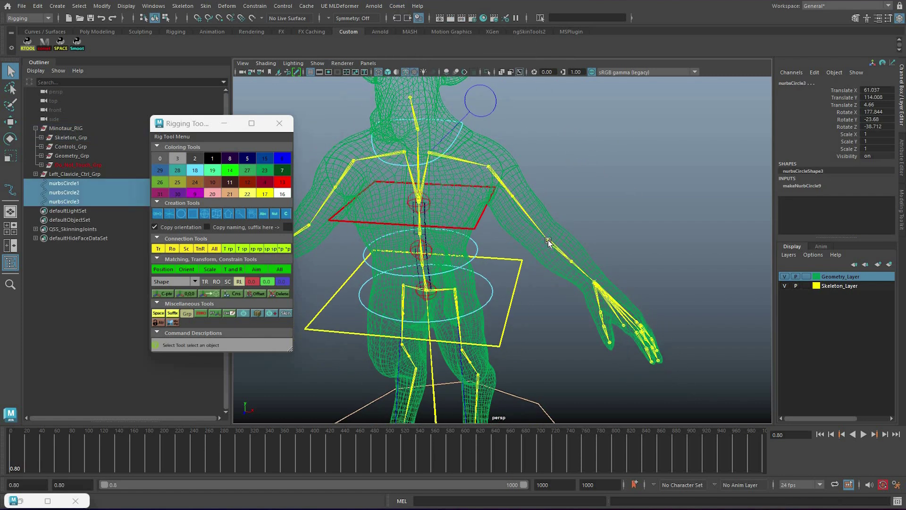
pyautogui.press('F8')
pyautogui.moveTo(651, 128); pyautogui.dragTo(479, 283)
pyautogui.press('r')
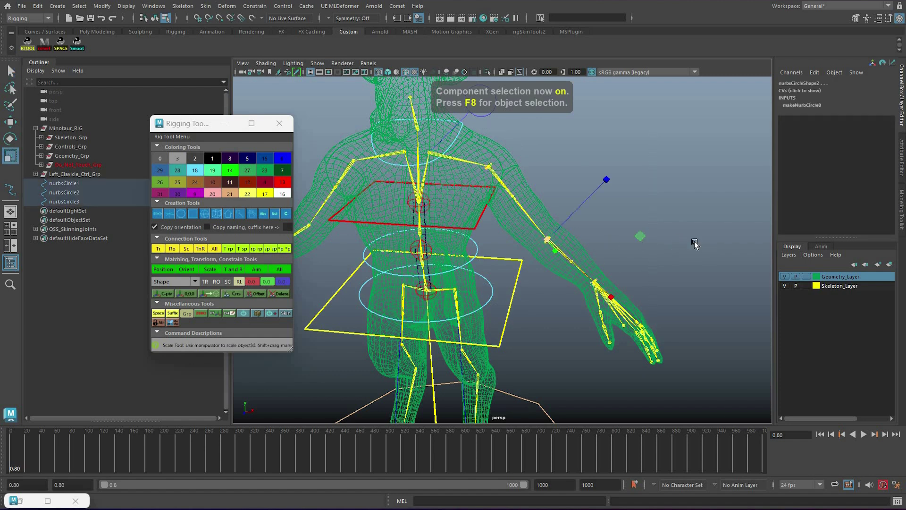
pyautogui.moveTo(666, 251); pyautogui.dragTo(595, 229, button='middle')
pyautogui.keyDown('alt'); pyautogui.moveTo(614, 236); pyautogui.dragTo(616, 293); pyautogui.keyUp('alt')
pyautogui.press('q')
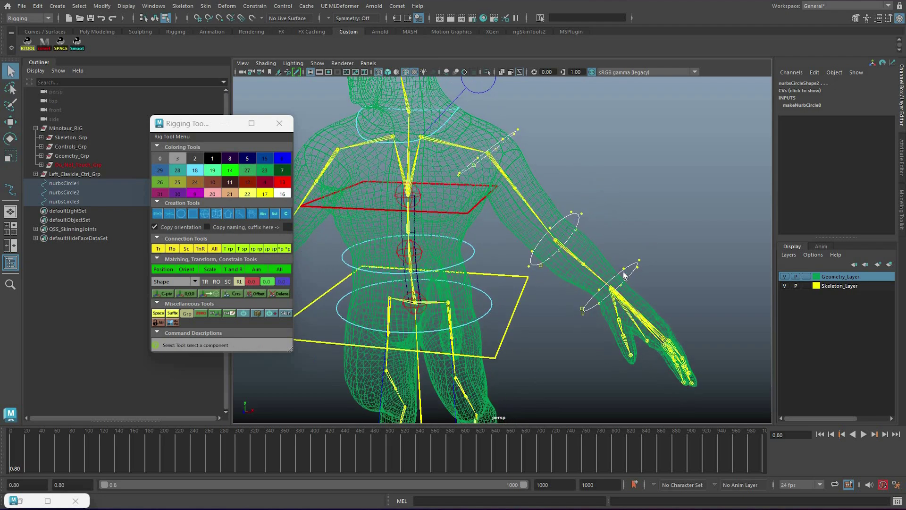
pyautogui.moveTo(650, 259); pyautogui.dragTo(649, 258)
pyautogui.rightClick(624, 271)
pyautogui.click(441, 170)
# Rename the circle at the left upper arm Left_Arm_Ctrl.
pyautogui.click(96, 184)
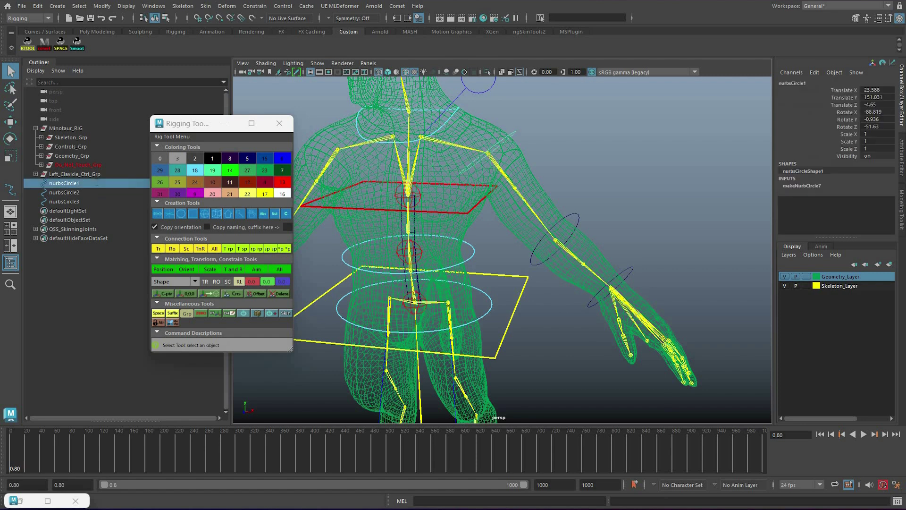
pyautogui.doubleClick(97, 183)
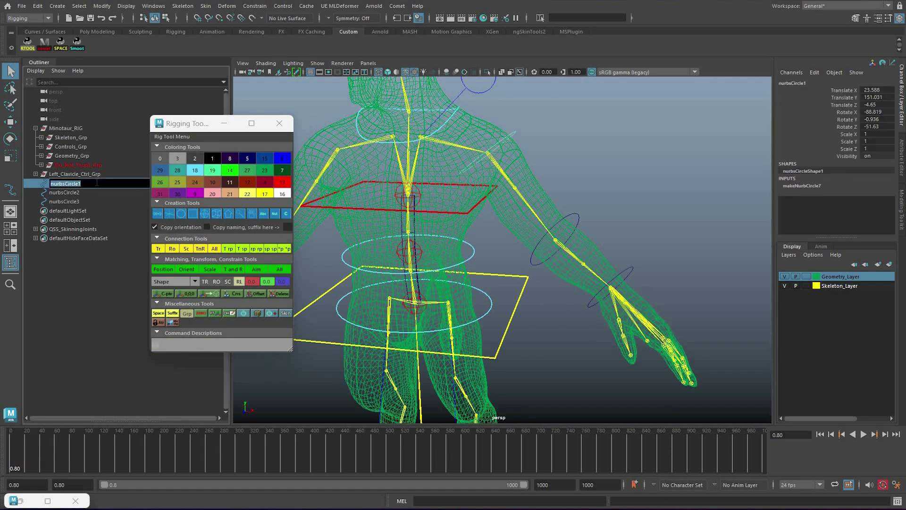
pyautogui.write('Left_ar')
pyautogui.press('BackSpace')
pyautogui.press('BackSpace')
pyautogui.write('Arm_Ctrl')
pyautogui.press('Return')
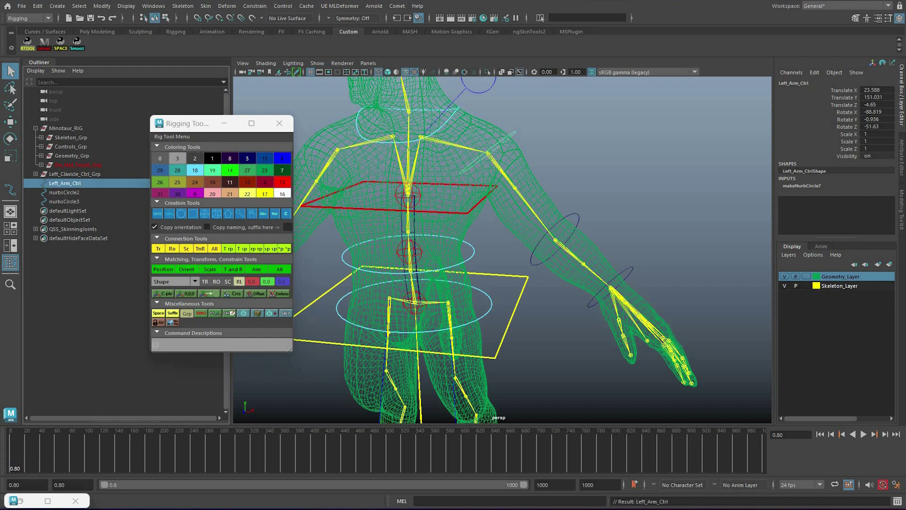
# Rename the circle at the elbow Left_Elbow_Ctrl and the circle at the wrist Left_Hand_Ctrl.
pyautogui.doubleClick(66, 183)
pyautogui.hotkey('ctrl', 'c')
pyautogui.press('Tab')
pyautogui.hotkey('ctrl', 'v')
pyautogui.press('Left')
pyautogui.press('Left')
pyautogui.press('Left')
pyautogui.press('Left')
pyautogui.press('Left')
pyautogui.hotkey('shift', 'Left')
pyautogui.hotkey('shift', 'Left')
pyautogui.hotkey('shift', 'Left')
pyautogui.write('Elbow')
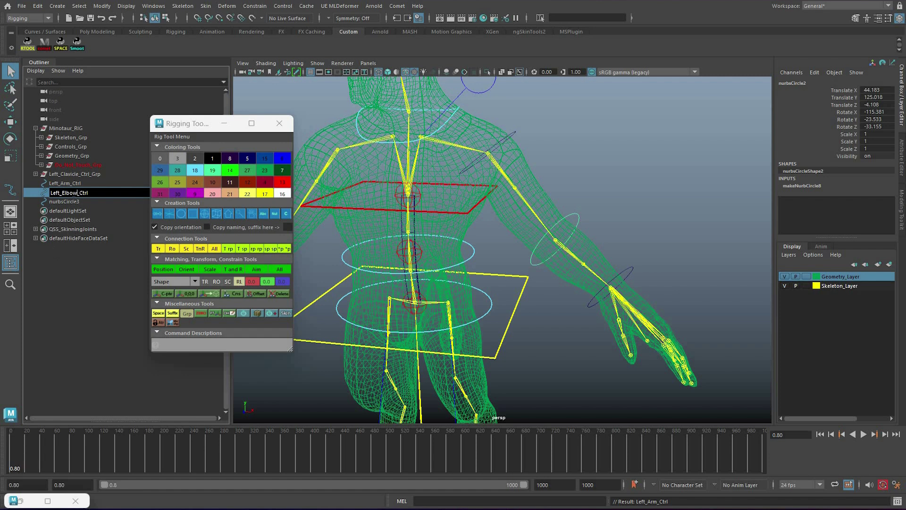
pyautogui.press('Return')
pyautogui.doubleClick(74, 202)
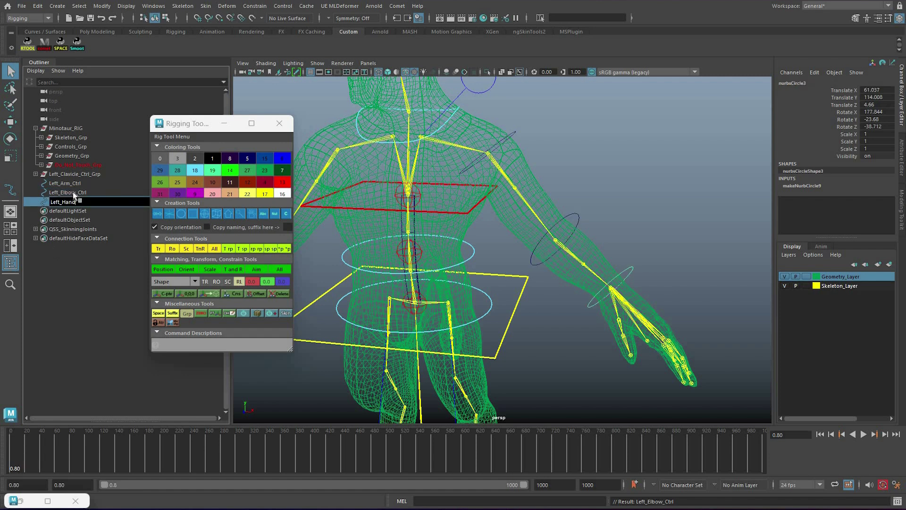
pyautogui.press('Return')
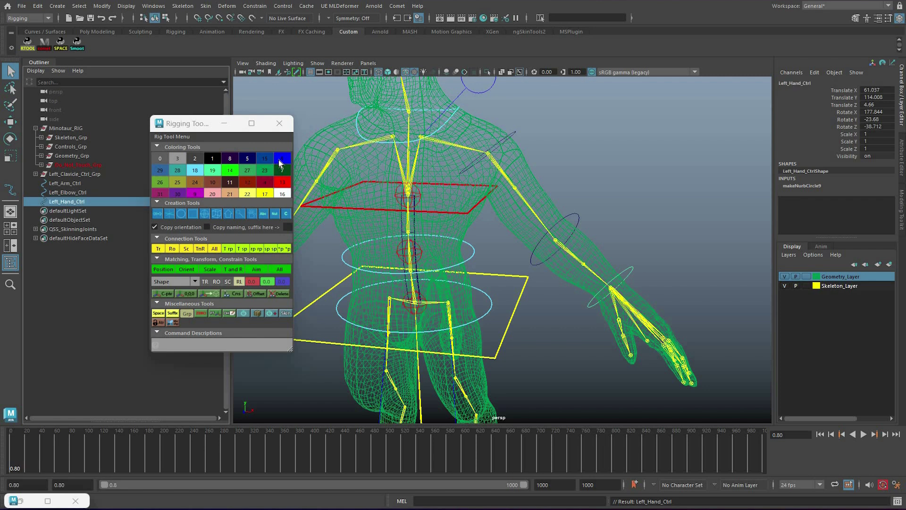
# Colour the arm, elbow and hand controls blue and give each a zeroing parent group with the Space tool.
pyautogui.click(66, 183)
pyautogui.keyDown('shift'); pyautogui.click(67, 202); pyautogui.keyUp('shift')
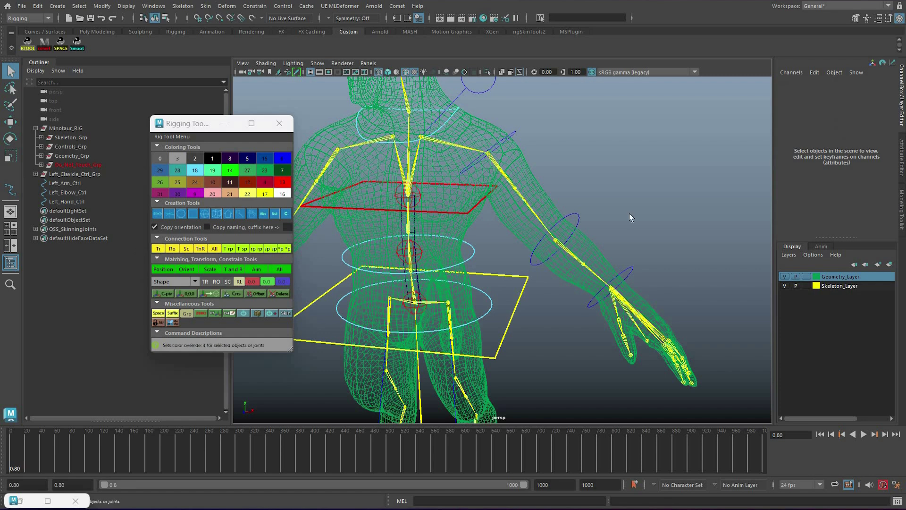
pyautogui.click(514, 133)
pyautogui.keyDown('shift'); pyautogui.click(576, 215); pyautogui.keyUp('shift')
pyautogui.keyDown('shift'); pyautogui.click(630, 268); pyautogui.keyUp('shift')
pyautogui.click(187, 314)
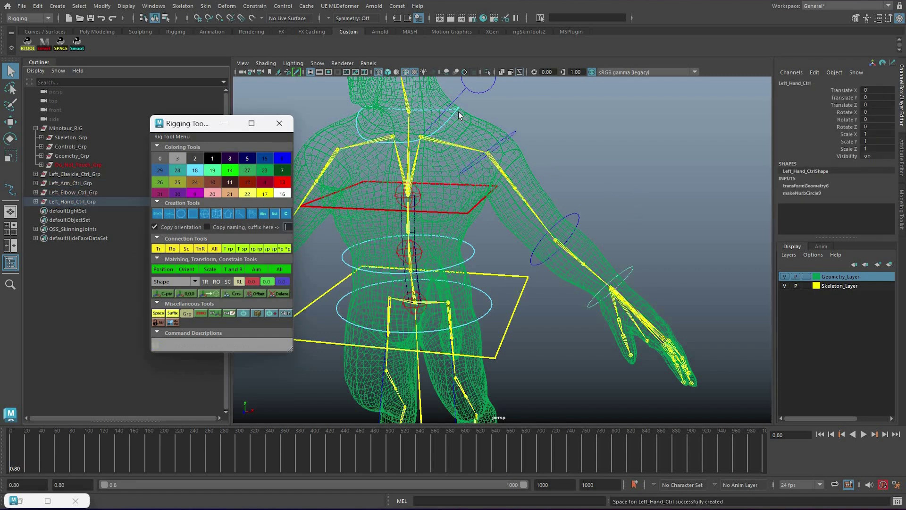
# Parent-constrain the left upper arm, lower arm and hand joints to their matching arm, elbow and hand controls.
pyautogui.click(326, 97)
pyautogui.click(543, 225)
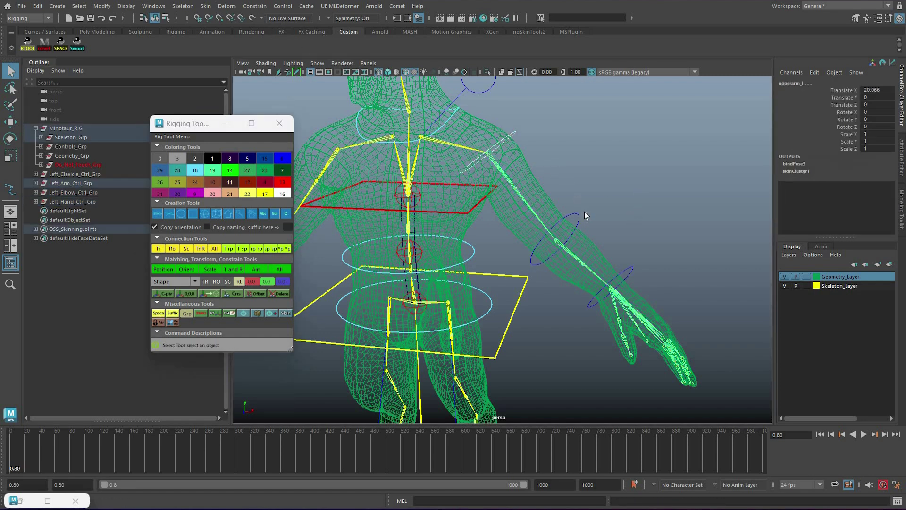
pyautogui.click(255, 6)
pyautogui.click(266, 31)
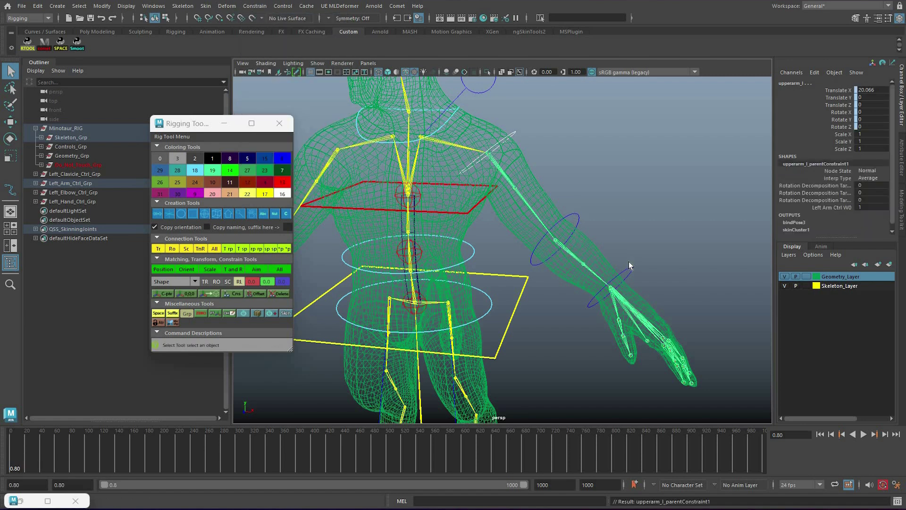
pyautogui.click(621, 294)
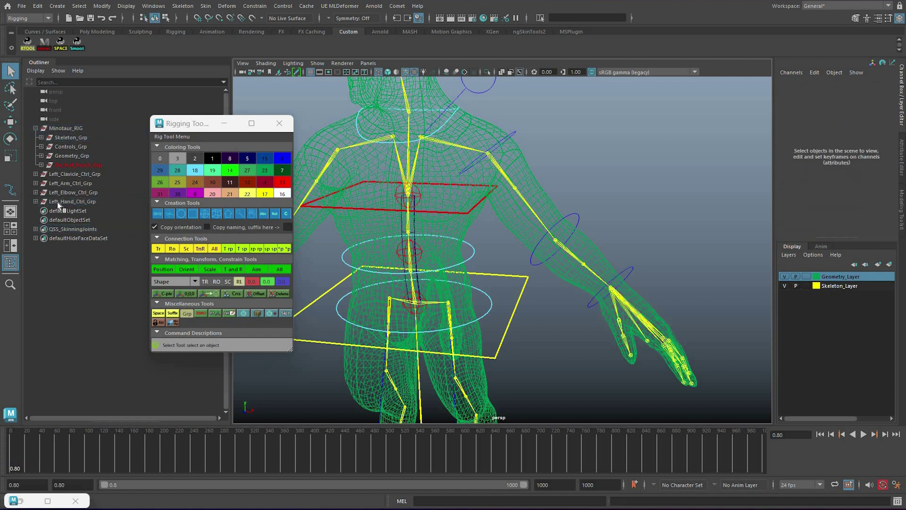
# Nest the hand group under Left_Elbow_Ctrl, the elbow group under Left_Arm_Ctrl, and the arm group under Left_Clavicle_Ctrl.
pyautogui.click(36, 201)
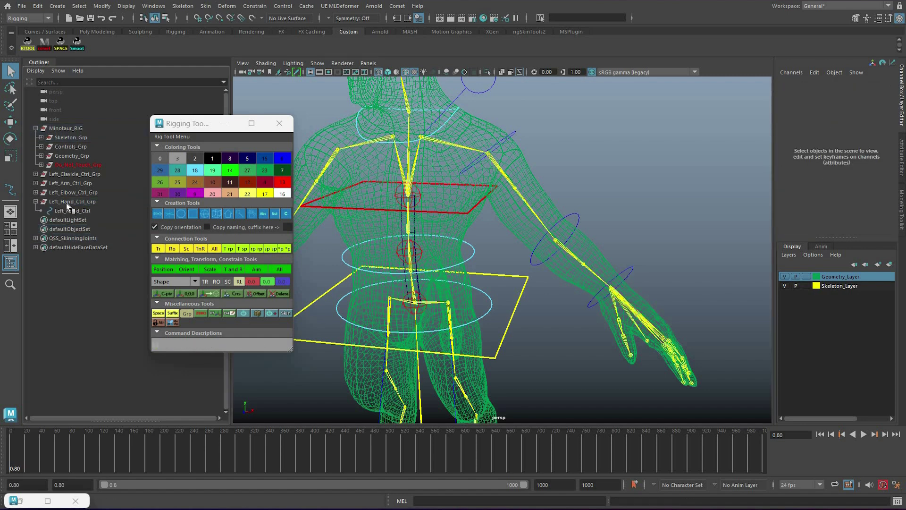
pyautogui.click(35, 193)
pyautogui.moveTo(60, 210); pyautogui.dragTo(70, 190, button='middle')
pyautogui.click(35, 183)
pyautogui.click(66, 202)
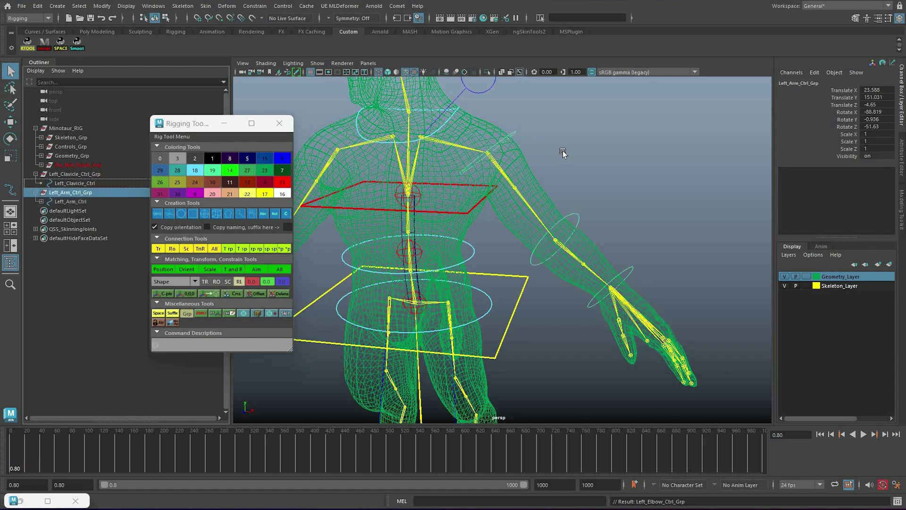
pyautogui.press('p')
# Rotate Left_Arm_Ctrl in shaded display to test the arm chain, and undo the rotation.
pyautogui.press('Down')
pyautogui.press('e')
pyautogui.moveTo(583, 162); pyautogui.dragTo(486, 212)
pyautogui.press('5')
pyautogui.moveTo(514, 177)
pyautogui.keyDown('alt'); pyautogui.mouseDown()
pyautogui.moveTo(540, 167)
pyautogui.moveTo(560, 142)
pyautogui.moveTo(533, 150)
pyautogui.moveTo(514, 196)
pyautogui.moveTo(488, 162)
pyautogui.moveTo(485, 185)
pyautogui.moveTo(510, 162)
pyautogui.moveTo(484, 117)
pyautogui.moveTo(505, 114)
pyautogui.moveTo(577, 235)
pyautogui.moveTo(584, 193)
pyautogui.mouseUp(); pyautogui.keyUp('alt')
pyautogui.click(501, 96)
pyautogui.hotkey('ctrl', 'z')
# Test Left_Elbow_Ctrl and Left_Hand_Ctrl by rotating each in turn, undoing both rotations.
pyautogui.press('q')
pyautogui.click(544, 226)
pyautogui.press('e')
pyautogui.moveTo(589, 242); pyautogui.dragTo(637, 207)
pyautogui.hotkey('ctrl', 'z')
pyautogui.click(596, 262)
pyautogui.moveTo(593, 246); pyautogui.dragTo(622, 242)
pyautogui.hotkey('ctrl', 'z')
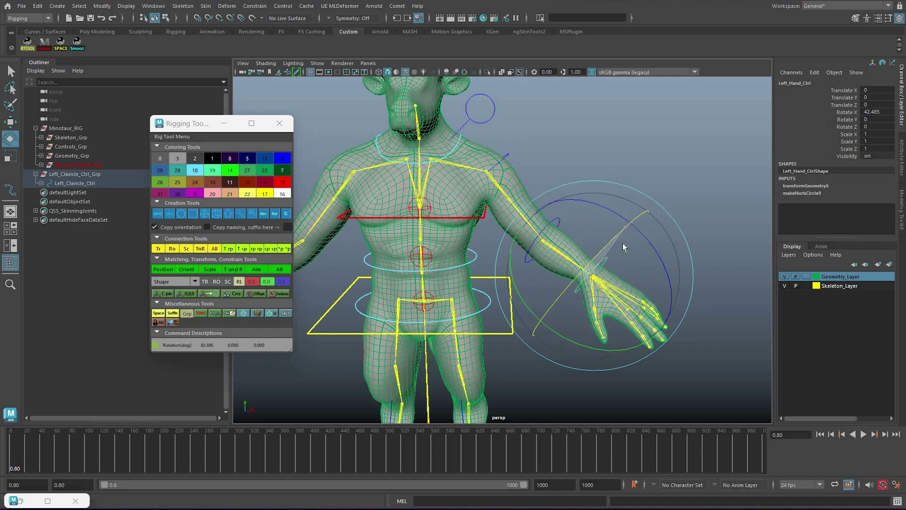
pyautogui.hotkey('ctrl', 'z')
pyautogui.press('q')
# Select the full joint hierarchies of the left thumb and four fingers, and create a circle control at every joint.
pyautogui.keyDown('alt'); pyautogui.moveTo(588, 191); pyautogui.dragTo(569, 242); pyautogui.keyUp('alt')
pyautogui.keyDown('alt'); pyautogui.moveTo(615, 268); pyautogui.dragTo(653, 293); pyautogui.keyUp('alt')
pyautogui.click(573, 235)
pyautogui.keyDown('shift'); pyautogui.click(621, 289); pyautogui.keyUp('shift')
pyautogui.keyDown('shift'); pyautogui.click(641, 289); pyautogui.keyUp('shift')
pyautogui.keyDown('shift'); pyautogui.click(653, 279); pyautogui.keyUp('shift')
pyautogui.keyDown('shift'); pyautogui.click(655, 270); pyautogui.keyUp('shift')
pyautogui.keyDown('alt'); pyautogui.moveTo(279, 72); pyautogui.dragTo(142, 57); pyautogui.keyUp('alt')
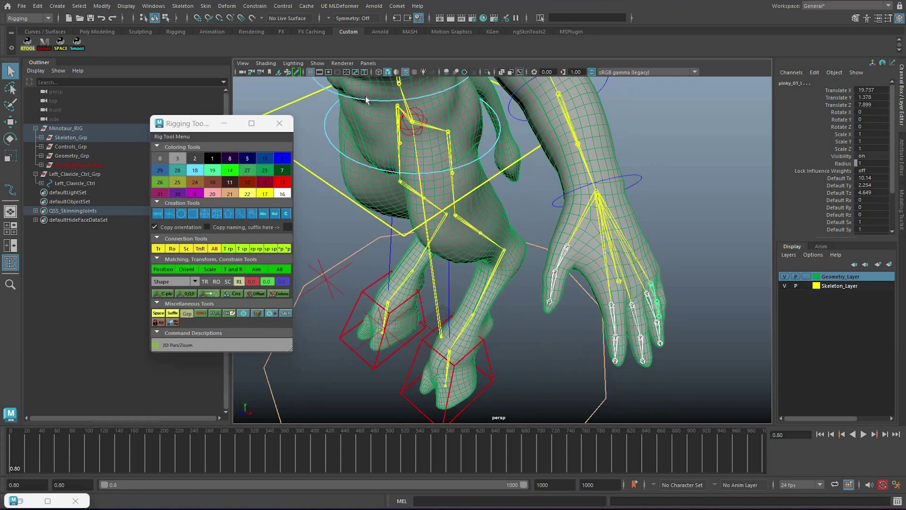
pyautogui.click(80, 6)
pyautogui.click(94, 51)
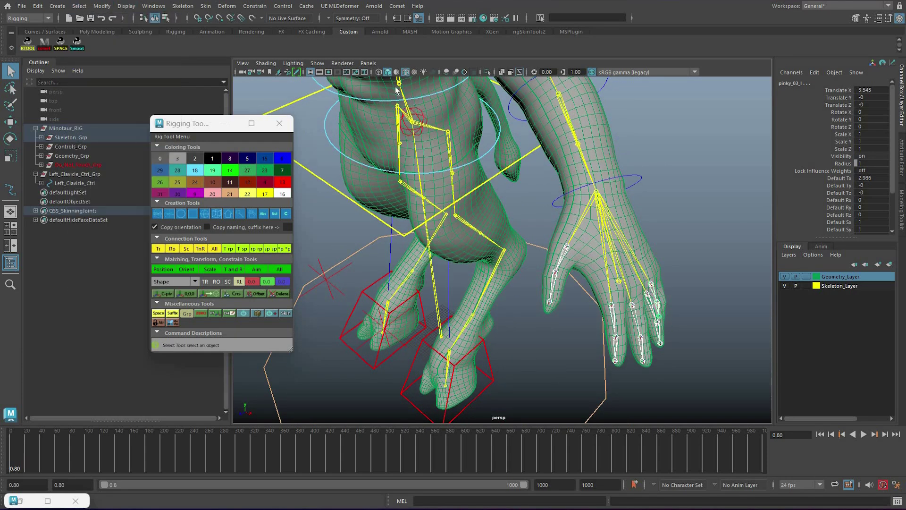
pyautogui.click(397, 6)
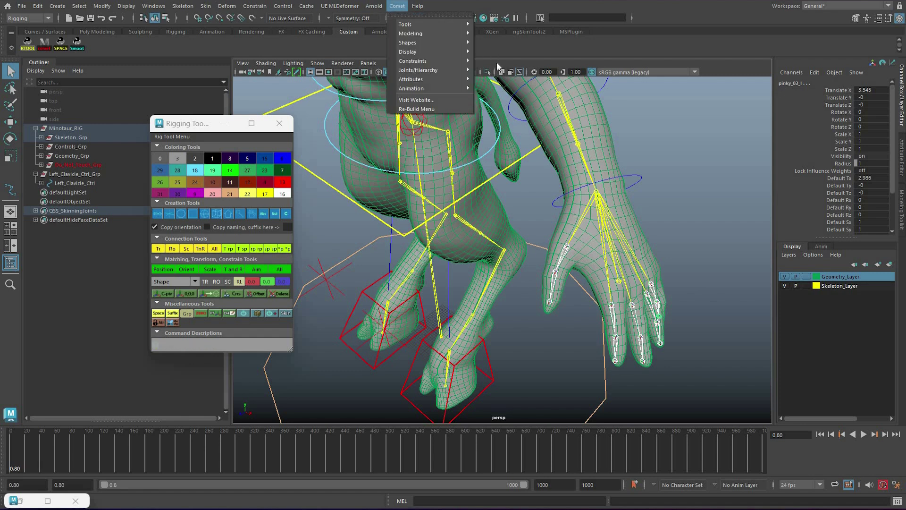
pyautogui.moveTo(407, 43)
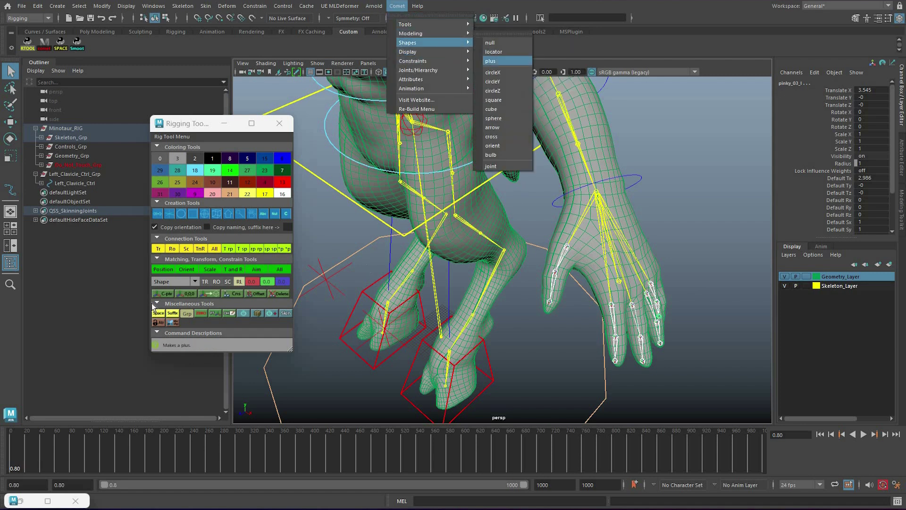
pyautogui.click(493, 73)
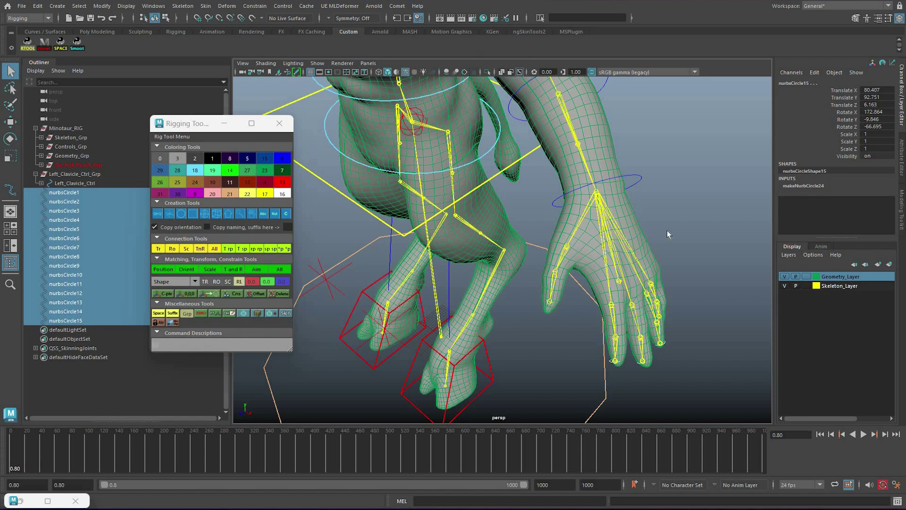
# Enlarge all the left finger circles together by scaling their control vertices in wireframe display, then return to object mode.
pyautogui.keyDown('alt'); pyautogui.moveTo(623, 231); pyautogui.dragTo(653, 215); pyautogui.keyUp('alt')
pyautogui.press('4')
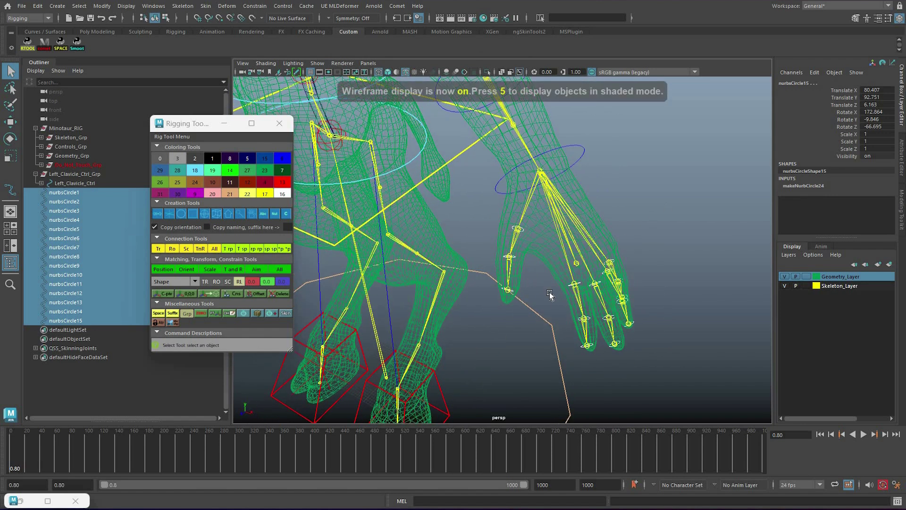
pyautogui.press('F8')
pyautogui.moveTo(496, 198); pyautogui.dragTo(661, 350)
pyautogui.press('r')
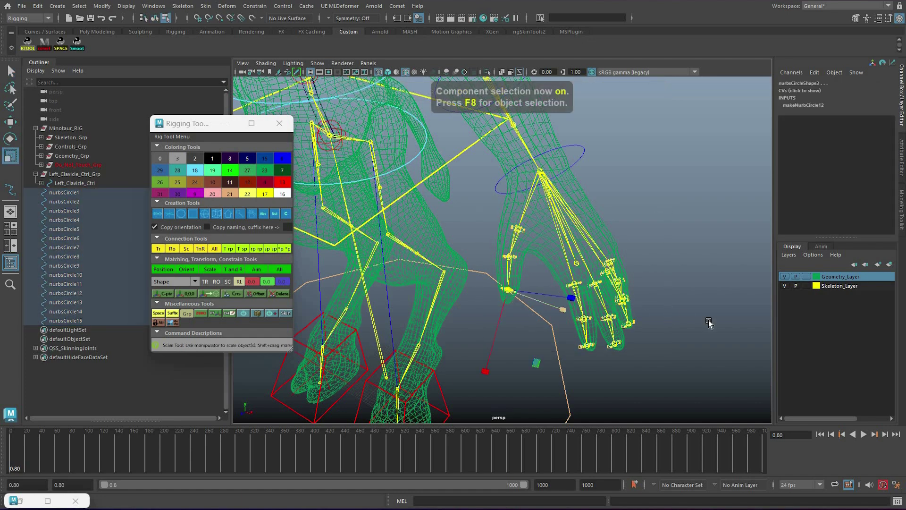
pyautogui.moveTo(658, 299); pyautogui.dragTo(642, 296, button='middle')
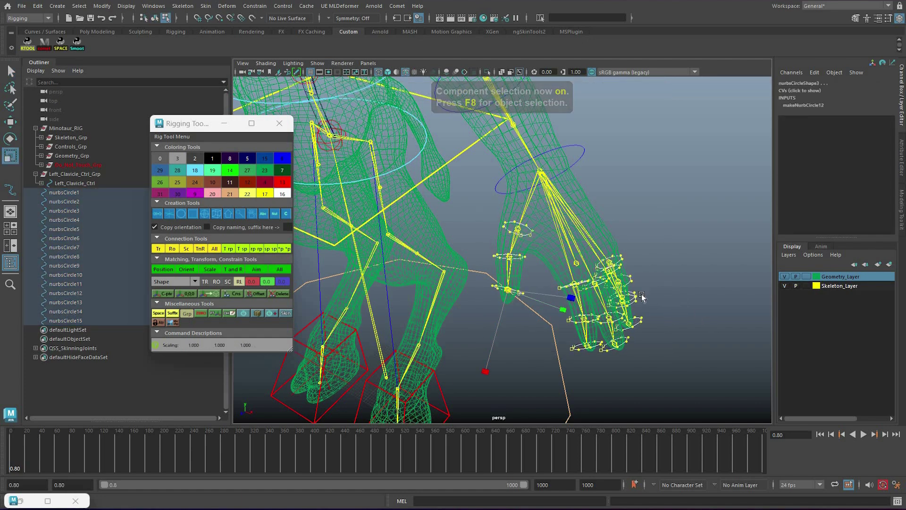
pyautogui.keyDown('alt'); pyautogui.moveTo(642, 297); pyautogui.dragTo(550, 271); pyautogui.keyUp('alt')
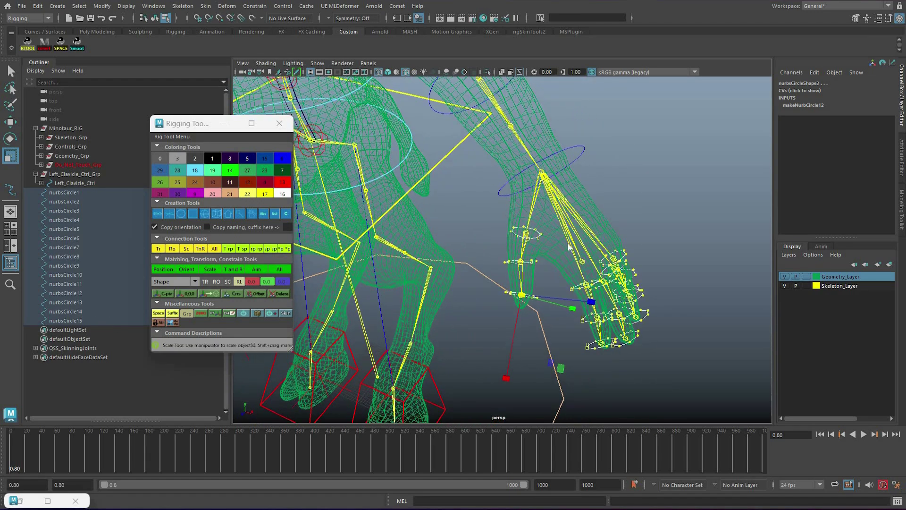
pyautogui.press('q')
pyautogui.rightClick(535, 259)
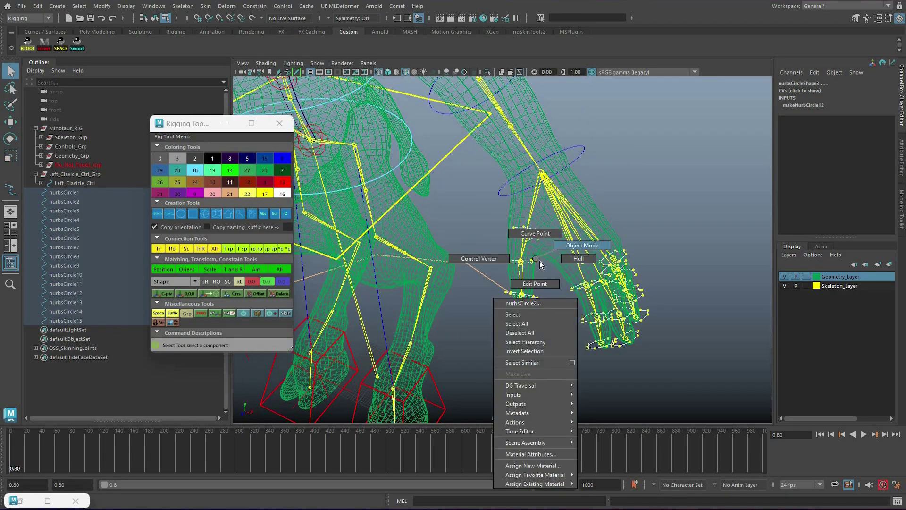
pyautogui.moveTo(540, 261); pyautogui.dragTo(582, 246, button='right')
# Delete the circles at the tips of the left thumb and all four fingers.
pyautogui.click(559, 293)
pyautogui.click(513, 298)
pyautogui.keyDown('alt'); pyautogui.moveTo(596, 348); pyautogui.dragTo(563, 322, button='middle'); pyautogui.keyUp('alt')
pyautogui.keyDown('alt'); pyautogui.moveTo(563, 321); pyautogui.dragTo(476, 246); pyautogui.keyUp('alt')
pyautogui.keyDown('shift'); pyautogui.click(545, 308); pyautogui.keyUp('shift')
pyautogui.keyDown('shift'); pyautogui.click(573, 316); pyautogui.keyUp('shift')
pyautogui.keyDown('shift'); pyautogui.click(610, 290); pyautogui.keyUp('shift')
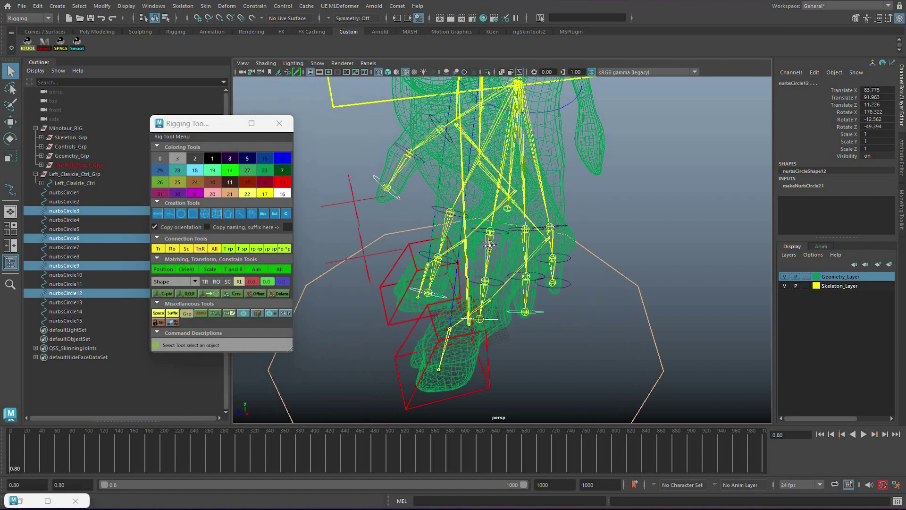
pyautogui.keyDown('shift'); pyautogui.click(552, 287); pyautogui.keyUp('shift')
pyautogui.press('Delete')
# Scale up the control vertices of the circle at the left thumb's base joint, nurbsCircle1.
pyautogui.moveTo(570, 259)
pyautogui.keyDown('alt'); pyautogui.mouseDown()
pyautogui.moveTo(590, 288)
pyautogui.moveTo(462, 297)
pyautogui.moveTo(472, 288)
pyautogui.moveTo(491, 302)
pyautogui.mouseUp(); pyautogui.keyUp('alt')
pyautogui.press('5')
pyautogui.press('4')
pyautogui.click(471, 293)
pyautogui.press('F8')
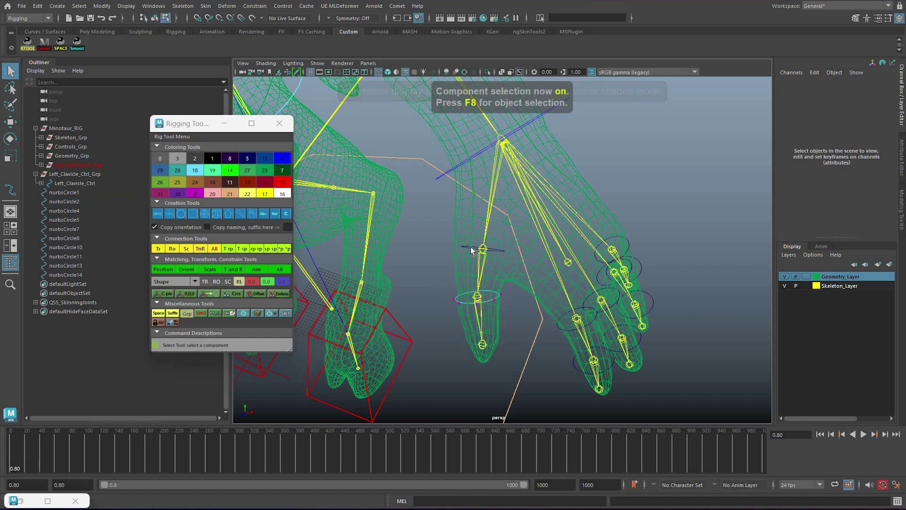
pyautogui.press('F8')
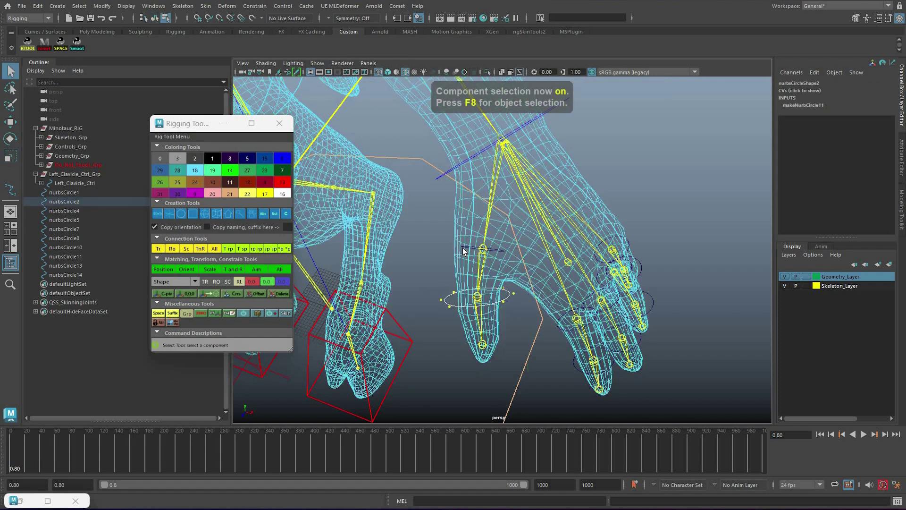
pyautogui.click(485, 253)
pyautogui.click(499, 252)
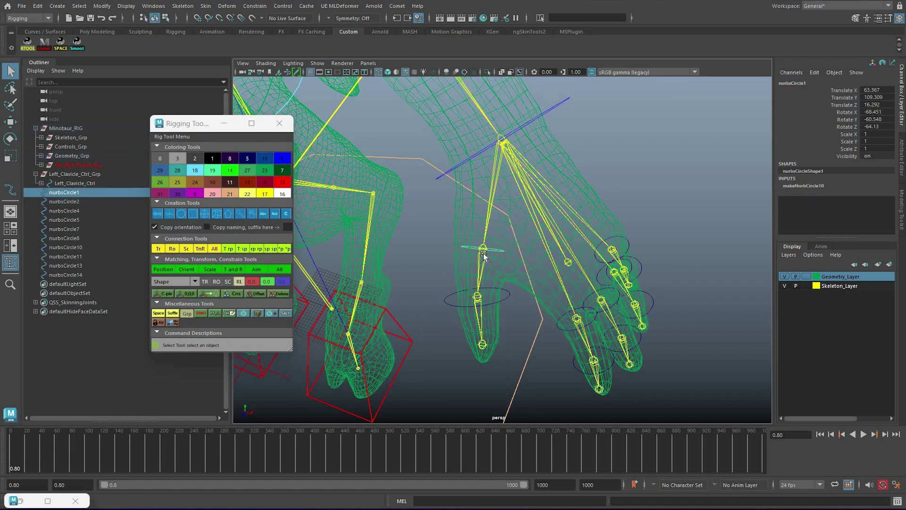
pyautogui.press('F8')
pyautogui.moveTo(448, 231); pyautogui.dragTo(516, 281)
pyautogui.press('r')
pyautogui.moveTo(483, 249); pyautogui.dragTo(502, 247)
pyautogui.press('q')
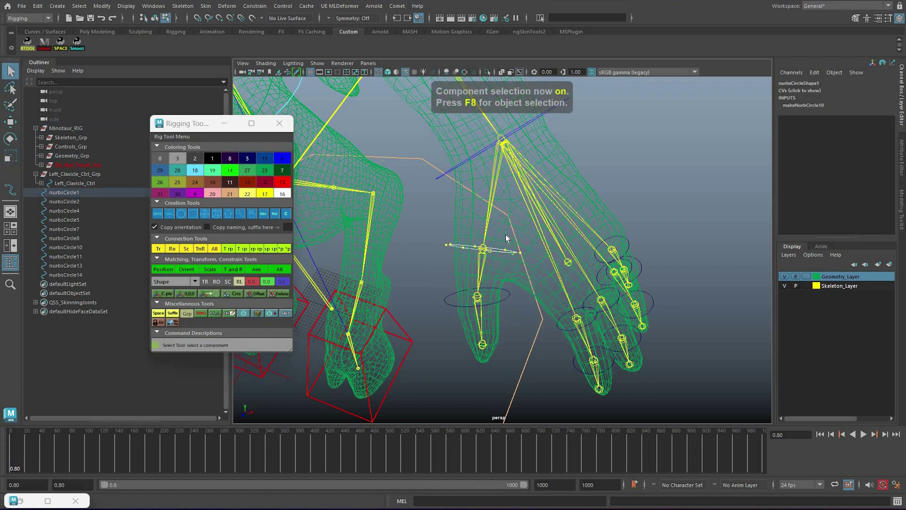
# Adjust the thumb base circle's control vertices to fit around the thumb in shaded display, and return to object mode.
pyautogui.press('6')
pyautogui.moveTo(531, 193)
pyautogui.keyDown('alt'); pyautogui.mouseDown()
pyautogui.moveTo(567, 154)
pyautogui.moveTo(548, 187)
pyautogui.mouseUp(); pyautogui.keyUp('alt')
pyautogui.press('r')
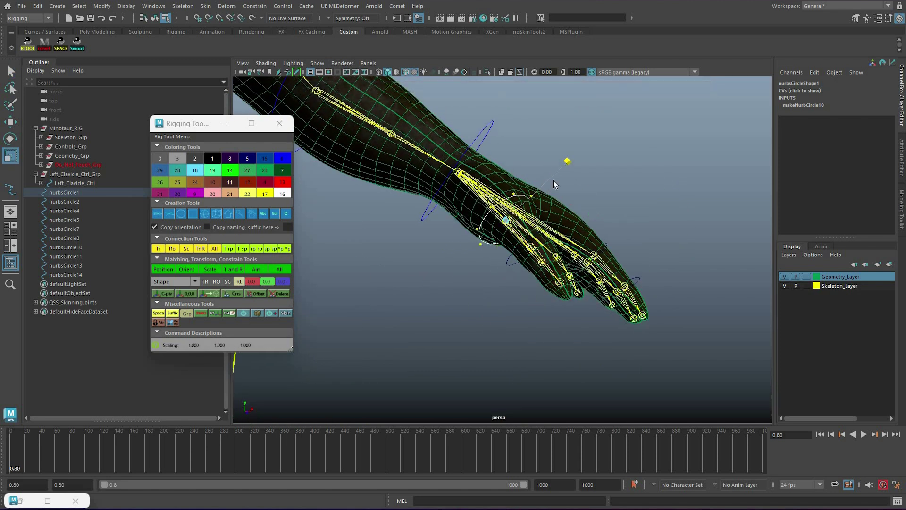
pyautogui.press('w')
pyautogui.press('q')
pyautogui.moveTo(523, 195); pyautogui.dragTo(541, 185, button='right')
pyautogui.click(425, 264)
pyautogui.keyDown('alt'); pyautogui.moveTo(425, 264); pyautogui.dragTo(302, 250); pyautogui.keyUp('alt')
pyautogui.press('5')
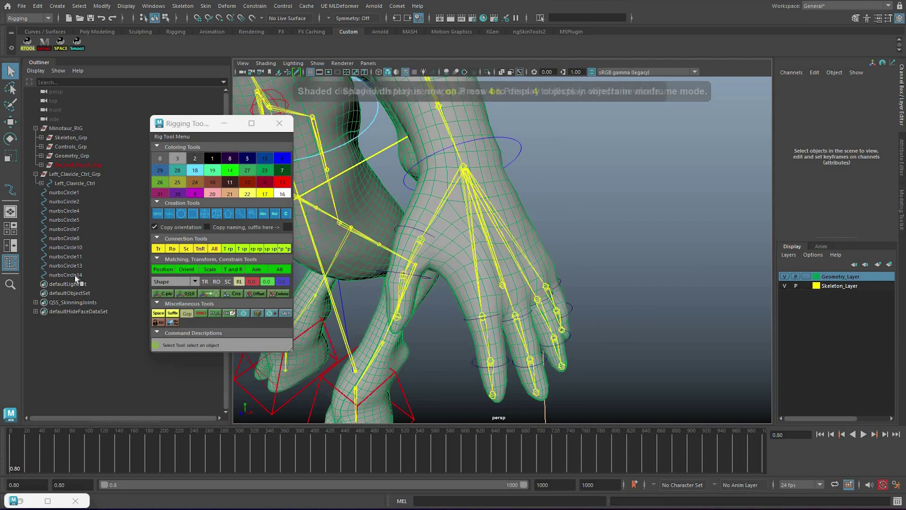
# Assign colour 18 to all the remaining finger circles, nurbsCircle1 through nurbsCircle14.
pyautogui.click(397, 228)
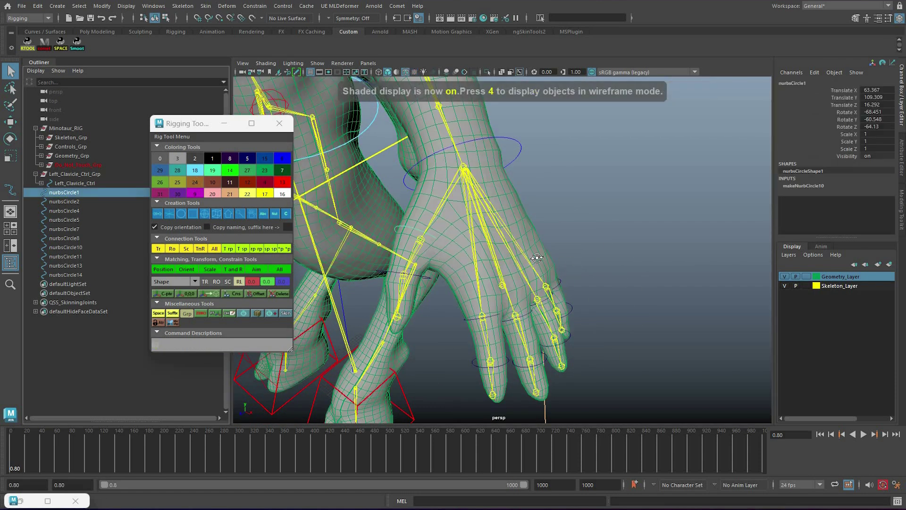
pyautogui.keyDown('shift'); pyautogui.click(65, 274); pyautogui.keyUp('shift')
pyautogui.click(194, 170)
pyautogui.click(495, 295)
# Adjust the control vertices of the pinky's base circle, nurbsCircle13, to fit around the finger, and return to object mode.
pyautogui.keyDown('alt'); pyautogui.moveTo(495, 294); pyautogui.dragTo(452, 302); pyautogui.keyUp('alt')
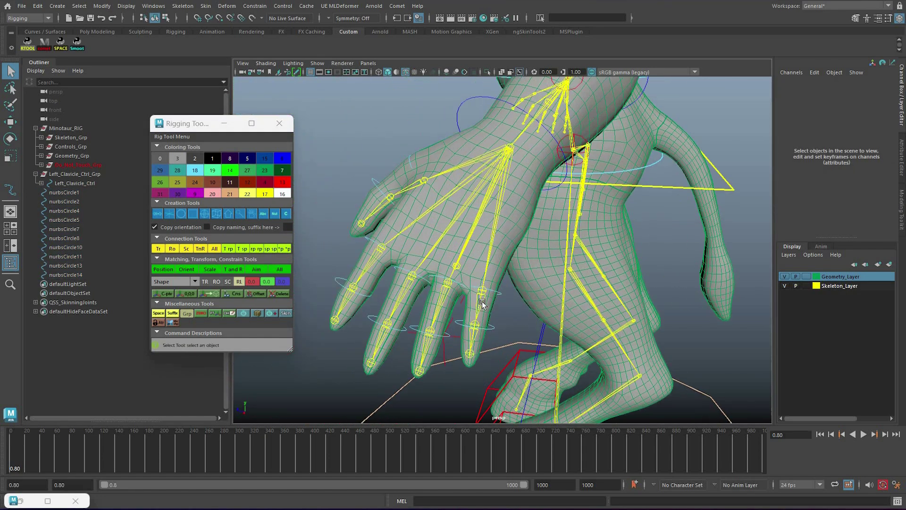
pyautogui.click(485, 294)
pyautogui.press('F8')
pyautogui.click(449, 300)
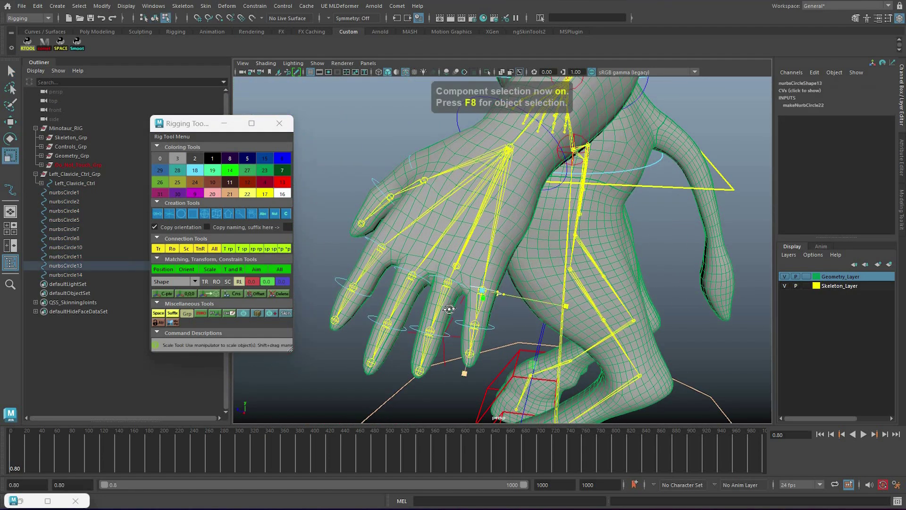
pyautogui.keyDown('alt'); pyautogui.moveTo(449, 301); pyautogui.dragTo(541, 266); pyautogui.keyUp('alt')
pyautogui.hotkey('ctrl', 'z')
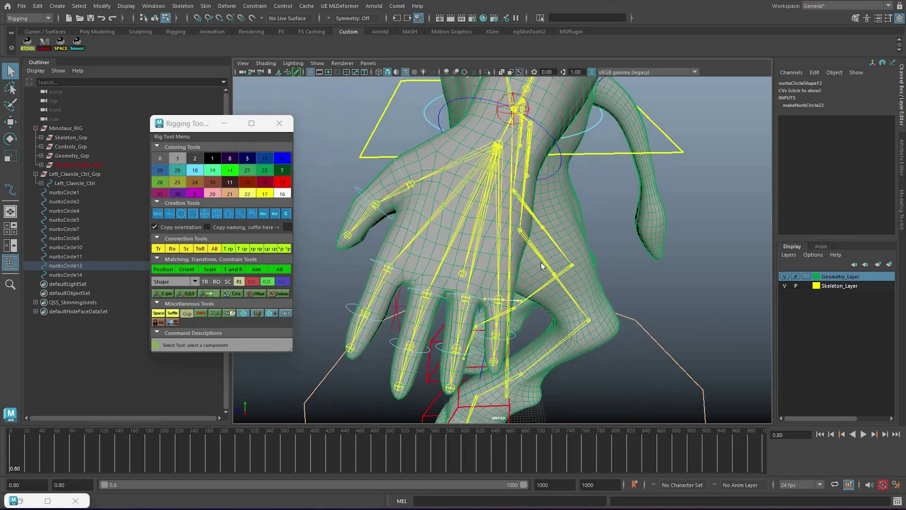
pyautogui.keyDown('alt'); pyautogui.moveTo(543, 220); pyautogui.dragTo(445, 295); pyautogui.keyUp('alt')
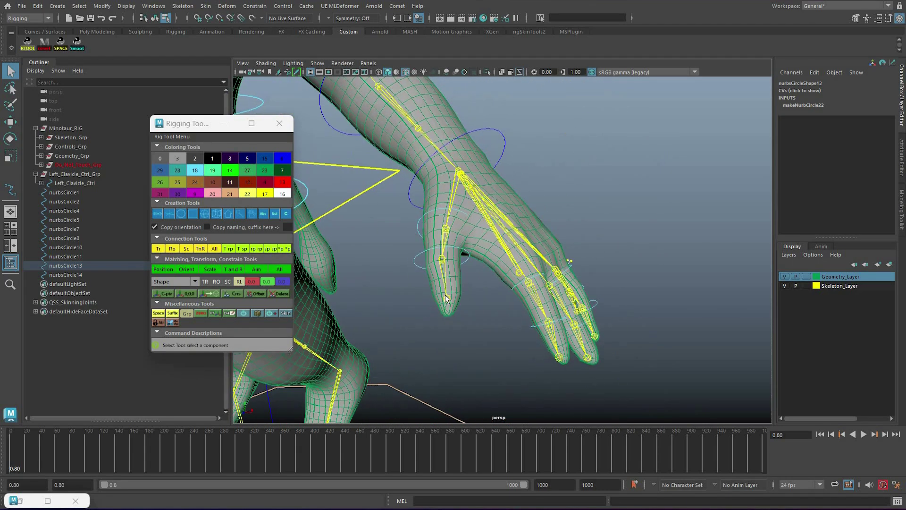
pyautogui.moveTo(541, 217); pyautogui.dragTo(574, 203, button='right')
pyautogui.keyDown('alt'); pyautogui.moveTo(566, 208); pyautogui.dragTo(427, 278); pyautogui.keyUp('alt')
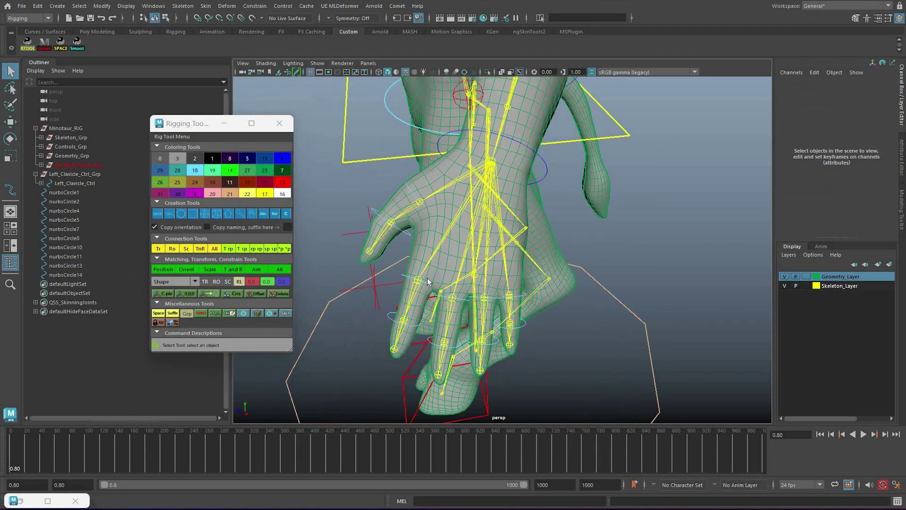
pyautogui.click(482, 271)
pyautogui.keyDown('alt'); pyautogui.moveTo(470, 314); pyautogui.dragTo(421, 279); pyautogui.keyUp('alt')
pyautogui.press('e')
pyautogui.hotkey('ctrl', 'z')
pyautogui.press('q')
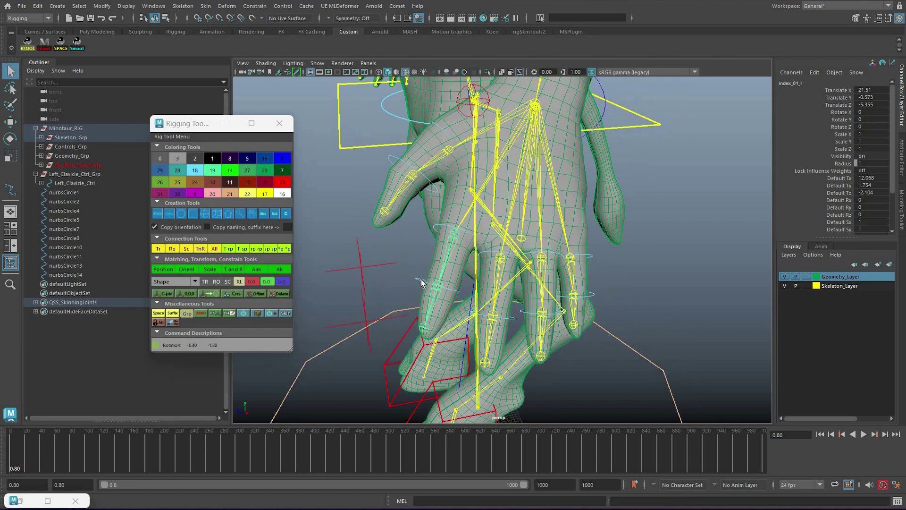
pyautogui.press('w')
pyautogui.press('q')
pyautogui.click(461, 291)
pyautogui.press('w')
pyautogui.moveTo(474, 296); pyautogui.dragTo(470, 270)
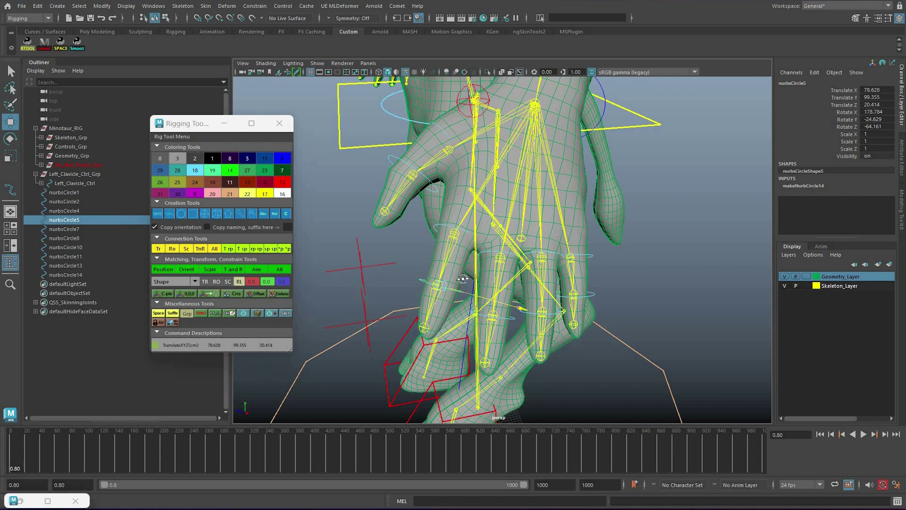
pyautogui.press('q')
pyautogui.keyDown('alt'); pyautogui.moveTo(413, 281); pyautogui.dragTo(434, 224); pyautogui.keyUp('alt')
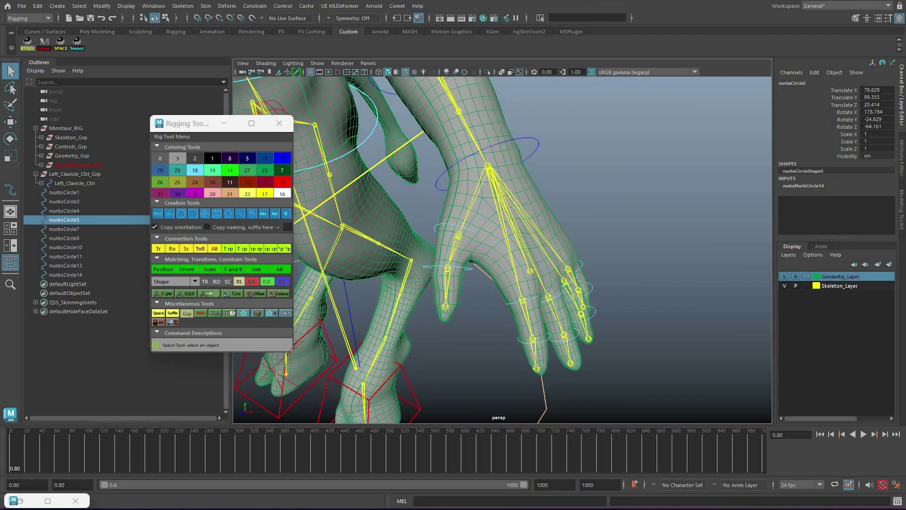
# Rename the thumb's base circle, nurbsCircle1, as Left_Thumb_01_Ctrl.
pyautogui.click(85, 193)
pyautogui.doubleClick(71, 193)
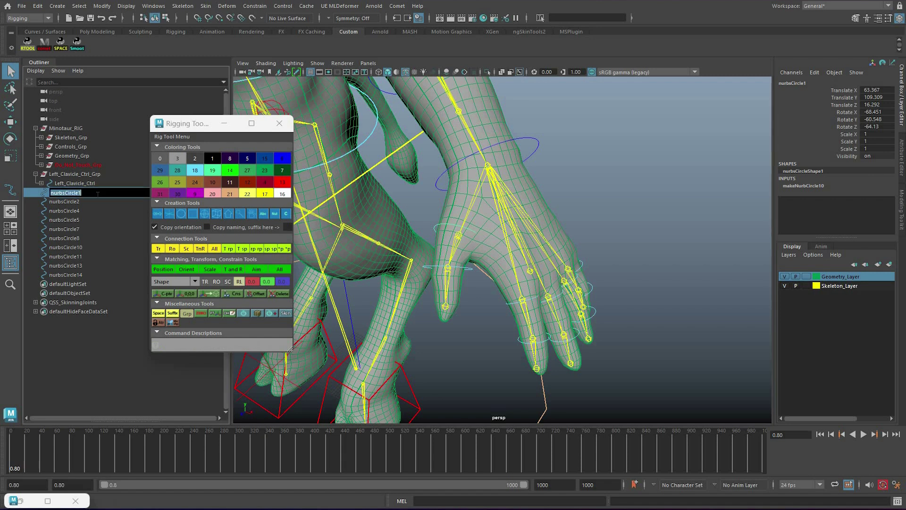
pyautogui.write('Thumb_C')
pyautogui.press('BackSpace')
pyautogui.press('BackSpace')
pyautogui.press('BackSpace')
pyautogui.press('BackSpace')
pyautogui.press('BackSpace')
pyautogui.press('BackSpace')
pyautogui.press('BackSpace')
pyautogui.write('Left_Thumb_01_Ctrl')
pyautogui.press('Return')
# Rename the thumb's second circle, nurbsCircle2, as Left_Thumb_02_Ctrl, reusing the first thumb control's name.
pyautogui.doubleClick(75, 202)
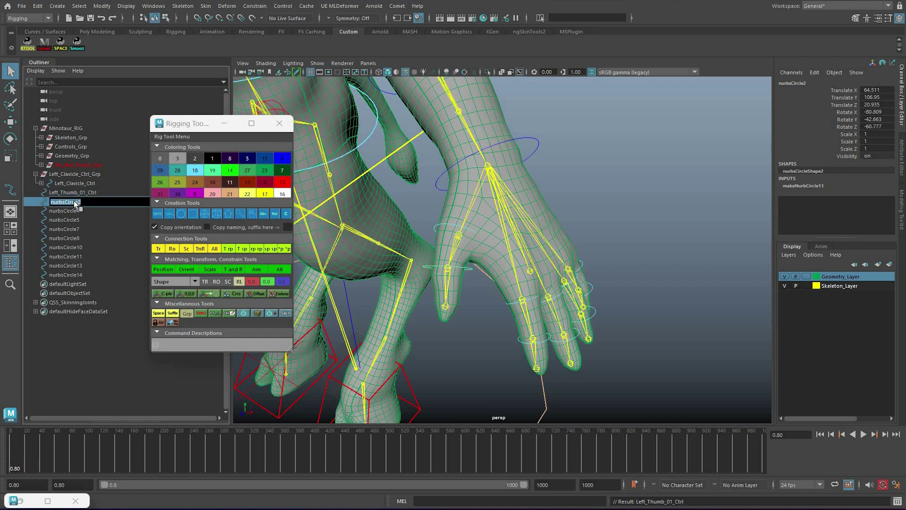
pyautogui.doubleClick(74, 192)
pyautogui.hotkey('ctrl', 'c')
pyautogui.doubleClick(95, 202)
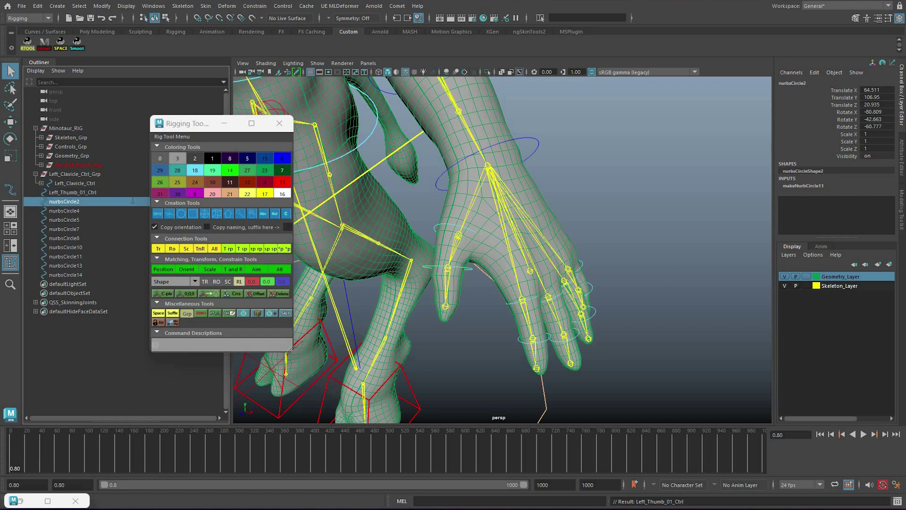
pyautogui.hotkey('ctrl', 'v')
pyautogui.write('2')
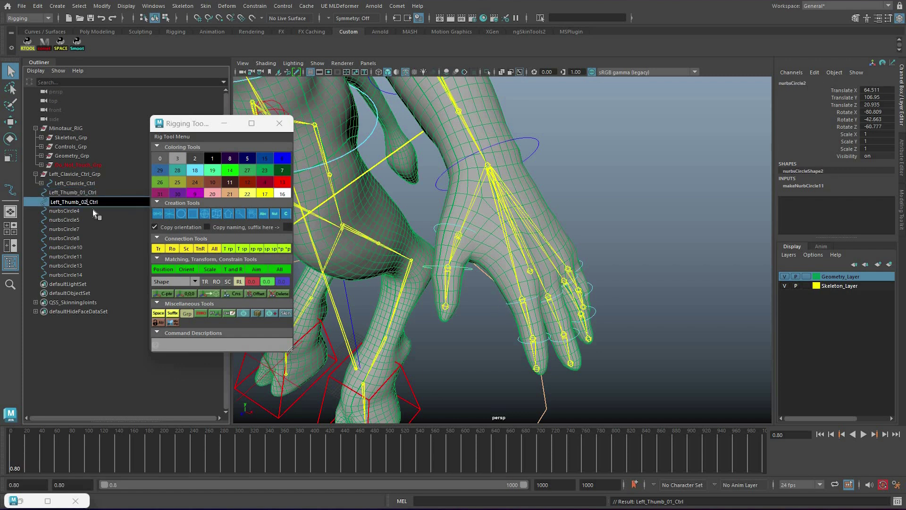
pyautogui.press('Return')
# Rename the index finger's base circle, nurbsCircle4, as Left_Index_01_Ctrl.
pyautogui.click(513, 303)
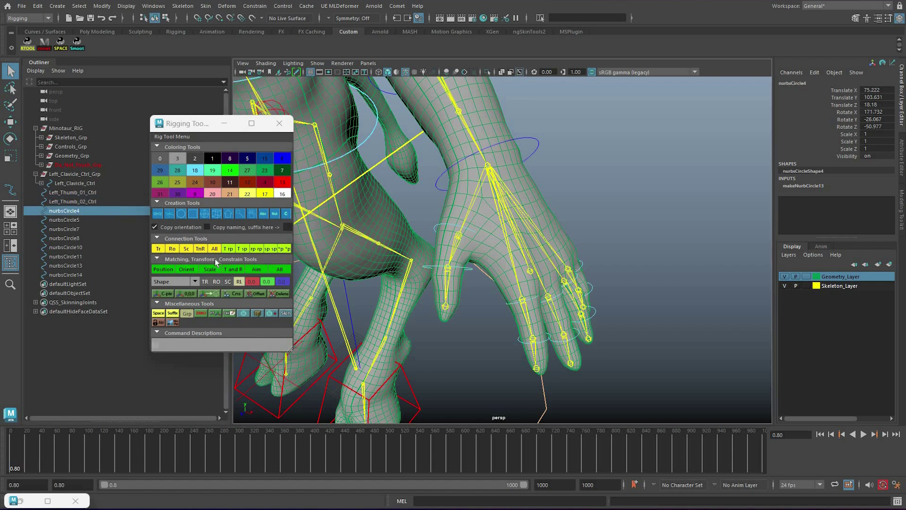
pyautogui.doubleClick(71, 211)
pyautogui.write('Left_')
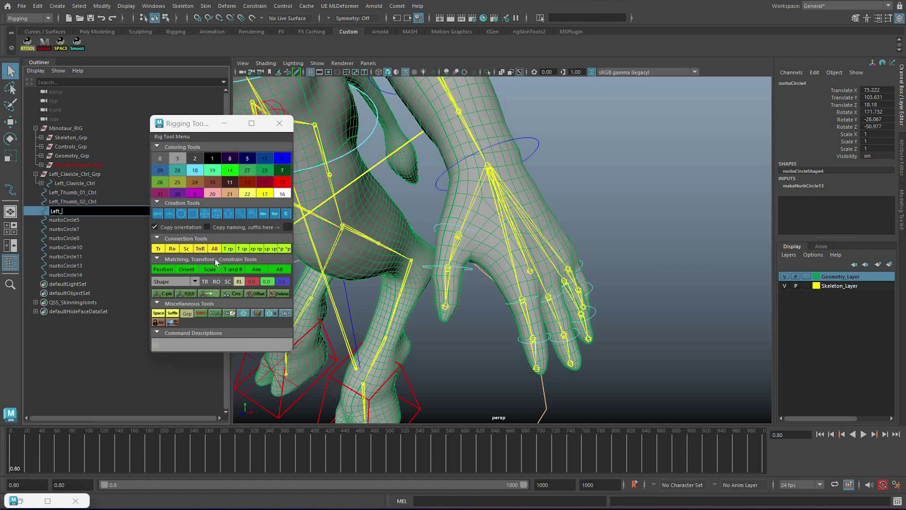
pyautogui.write('Index_01_Ctrl')
pyautogui.press('Return')
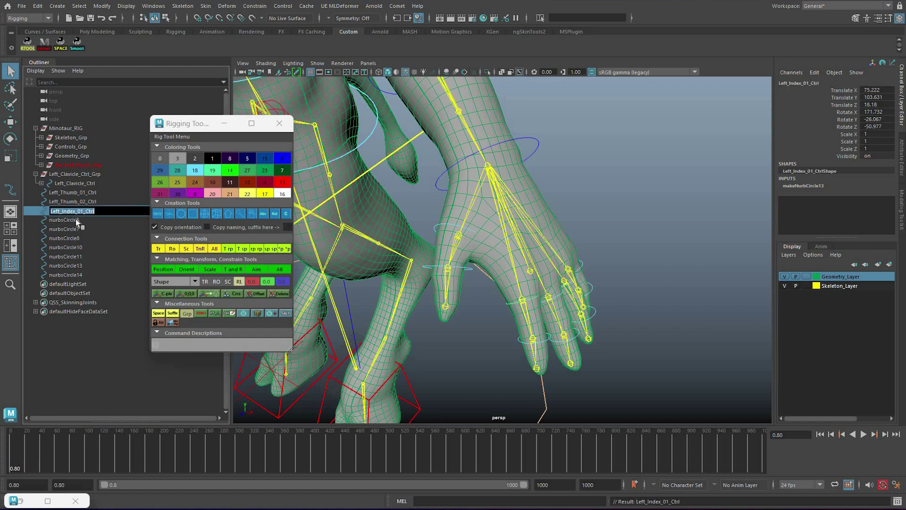
# Rename the index finger's second circle, nurbsCircle5, as Left_Index_02_Ctrl.
pyautogui.click(75, 219)
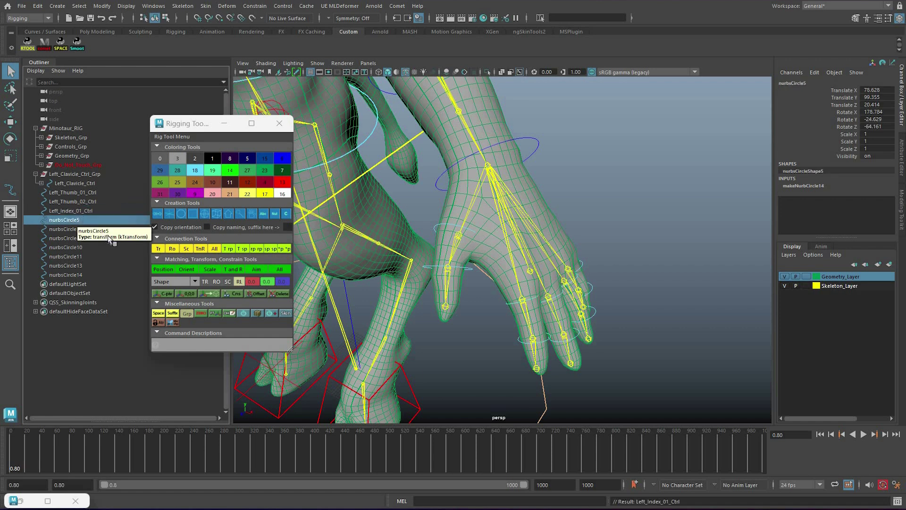
pyautogui.press('Return')
pyautogui.press('Left')
pyautogui.press('Left')
pyautogui.press('Left')
pyautogui.press('Left')
pyautogui.press('Left')
pyautogui.press('BackSpace')
pyautogui.write('2')
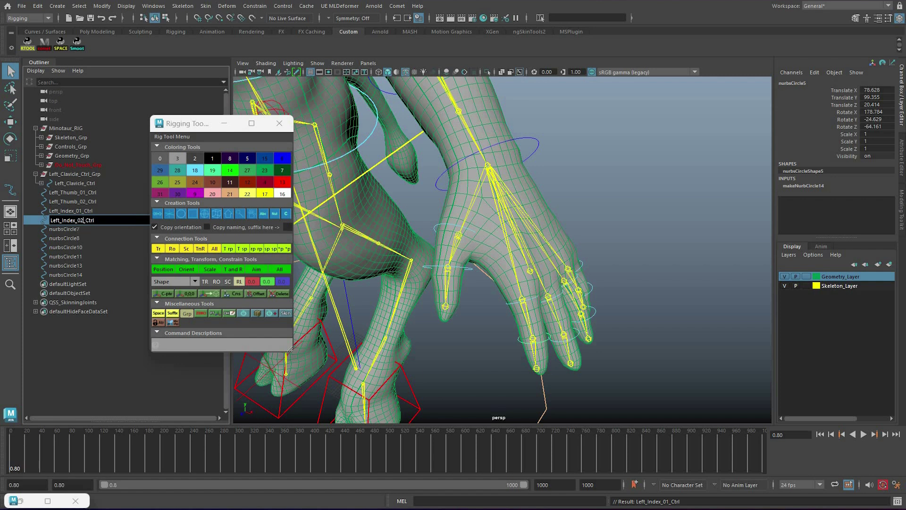
pyautogui.press('Return')
# Rename the middle finger's base circle, nurbsCircle7, as Left_Middle_01_Ctrl, adapting the copied index control name.
pyautogui.press('Down')
pyautogui.press('Return')
pyautogui.hotkey('ctrl', 'v')
pyautogui.press('Left')
pyautogui.press('Left')
pyautogui.press('Left')
pyautogui.press('Left')
pyautogui.press('Left')
pyautogui.press('Left')
pyautogui.press('Left')
pyautogui.press('Left')
pyautogui.hotkey('shift', 'Left')
pyautogui.hotkey('shift', 'Left')
pyautogui.hotkey('shift', 'Left')
pyautogui.hotkey('shift', 'Left')
pyautogui.hotkey('shift', 'Left')
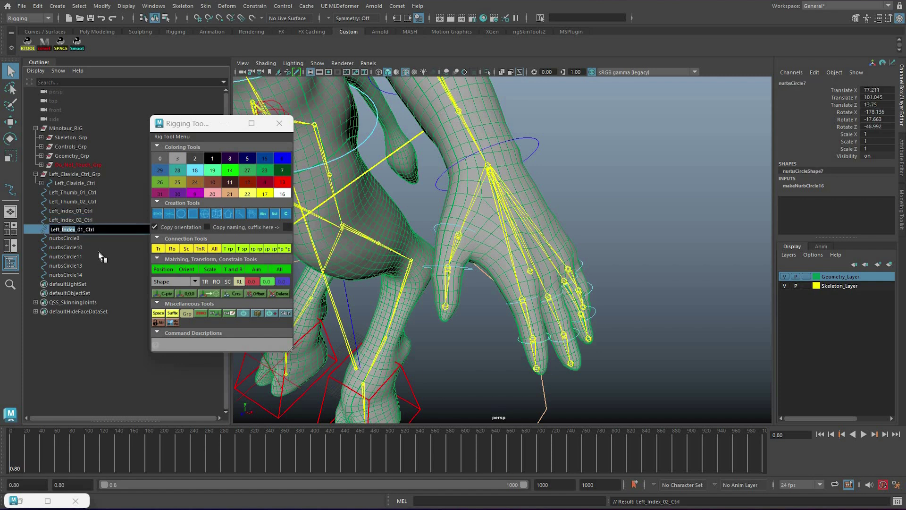
pyautogui.write('Middle')
pyautogui.press('Return')
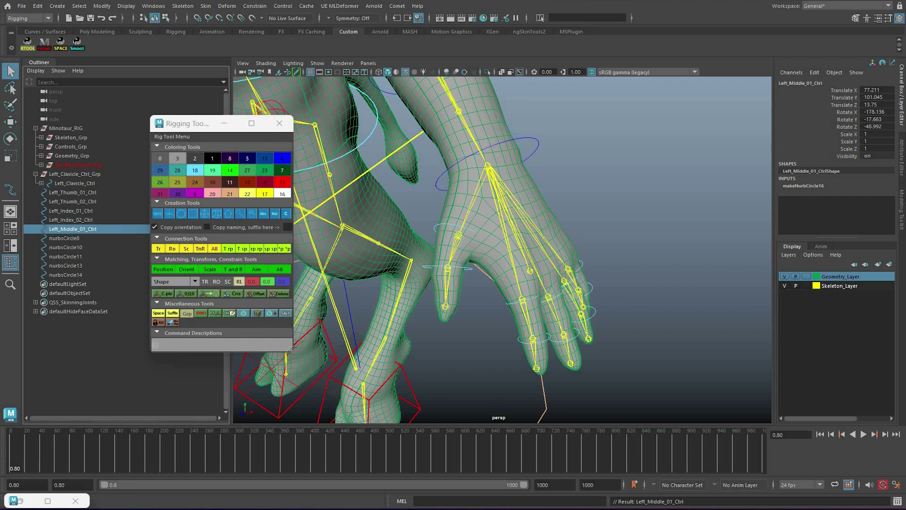
# Rename the middle finger's second circle, nurbsCircle8, as Left_Middle_02_Ctrl.
pyautogui.doubleClick(94, 236)
pyautogui.hotkey('ctrl', 'v')
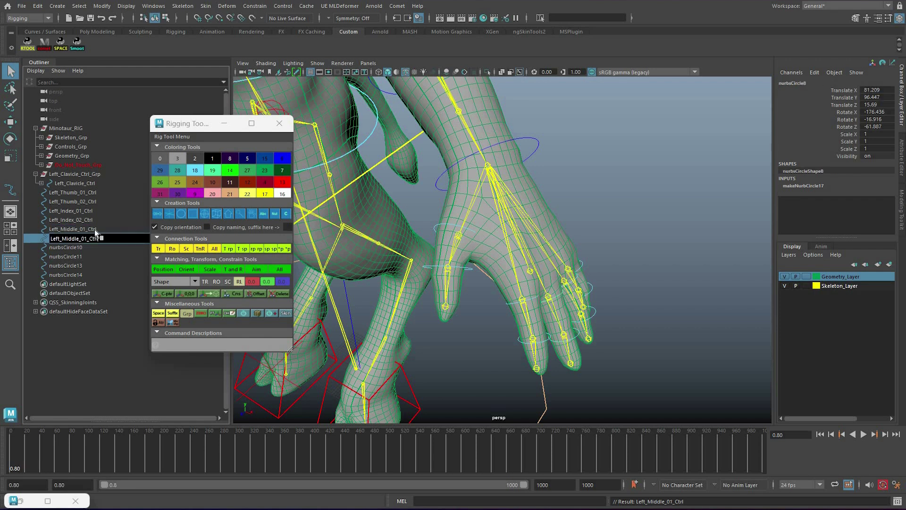
pyautogui.press('Left')
pyautogui.press('Left')
pyautogui.press('Left')
pyautogui.press('Left')
pyautogui.press('Left')
pyautogui.press('BackSpace')
pyautogui.write('2')
pyautogui.press('Tab')
# Rename the ring finger's base circle, nurbsCircle10, as Left_Ring_01_Ctrl.
pyautogui.hotkey('ctrl', 'v')
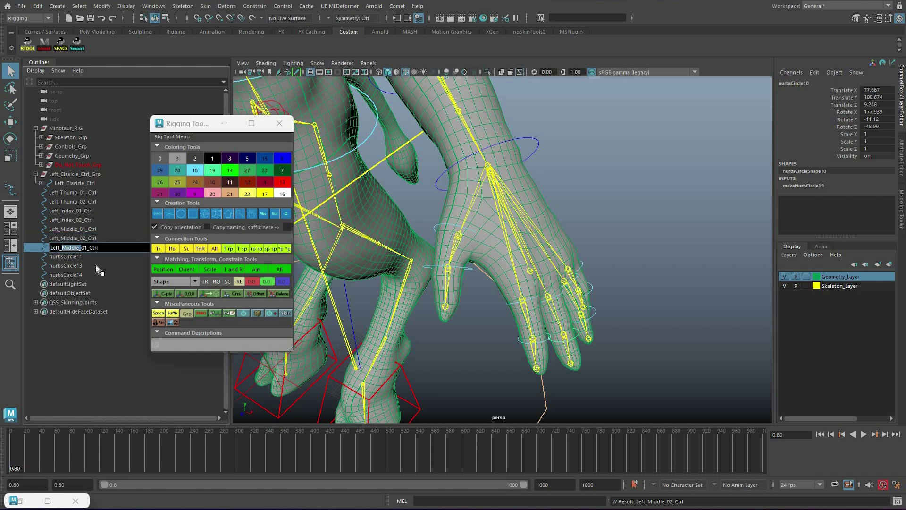
pyautogui.write('Ring_')
pyautogui.press('Return')
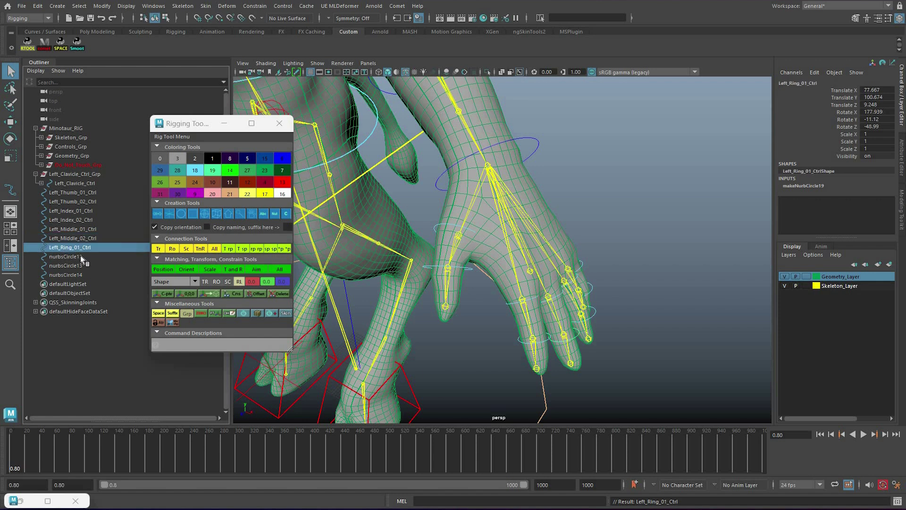
# Rename the ring finger's second circle as Left_Ring_02_Ctrl, adapting the copied ring control name.
pyautogui.doubleClick(71, 257)
pyautogui.hotkey('ctrl', 'v')
pyautogui.press('Left')
pyautogui.press('Left')
pyautogui.press('Left')
pyautogui.press('Left')
pyautogui.press('Left')
pyautogui.press('BackSpace')
pyautogui.write('2')
pyautogui.press('Return')
# Rename the pinky's base circle, nurbsCircle13, as Left_Pinky_01_Ctrl.
pyautogui.doubleClick(66, 266)
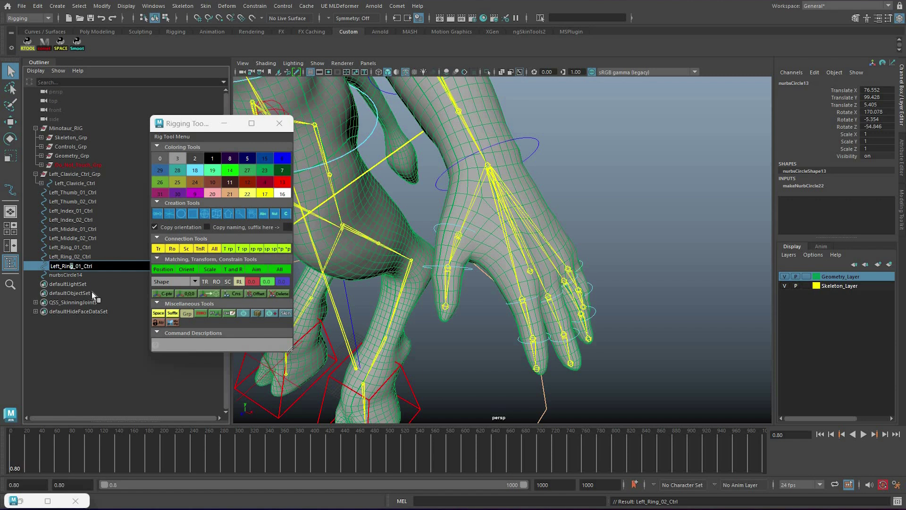
pyautogui.write('Pinky')
pyautogui.press('Return')
# Rename the pinky's second circle, nurbsCircle14, as Left_Pinky_02_Ctrl, adapting the copied pinky control name.
pyautogui.doubleClick(144, 262)
pyautogui.hotkey('ctrl', 'c')
pyautogui.doubleClick(141, 274)
pyautogui.hotkey('ctrl', 'v')
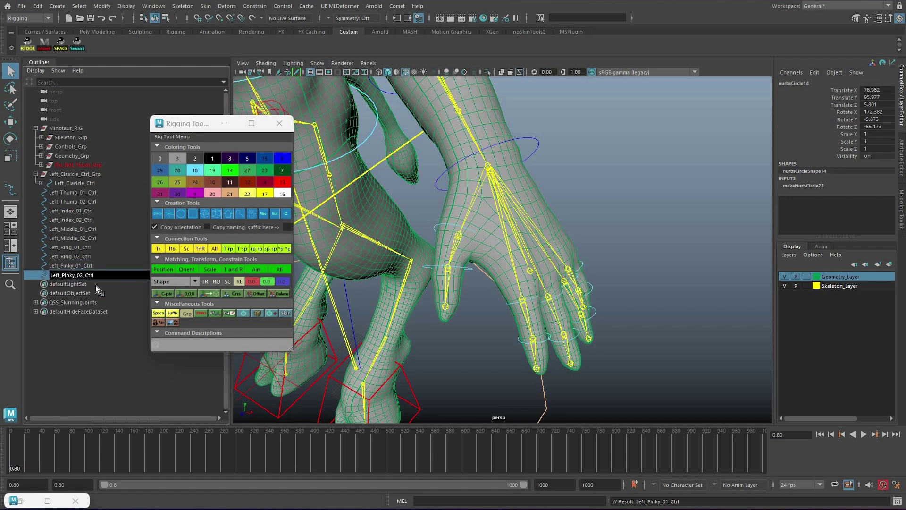
pyautogui.press('Return')
# Create space groups for all finger controls from Left_Thumb_01_Ctrl to Left_Pinky_02_Ctrl and close the rigging tool window.
pyautogui.click(72, 193)
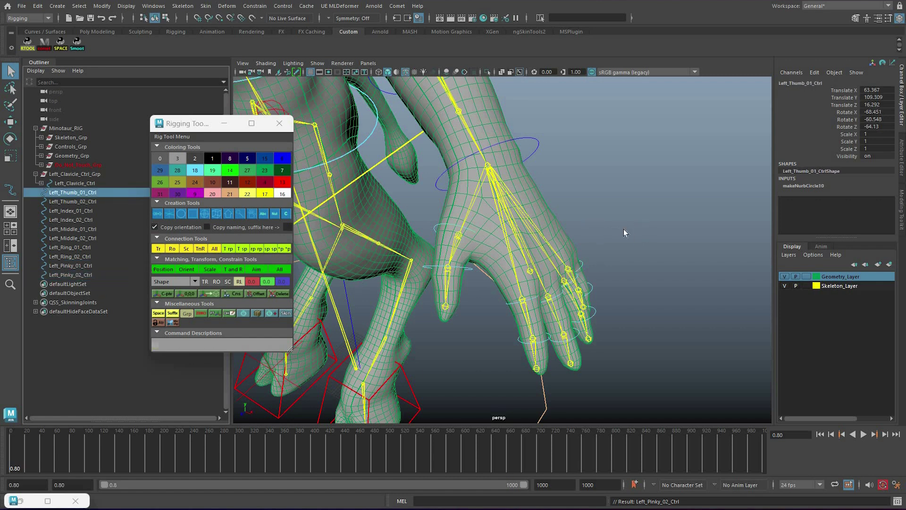
pyautogui.keyDown('shift'); pyautogui.click(71, 275); pyautogui.keyUp('shift')
pyautogui.keyDown('alt'); pyautogui.moveTo(424, 255); pyautogui.dragTo(392, 245); pyautogui.keyUp('alt')
pyautogui.click(158, 313)
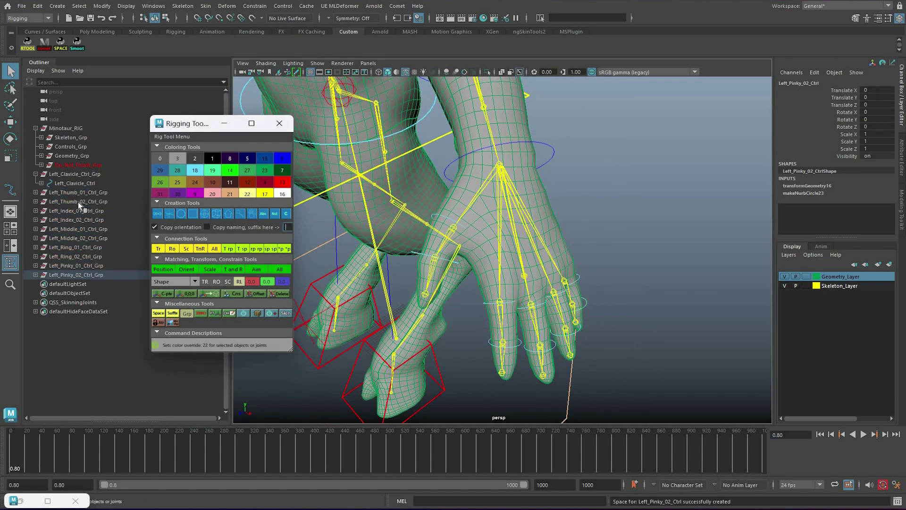
pyautogui.click(279, 123)
# Parent Left_Thumb_02_Ctrl_Grp under Left_Thumb_01_Ctrl and Left_Index_02_Ctrl_Grp under Left_Index_01_Ctrl.
pyautogui.click(36, 201)
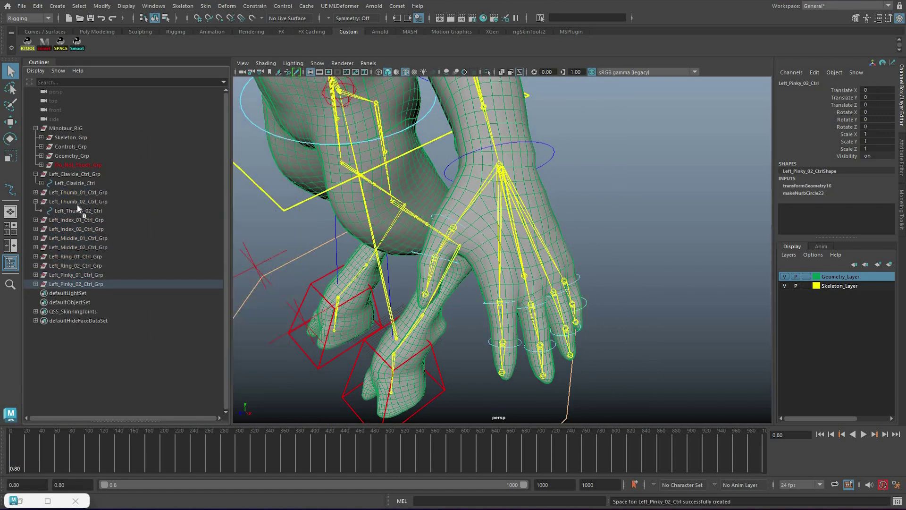
pyautogui.click(35, 192)
pyautogui.moveTo(54, 211); pyautogui.dragTo(75, 228)
pyautogui.moveTo(75, 229)
pyautogui.mouseDown(button='middle')
pyautogui.moveTo(76, 203)
pyautogui.moveTo(49, 241)
pyautogui.moveTo(73, 220)
pyautogui.mouseUp(button='middle')
pyautogui.click(35, 211)
# Parent Left_Middle_02_Ctrl_Grp under Left_Middle_01_Ctrl.
pyautogui.click(35, 229)
pyautogui.click(36, 229)
pyautogui.click(35, 248)
pyautogui.moveTo(46, 247); pyautogui.dragTo(73, 238, button='middle')
pyautogui.click(35, 248)
# Parent Left_Ring_02_Ctrl_Grp under Left_Ring_01_Ctrl and Left_Pinky_02_Ctrl_Grp under Left_Pinky_01_Ctrl.
pyautogui.click(35, 266)
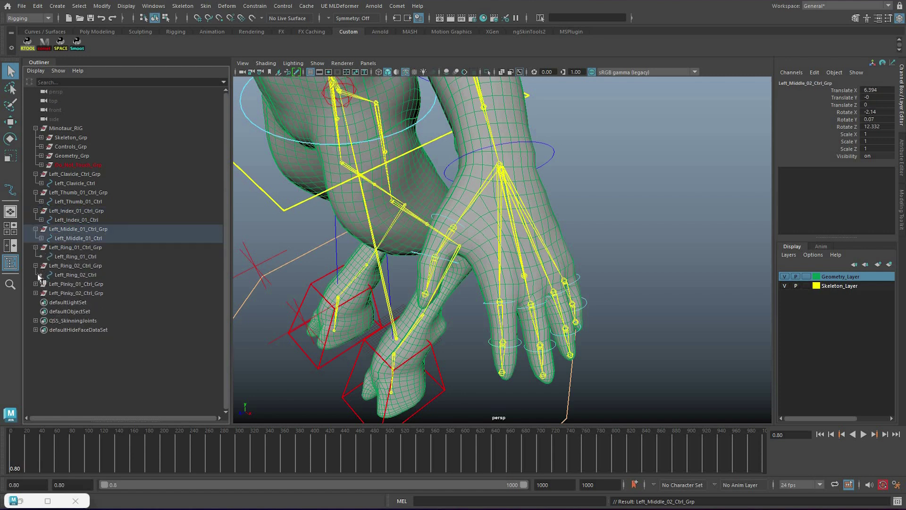
pyautogui.click(52, 266)
pyautogui.moveTo(60, 266); pyautogui.dragTo(73, 257, button='middle')
pyautogui.click(35, 266)
pyautogui.click(36, 284)
pyautogui.click(60, 284)
pyautogui.moveTo(60, 284); pyautogui.dragTo(66, 275, button='middle')
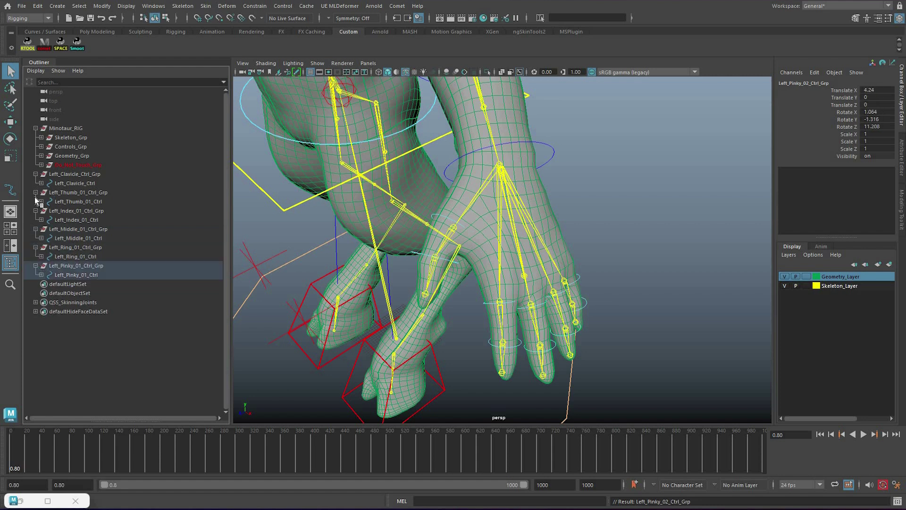
# Parent the five base finger control groups, from Left_Thumb_01_Ctrl_Grp to Left_Pinky_01_Ctrl_Grp, under Left_Hand_Ctrl.
pyautogui.click(36, 174)
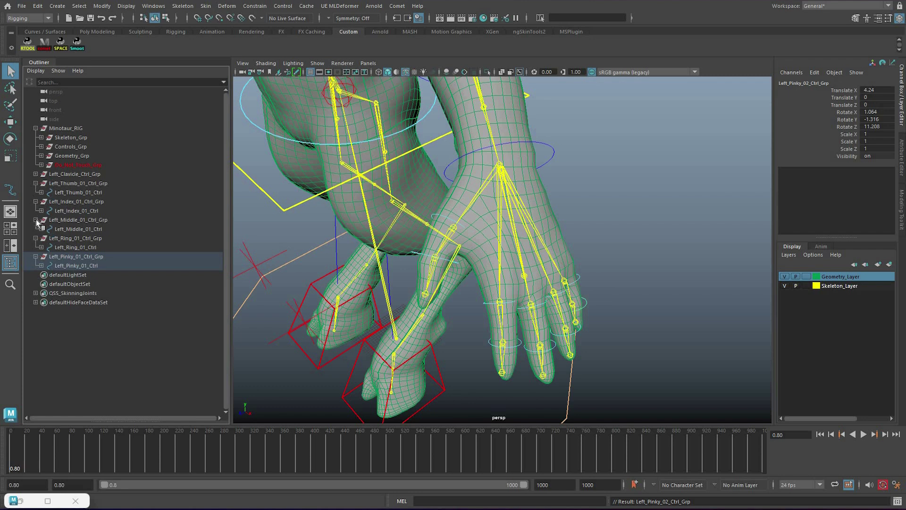
pyautogui.click(36, 220)
pyautogui.click(35, 229)
pyautogui.click(35, 201)
pyautogui.click(36, 183)
pyautogui.click(36, 220)
pyautogui.click(76, 220)
pyautogui.keyDown('shift'); pyautogui.click(74, 174); pyautogui.keyUp('shift')
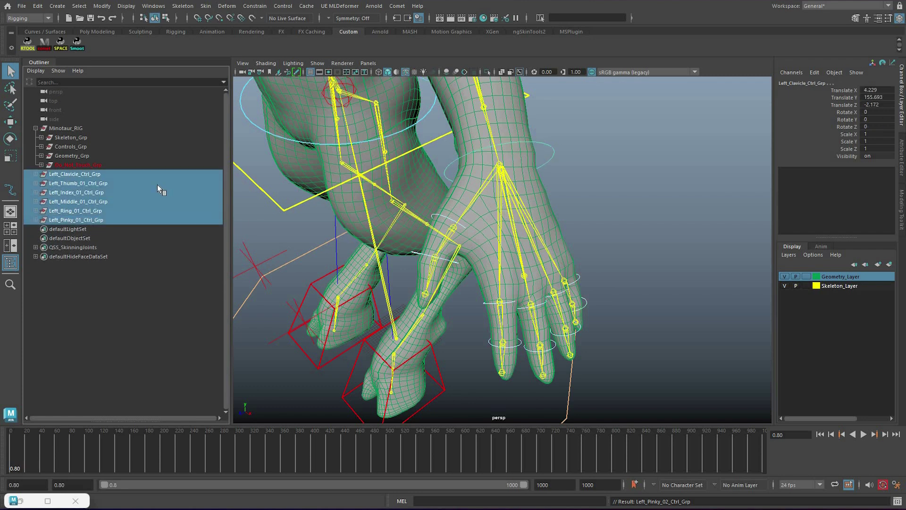
pyautogui.press('f')
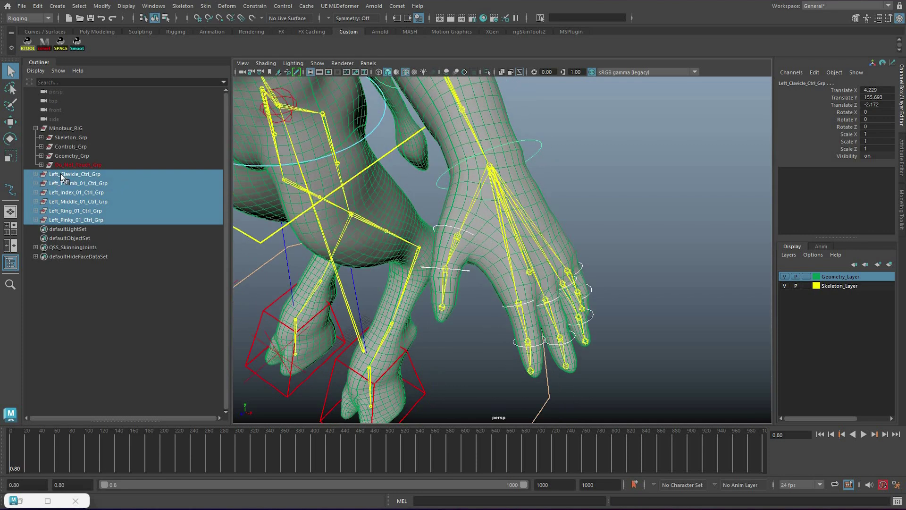
pyautogui.keyDown('ctrl'); pyautogui.click(536, 150); pyautogui.keyUp('ctrl')
pyautogui.keyDown('shift'); pyautogui.click(540, 145); pyautogui.keyUp('shift')
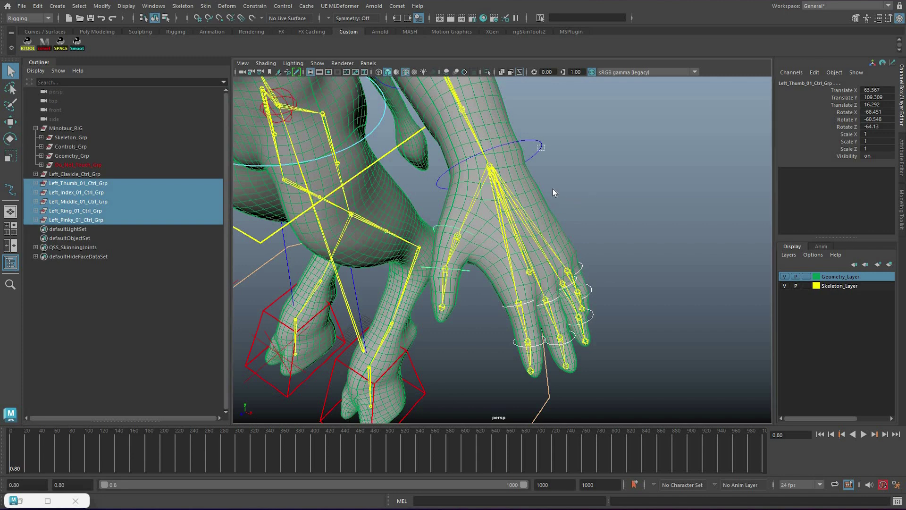
pyautogui.press('p')
pyautogui.click(590, 245)
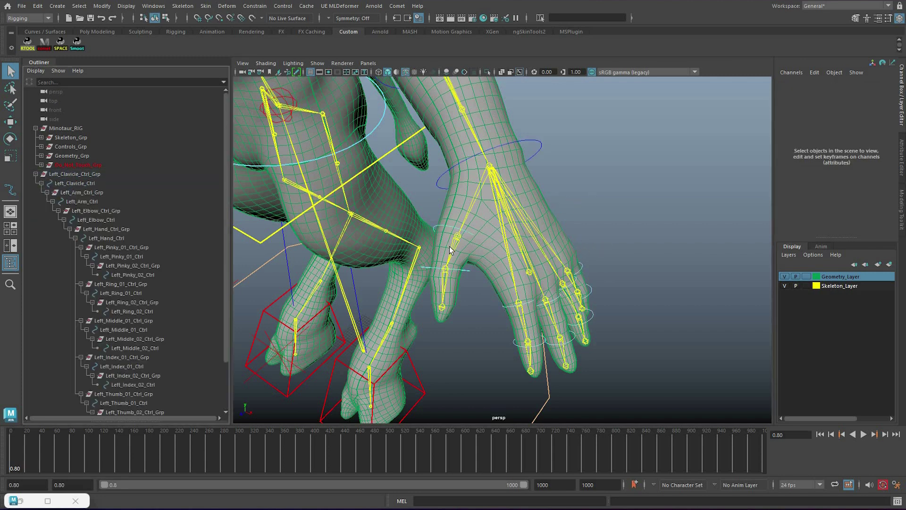
# Parent-constrain the left thumb's first and second joints to Left_Thumb_01_Ctrl and Left_Thumb_02_Ctrl.
pyautogui.keyDown('alt'); pyautogui.moveTo(450, 247); pyautogui.dragTo(463, 259); pyautogui.keyUp('alt')
pyautogui.scroll(3, 457, 257)
pyautogui.click(446, 232)
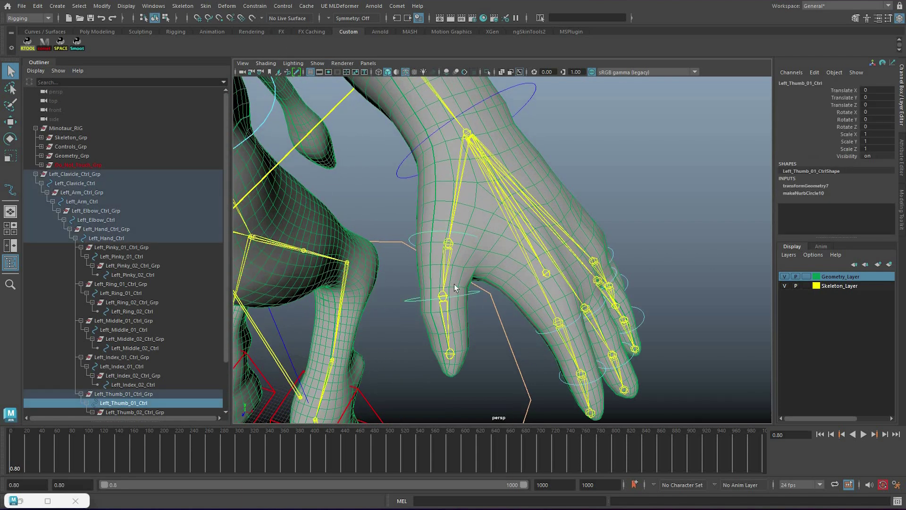
pyautogui.keyDown('shift'); pyautogui.click(468, 294); pyautogui.keyUp('shift')
pyautogui.press('Return')
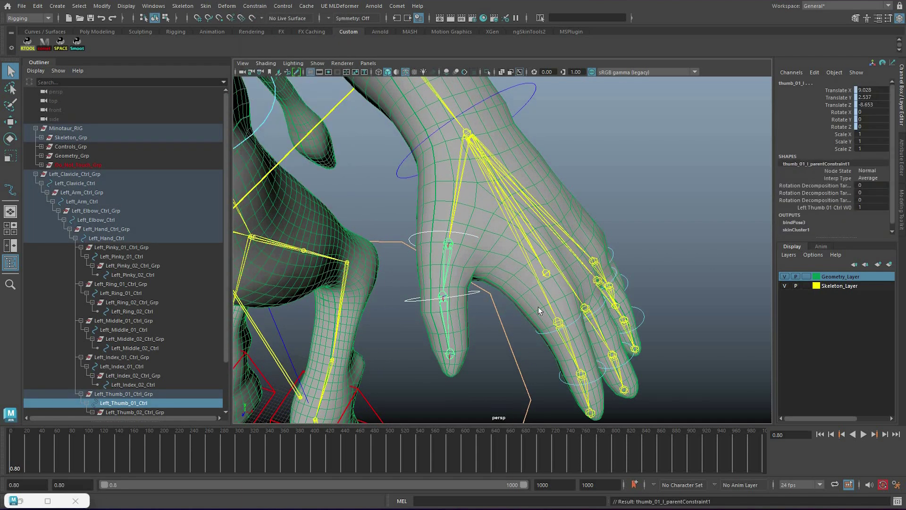
pyautogui.press('Down')
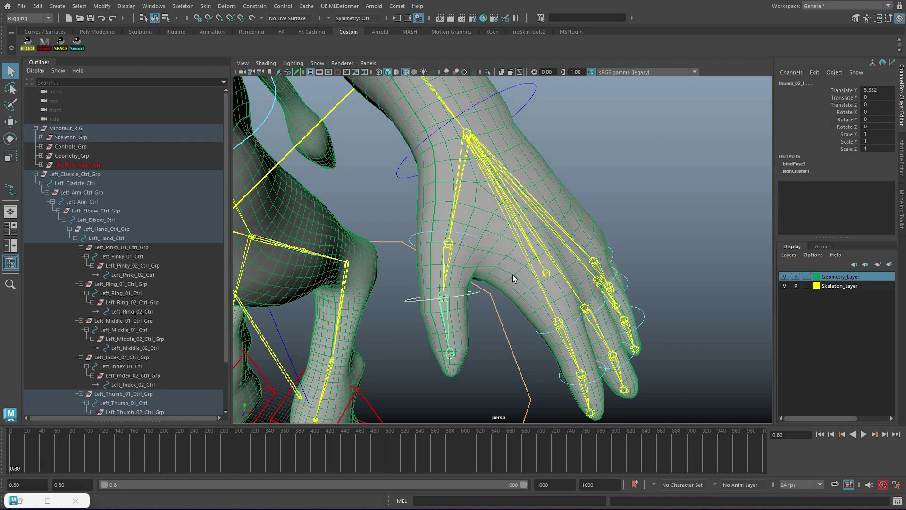
pyautogui.click(513, 275)
# Parent-constrain the left index finger's first and second joints to Left_Index_01_Ctrl and Left_Index_02_Ctrl.
pyautogui.keyDown('alt'); pyautogui.moveTo(510, 267); pyautogui.dragTo(508, 277); pyautogui.keyUp('alt')
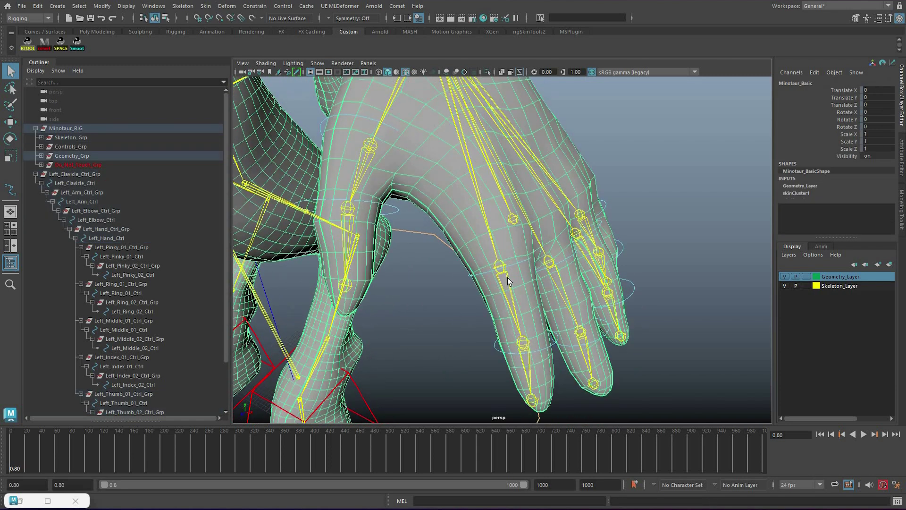
pyautogui.click(547, 347)
pyautogui.keyDown('shift'); pyautogui.click(525, 345); pyautogui.keyUp('shift')
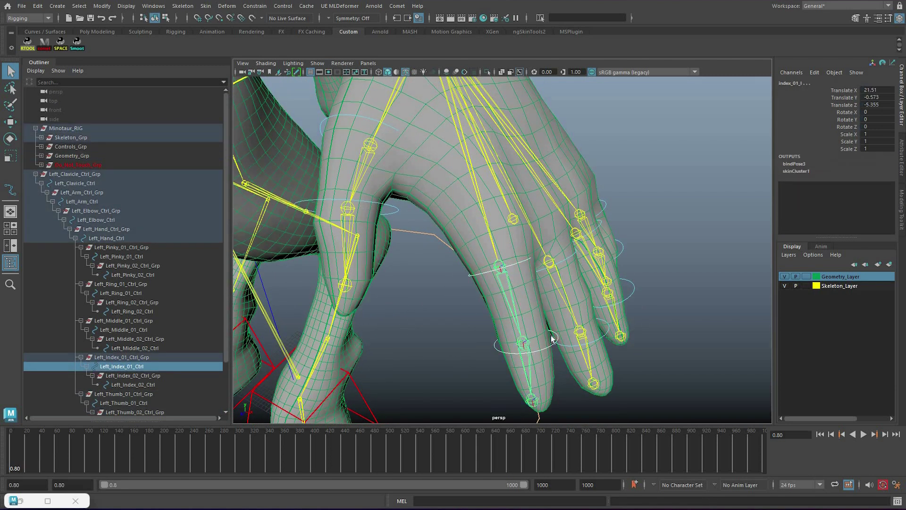
pyautogui.press('g')
pyautogui.click(558, 264)
pyautogui.keyDown('shift'); pyautogui.click(553, 275); pyautogui.keyUp('shift')
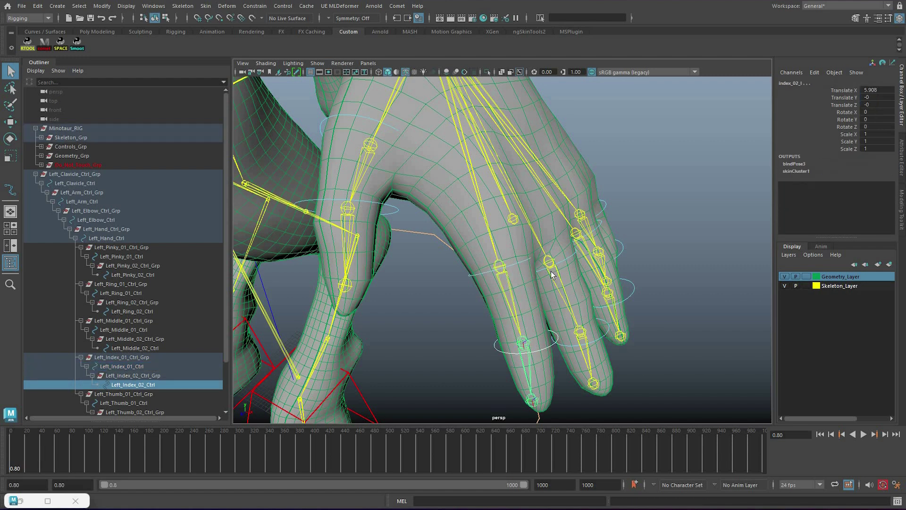
# Parent-constrain the left middle finger's first and second joints to Left_Middle_01_Ctrl and Left_Middle_02_Ctrl.
pyautogui.keyDown('alt'); pyautogui.moveTo(548, 276); pyautogui.dragTo(585, 342); pyautogui.keyUp('alt')
pyautogui.click(588, 345)
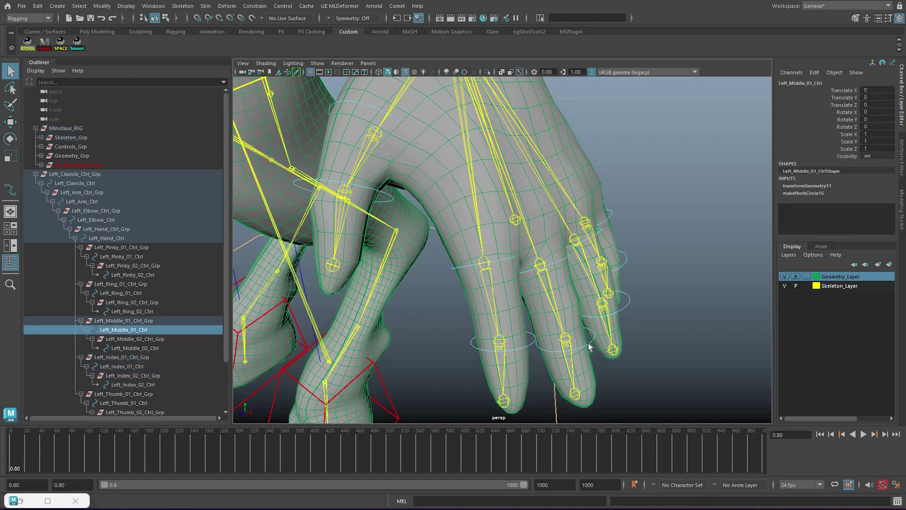
pyautogui.keyDown('shift'); pyautogui.click(566, 339); pyautogui.keyUp('shift')
pyautogui.press('g')
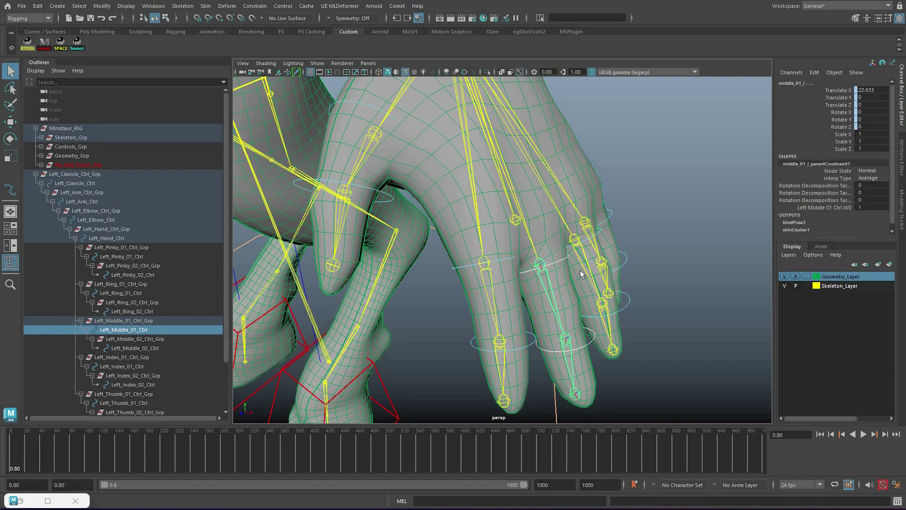
pyautogui.click(576, 250)
pyautogui.keyDown('shift'); pyautogui.click(567, 259); pyautogui.keyUp('shift')
pyautogui.press('g')
# Parent-constrain the left ring finger's first and second joints to Left_Ring_01_Ctrl and Left_Ring_02_Ctrl.
pyautogui.keyDown('alt'); pyautogui.moveTo(567, 260); pyautogui.dragTo(594, 312); pyautogui.keyUp('alt')
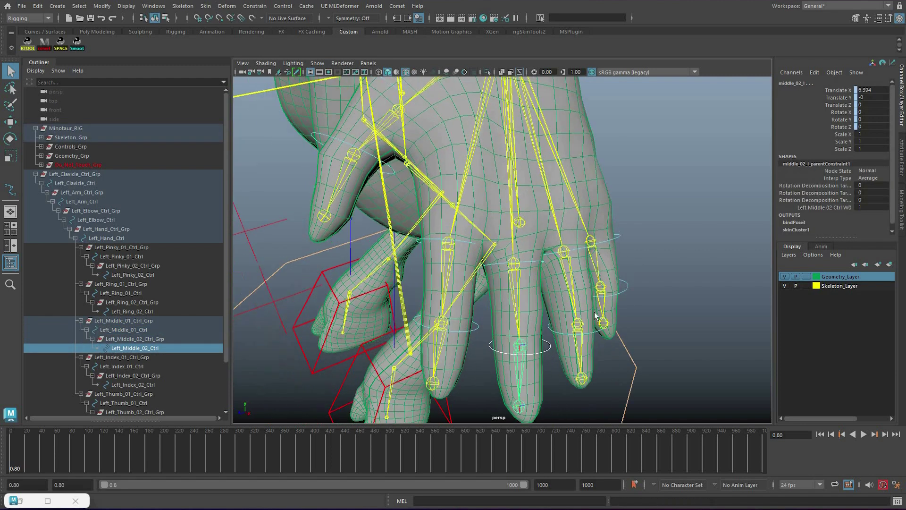
pyautogui.click(591, 332)
pyautogui.keyDown('shift'); pyautogui.click(580, 330); pyautogui.keyUp('shift')
pyautogui.press('g')
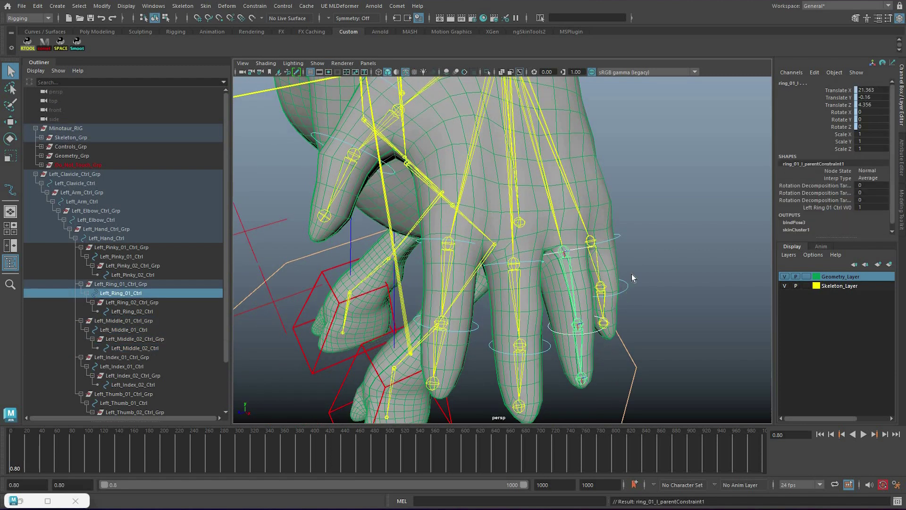
pyautogui.click(611, 257)
pyautogui.keyDown('shift'); pyautogui.click(602, 276); pyautogui.keyUp('shift')
pyautogui.press('g')
# Parent-constrain the left pinky's first and second joints to Left_Pinky_01_Ctrl and Left_Pinky_02_Ctrl.
pyautogui.keyDown('alt'); pyautogui.moveTo(596, 259); pyautogui.dragTo(595, 252); pyautogui.keyUp('alt')
pyautogui.click(602, 255)
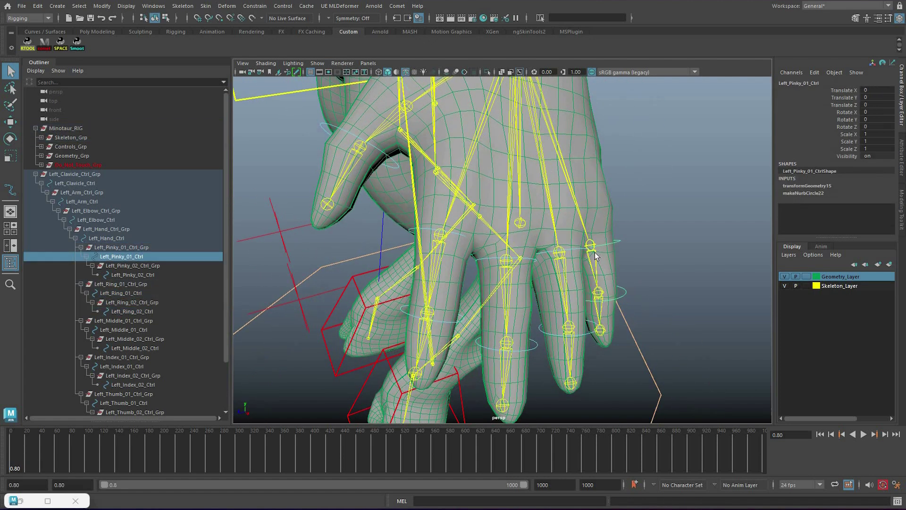
pyautogui.keyDown('shift'); pyautogui.click(595, 252); pyautogui.keyUp('shift')
pyautogui.keyDown('ctrl'); pyautogui.click(605, 296); pyautogui.keyUp('ctrl')
pyautogui.keyDown('shift'); pyautogui.click(600, 295); pyautogui.keyUp('shift')
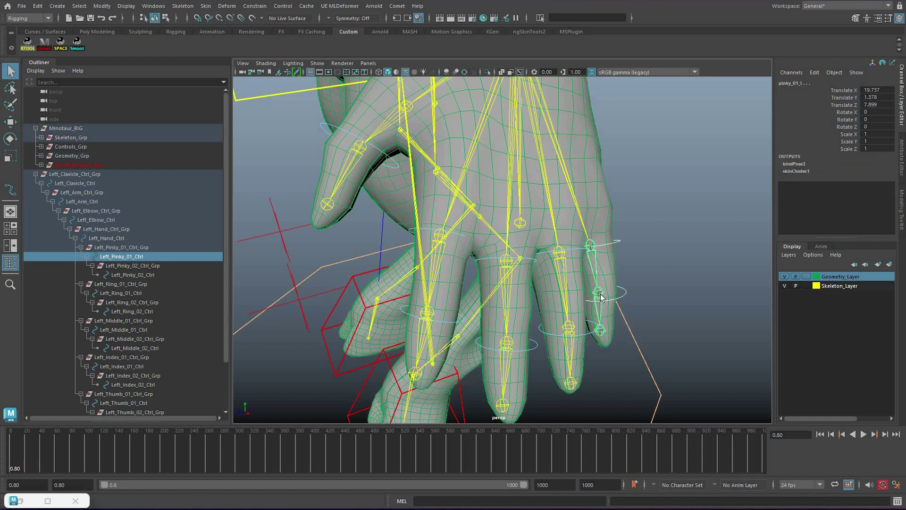
pyautogui.press('g')
pyautogui.click(625, 292)
pyautogui.keyDown('shift'); pyautogui.click(600, 294); pyautogui.keyUp('shift')
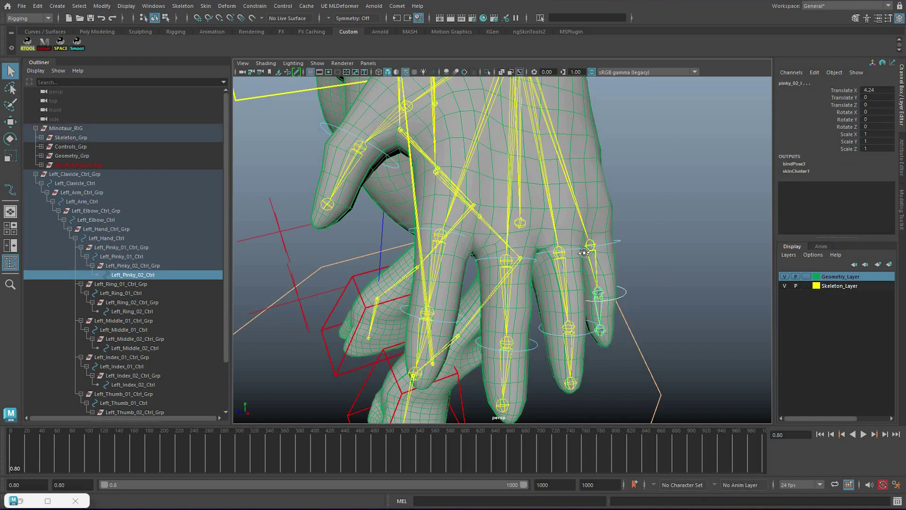
pyautogui.press('g')
# Try out the left hand control and undo the trial change.
pyautogui.scroll(-7, 523, 218)
pyautogui.keyDown('alt'); pyautogui.moveTo(579, 221); pyautogui.dragTo(570, 267); pyautogui.keyUp('alt')
pyautogui.click(501, 227)
pyautogui.hotkey('ctrl', 'z')
pyautogui.press('q')
pyautogui.moveTo(511, 161)
pyautogui.keyDown('alt'); pyautogui.mouseDown()
pyautogui.moveTo(509, 180)
pyautogui.moveTo(502, 160)
pyautogui.mouseUp(); pyautogui.keyUp('alt')
# Duplicate the complete left arm control hierarchy, Left_Clavicle_Ctrl_Grp.
pyautogui.click(81, 182)
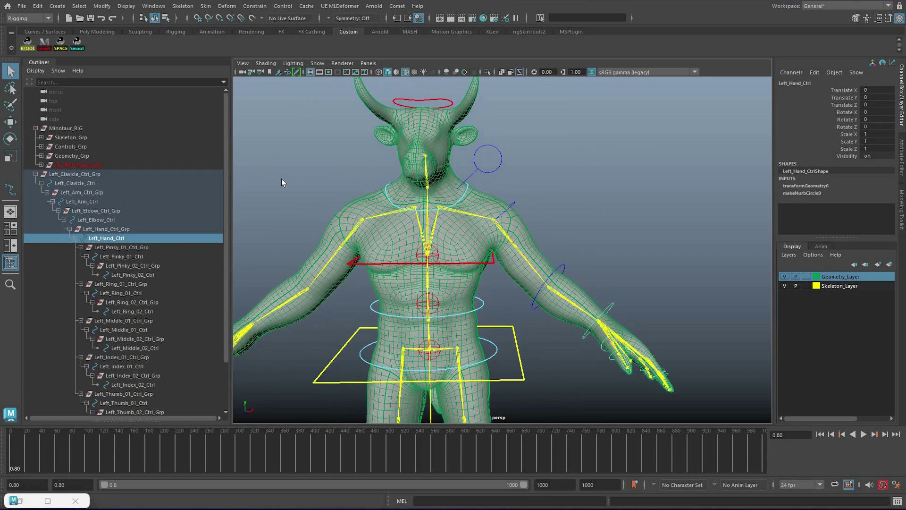
pyautogui.click(38, 174)
pyautogui.keyDown('alt'); pyautogui.moveTo(340, 213); pyautogui.dragTo(375, 200, button='middle'); pyautogui.keyUp('alt')
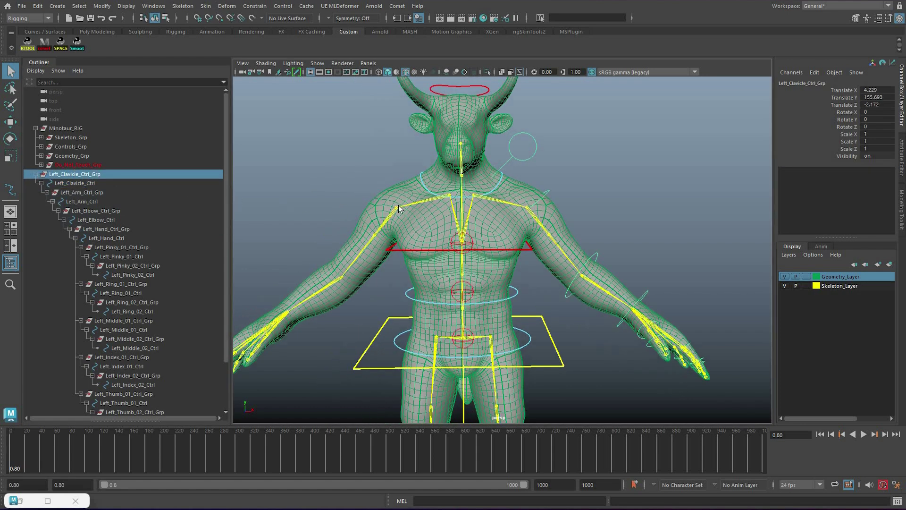
pyautogui.press('Left')
pyautogui.press('Up')
pyautogui.press('Down')
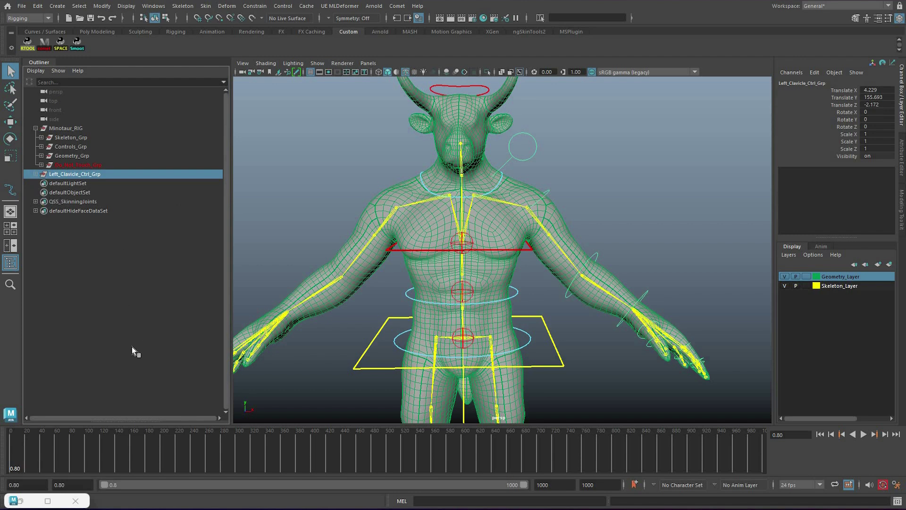
pyautogui.hotkey('ctrl', 'd')
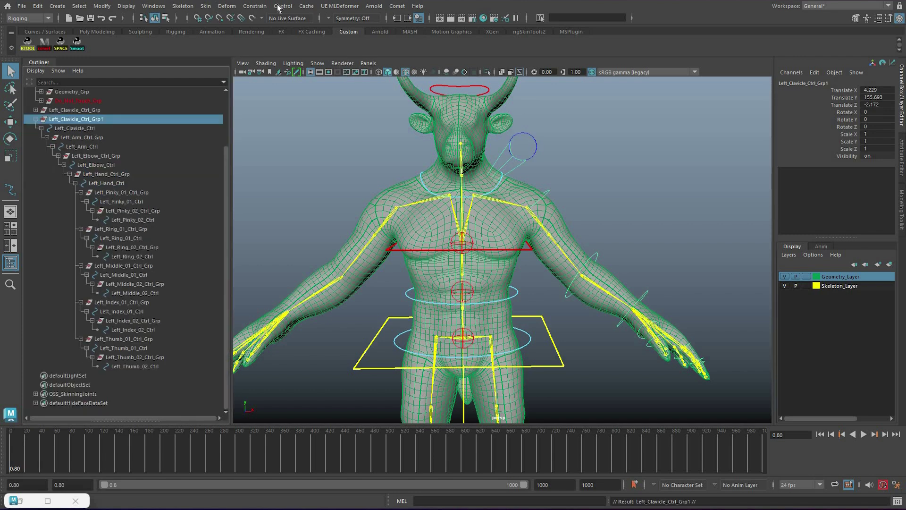
# Replace Left with Right in all names of the duplicated hierarchy using cometRename, and name its top group Right_Clavicle_Ctrl_Grp.
pyautogui.hotkey('ctrl', 'shift', 'h')
pyautogui.click(398, 6)
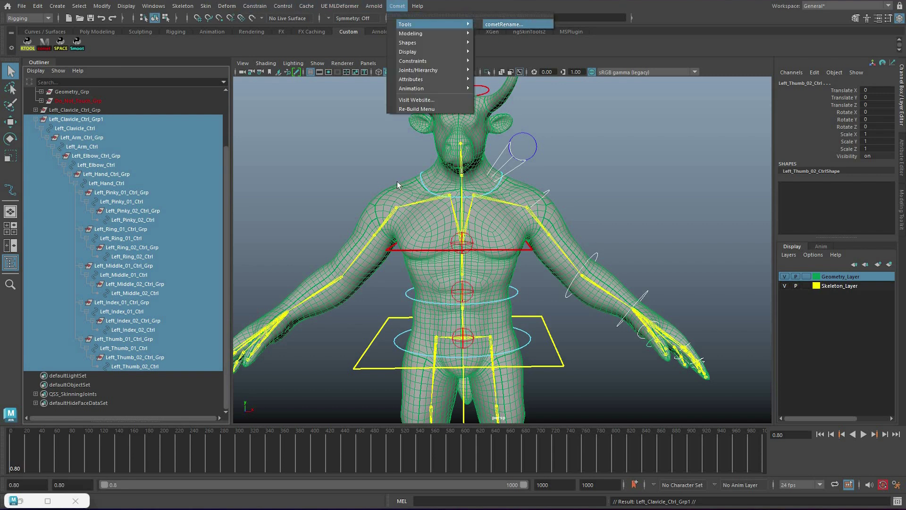
pyautogui.write('Left')
pyautogui.press('Tab')
pyautogui.write('Righ')
pyautogui.click(374, 210)
pyautogui.click(435, 168)
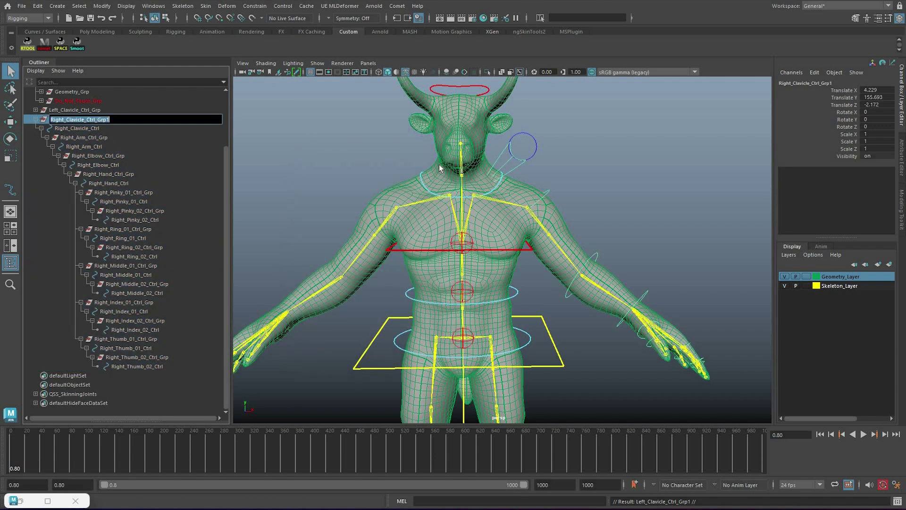
pyautogui.press('Return')
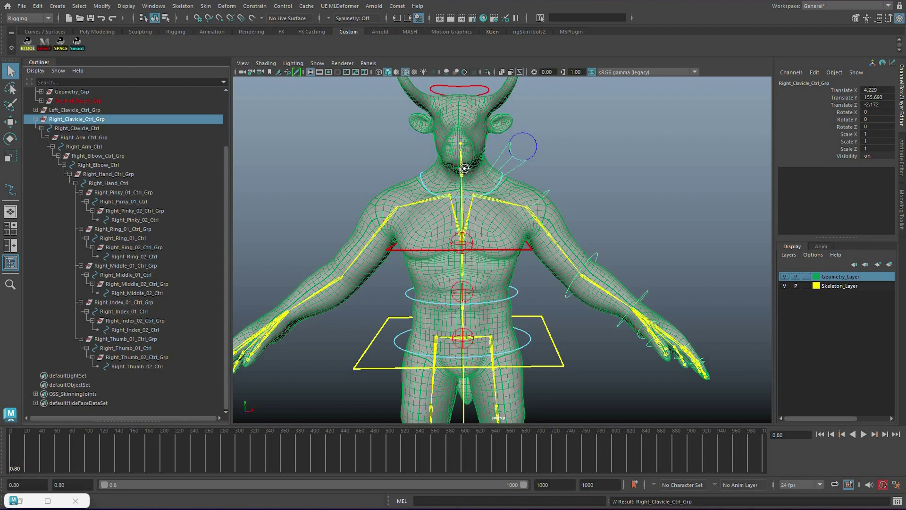
# Undo the right-side renames and the first copy, and duplicate the Left_Clavicle_Ctrl_Grp hierarchy afresh.
pyautogui.keyDown('alt'); pyautogui.moveTo(433, 169); pyautogui.dragTo(517, 145); pyautogui.keyUp('alt')
pyautogui.scroll(4, 433, 168)
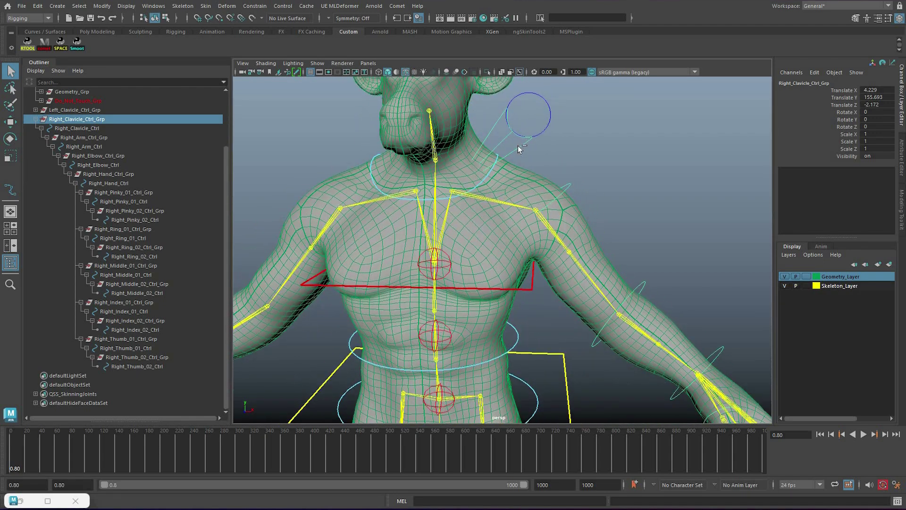
pyautogui.hotkey('ctrl', 'z')
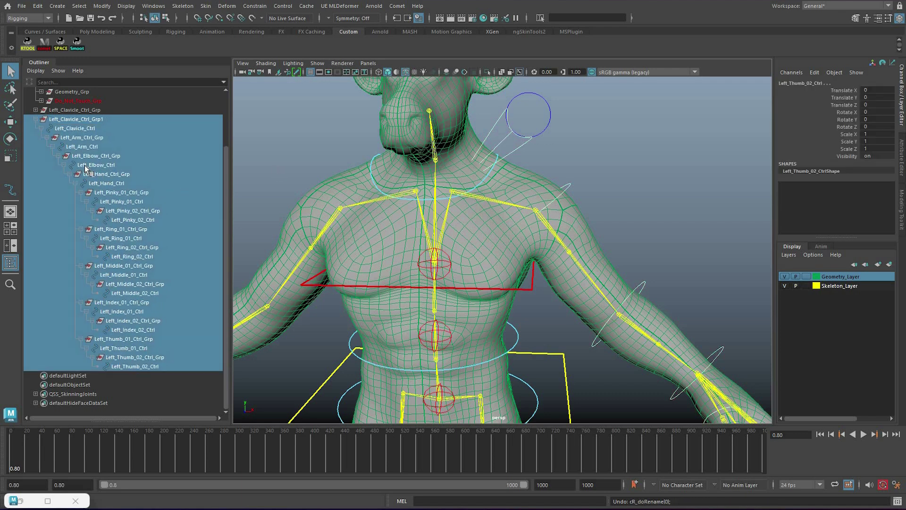
pyautogui.hotkey('ctrl', 'z')
pyautogui.hotkey('ctrl', 'z')
pyautogui.hotkey('ctrl', 'd')
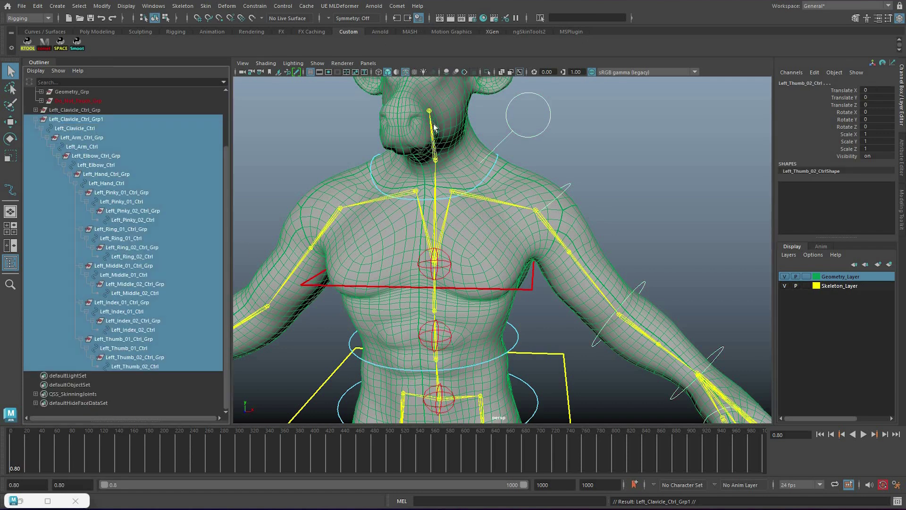
# Replace Left with Right in all names of the Left_Clavicle_Ctrl_Grp1 hierarchy using cometRename.
pyautogui.click(397, 6)
pyautogui.moveTo(411, 24)
pyautogui.click(505, 23)
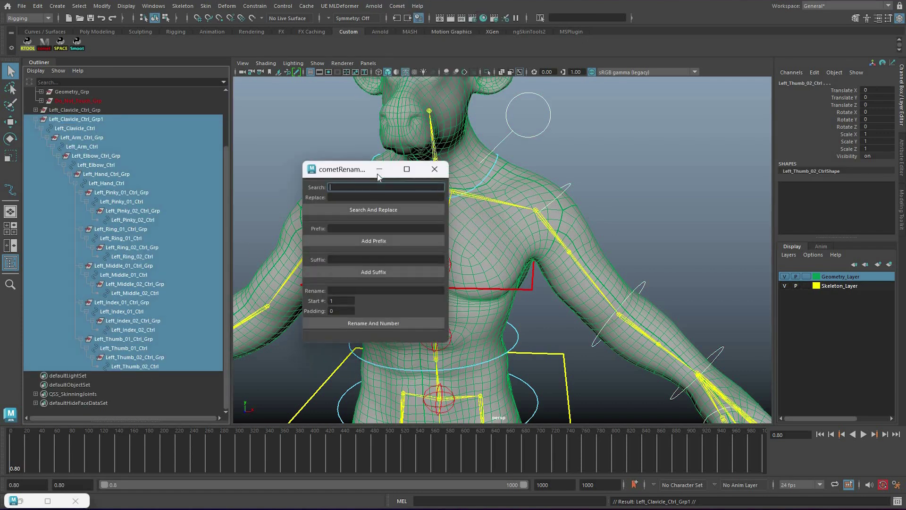
pyautogui.write('Left')
pyautogui.press('Tab')
pyautogui.write('Right')
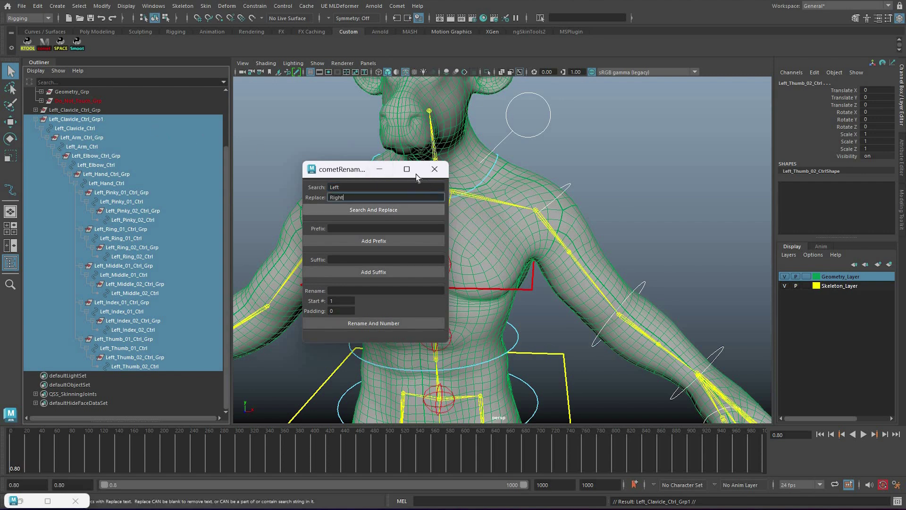
pyautogui.press('Return')
pyautogui.click(434, 169)
# Snap the Right_Clavicle_Ctrl_Grp1 group onto the right clavicle joint.
pyautogui.press('Up')
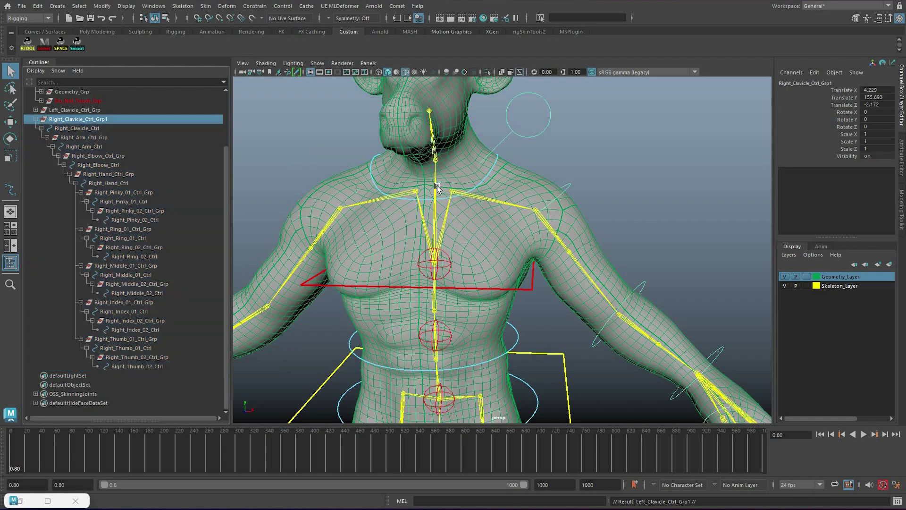
pyautogui.keyDown('alt'); pyautogui.moveTo(443, 185); pyautogui.dragTo(432, 188); pyautogui.keyUp('alt')
pyautogui.scroll(4, 434, 191)
pyautogui.press('w')
pyautogui.press('v')
pyautogui.moveTo(433, 190); pyautogui.dragTo(426, 219, button='middle')
pyautogui.scroll(8, 531, 231)
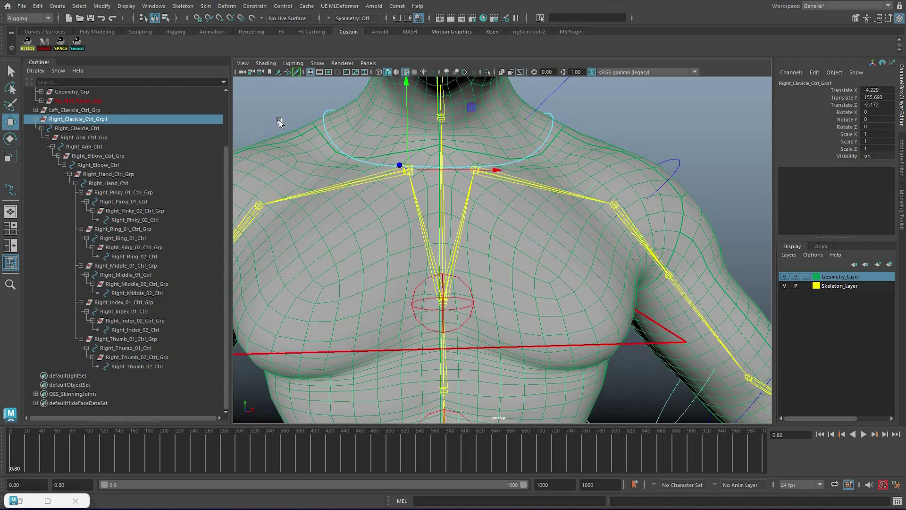
# Mirror Right_Clavicle_Ctrl_Grp1 to the right arm by setting its Scale X to -1, and deselect it.
pyautogui.press('a')
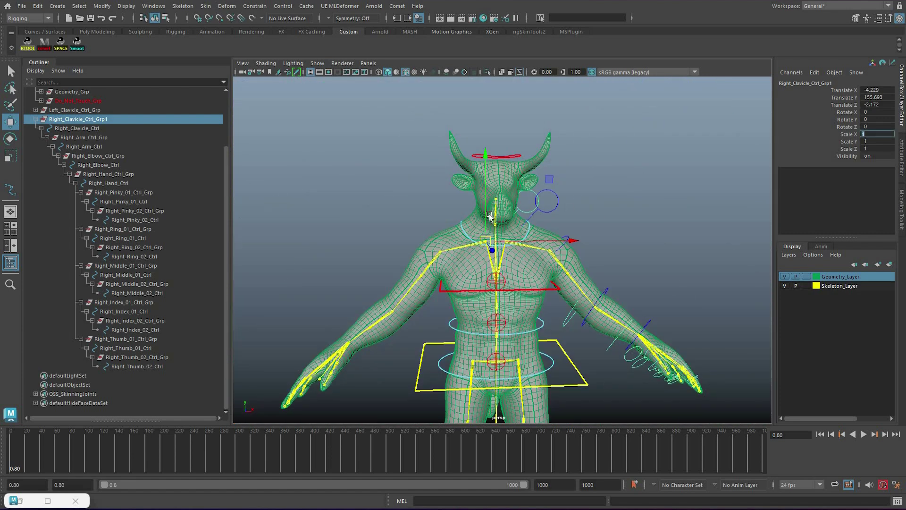
pyautogui.write('-1')
pyautogui.press('Return')
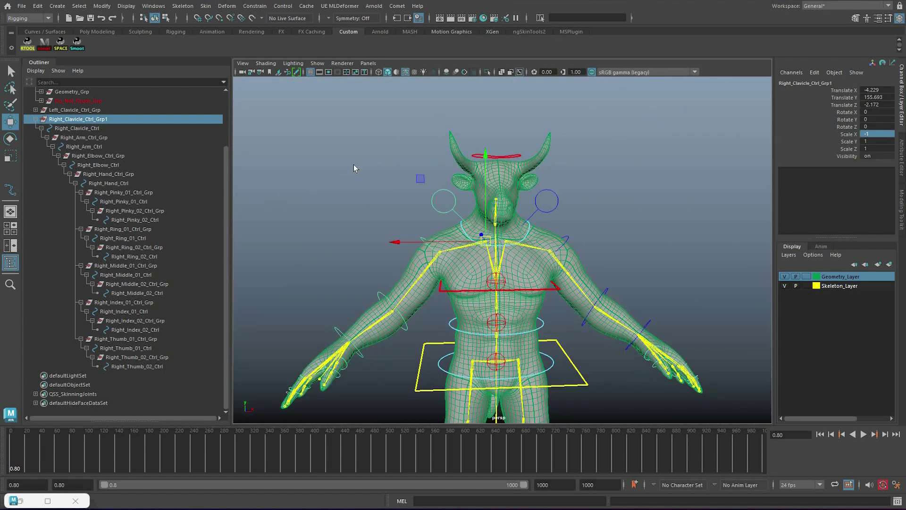
pyautogui.press('q')
pyautogui.click(447, 179)
# Parent-constrain the clavicle_r joint to Right_Clavicle_Ctrl.
pyautogui.scroll(3, 439, 179)
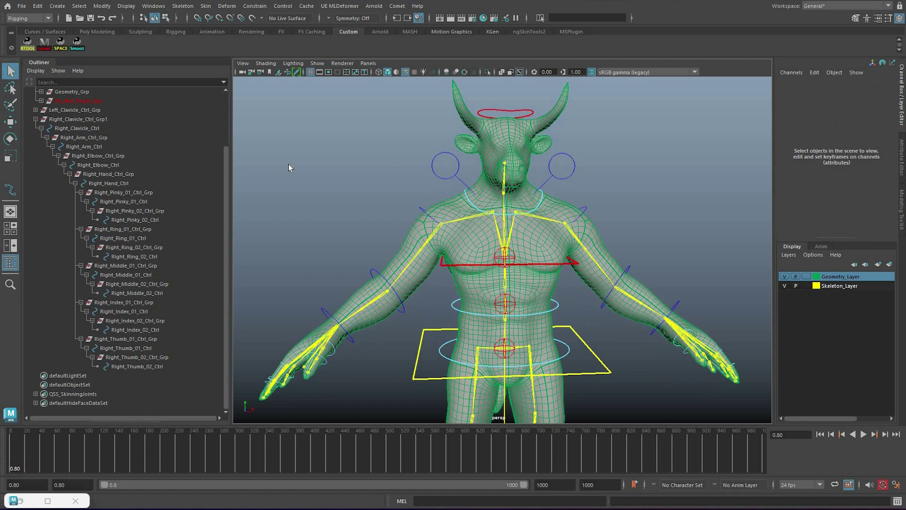
pyautogui.click(493, 218)
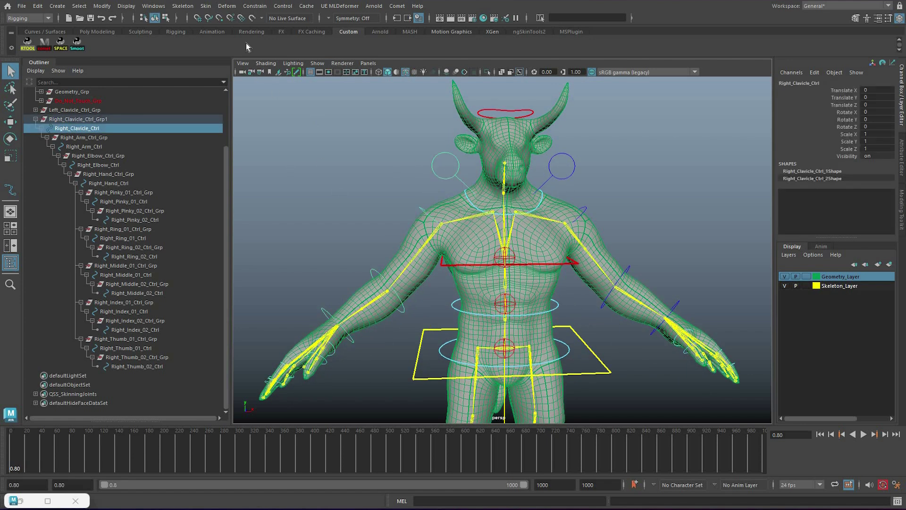
pyautogui.keyDown('shift'); pyautogui.click(467, 218); pyautogui.keyUp('shift')
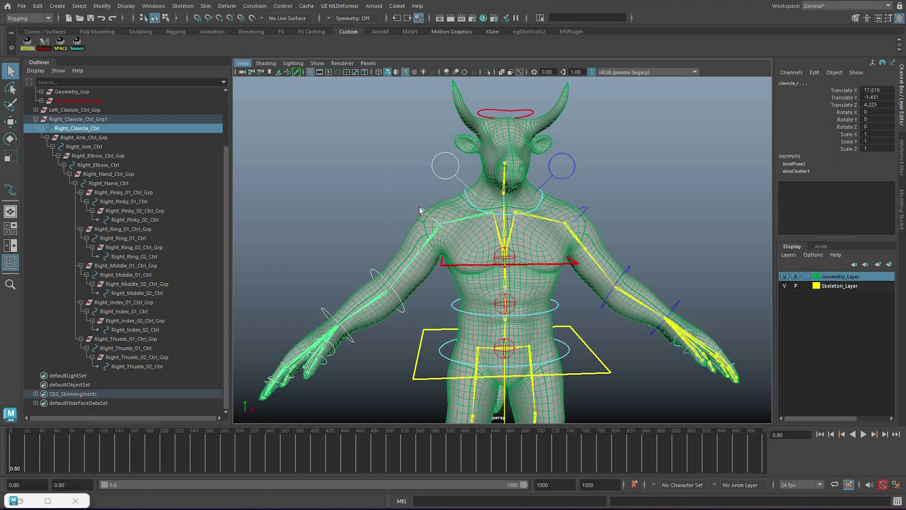
pyautogui.click(254, 6)
pyautogui.click(265, 30)
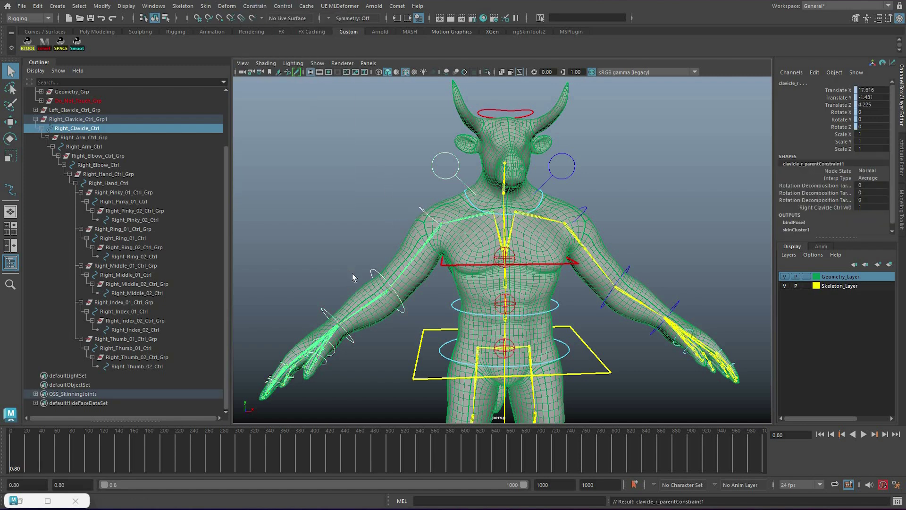
# Parent-constrain upperarm_r to Right_Arm_Ctrl and lowerarm_r to Right_Elbow_Ctrl.
pyautogui.click(422, 209)
pyautogui.keyDown('shift'); pyautogui.click(378, 302); pyautogui.keyUp('shift')
pyautogui.press('g')
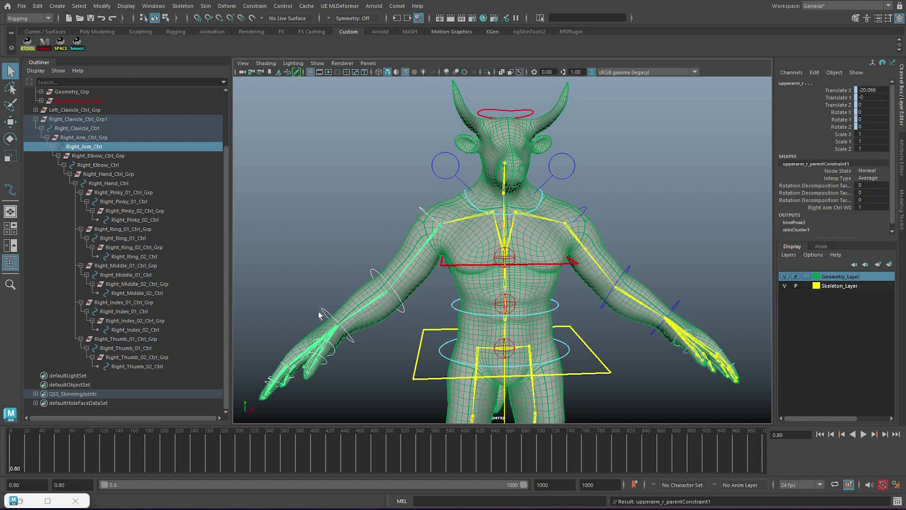
pyautogui.click(372, 270)
pyautogui.keyDown('shift'); pyautogui.click(362, 309); pyautogui.keyUp('shift')
pyautogui.press('g')
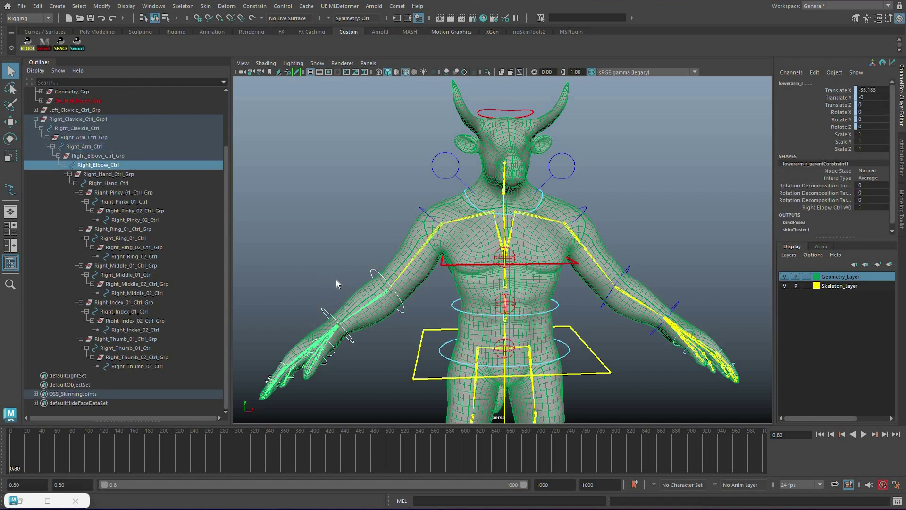
# Parent-constrain the hand_r joint to Right_Hand_Ctrl.
pyautogui.click(323, 309)
pyautogui.scroll(3, 349, 258)
pyautogui.keyDown('alt'); pyautogui.moveTo(350, 259); pyautogui.dragTo(369, 231); pyautogui.keyUp('alt')
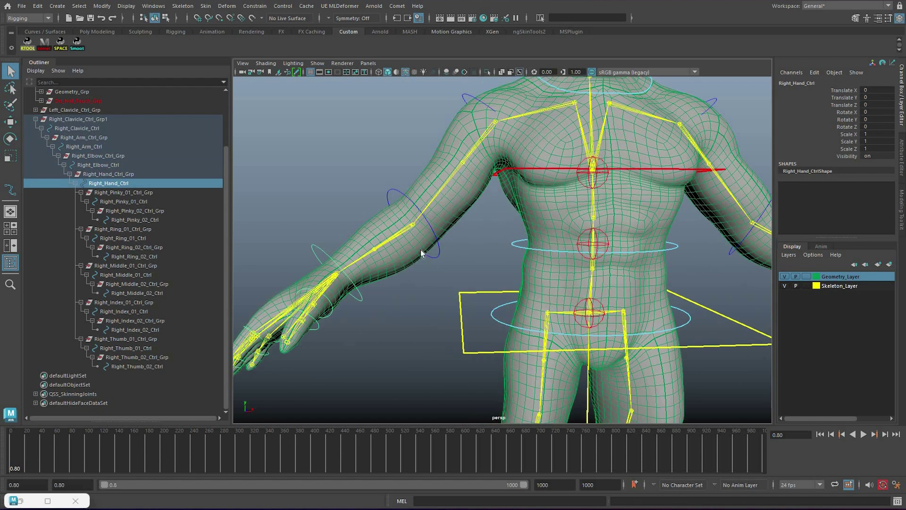
pyautogui.keyDown('shift'); pyautogui.click(333, 277); pyautogui.keyUp('shift')
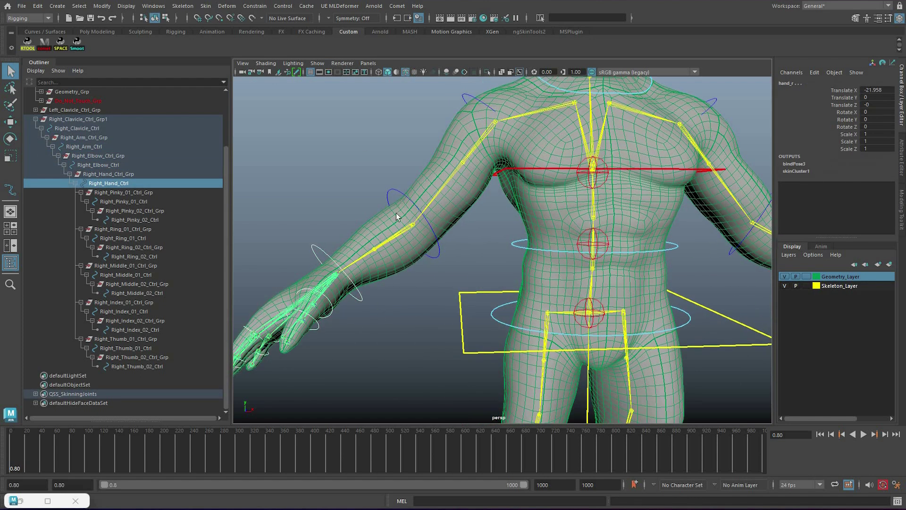
pyautogui.press('g')
# Parent-constrain the two right thumb joints to Right_Thumb_01_Ctrl and Right_Thumb_02_Ctrl.
pyautogui.keyDown('alt'); pyautogui.moveTo(360, 229); pyautogui.dragTo(396, 257); pyautogui.keyUp('alt')
pyautogui.click(378, 262)
pyautogui.press('g')
pyautogui.click(399, 256)
pyautogui.keyDown('shift'); pyautogui.click(379, 269); pyautogui.keyUp('shift')
pyautogui.press('g')
# Parent-constrain index_01_r and index_02_r to Right_Index_01_Ctrl and Right_Index_02_Ctrl.
pyautogui.keyDown('alt'); pyautogui.moveTo(355, 277); pyautogui.dragTo(401, 248, button='middle'); pyautogui.keyUp('alt')
pyautogui.scroll(-2, 400, 248)
pyautogui.scroll(2, 400, 246)
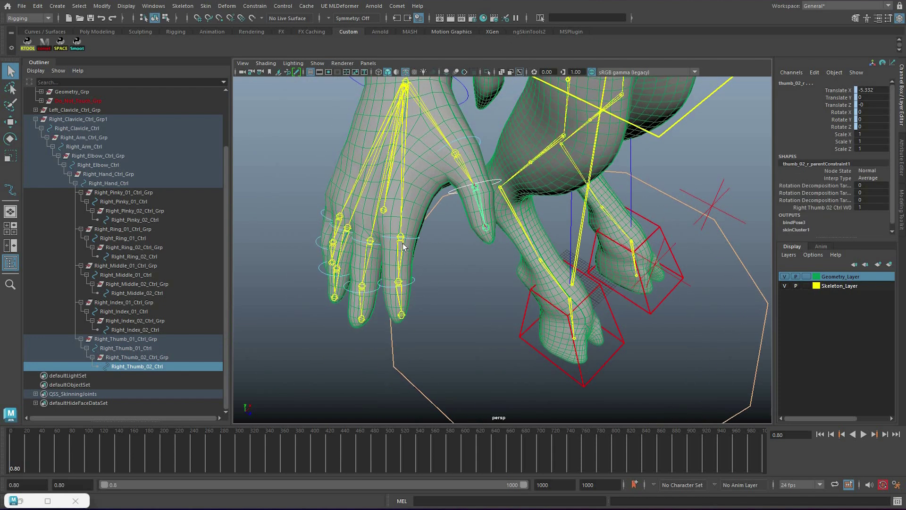
pyautogui.click(402, 241)
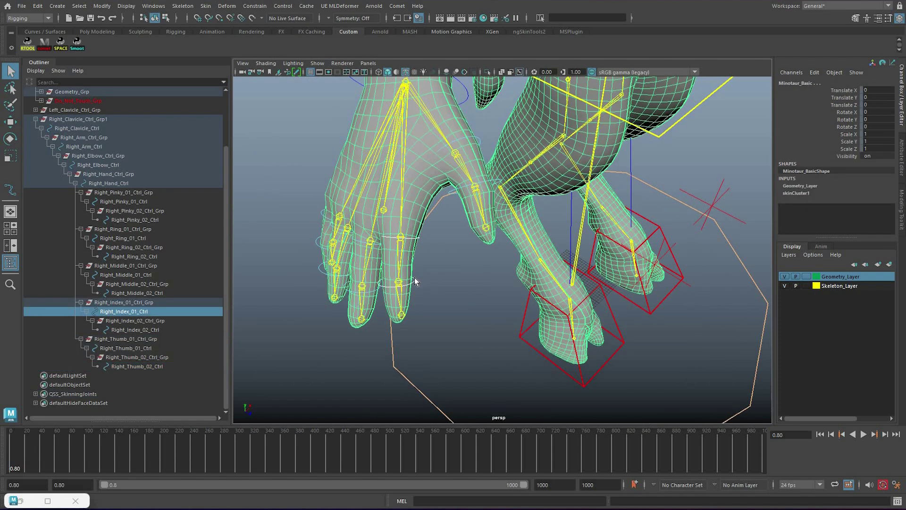
pyautogui.keyDown('shift'); pyautogui.click(398, 284); pyautogui.keyUp('shift')
pyautogui.press('g')
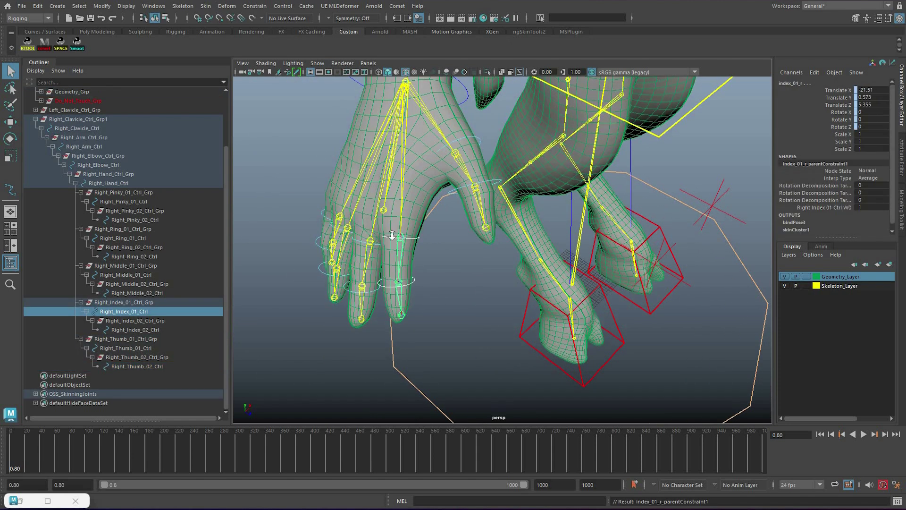
pyautogui.click(381, 282)
pyautogui.keyDown('shift'); pyautogui.click(399, 282); pyautogui.keyUp('shift')
pyautogui.press('g')
# Parent-constrain middle_01_r and middle_02_r to Right_Middle_01_Ctrl and Right_Middle_02_Ctrl.
pyautogui.scroll(3, 390, 254)
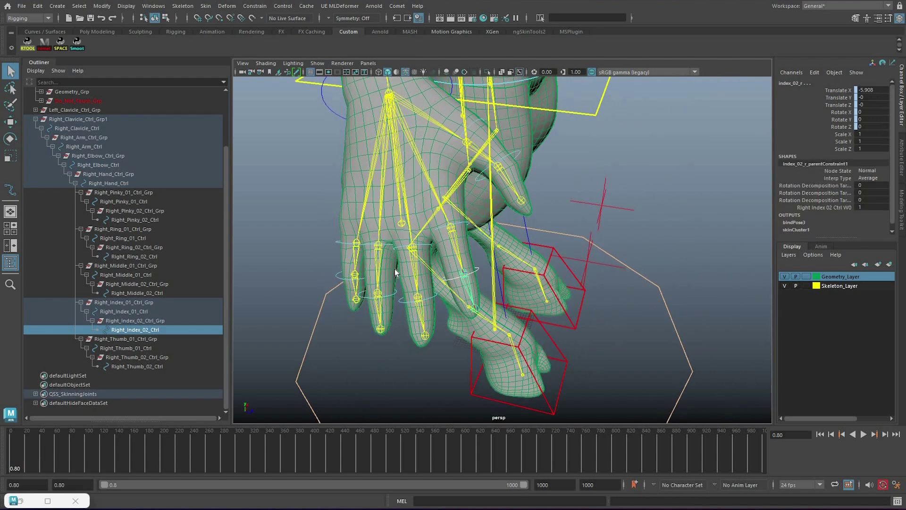
pyautogui.click(382, 316)
pyautogui.keyDown('shift'); pyautogui.click(396, 312); pyautogui.keyUp('shift')
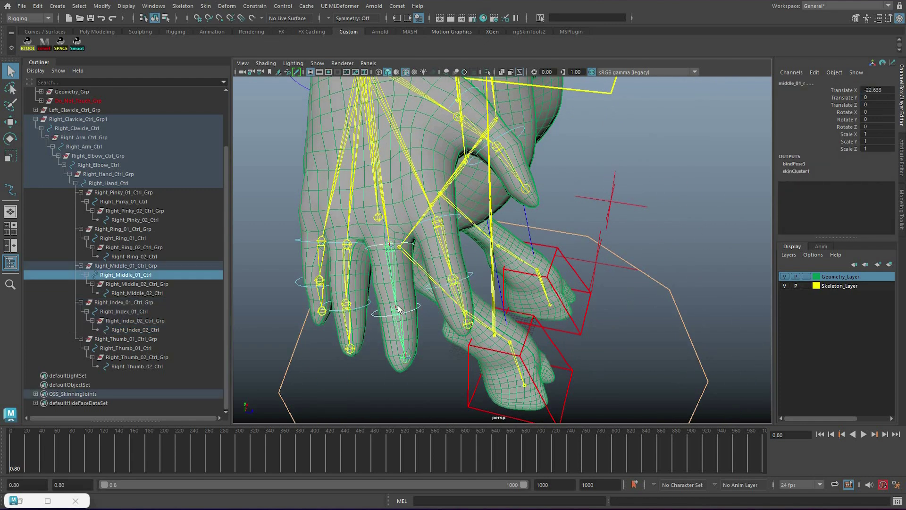
pyautogui.press('g')
pyautogui.click(354, 245)
pyautogui.keyDown('shift'); pyautogui.click(360, 246); pyautogui.keyUp('shift')
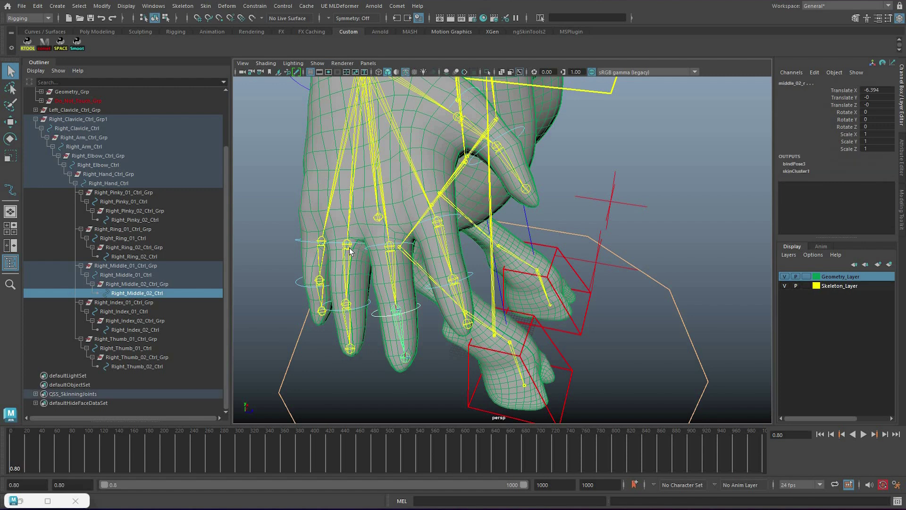
pyautogui.press('g')
# Parent-constrain the right ring finger joints to Right_Ring_01_Ctrl and Right_Ring_02_Ctrl.
pyautogui.click(345, 308)
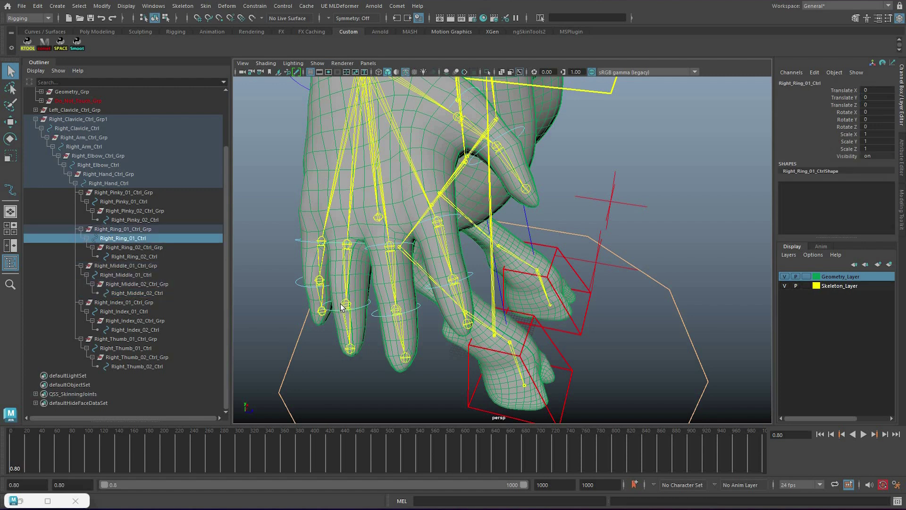
pyautogui.keyDown('shift'); pyautogui.click(347, 245); pyautogui.keyUp('shift')
pyautogui.press('g')
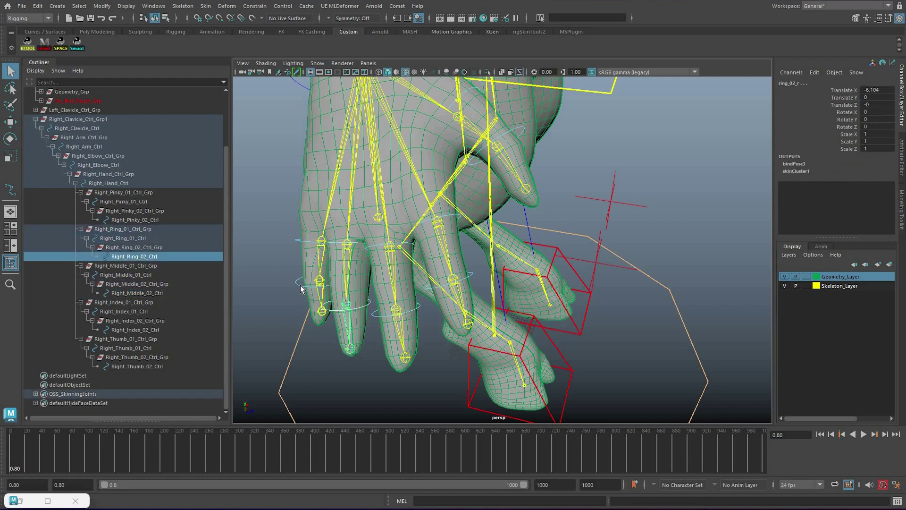
# Parent-constrain pinky_01_r and pinky_02_r to Right_Pinky_01_Ctrl and Right_Pinky_02_Ctrl.
pyautogui.click(338, 280)
pyautogui.keyDown('shift'); pyautogui.click(322, 241); pyautogui.keyUp('shift')
pyautogui.press('g')
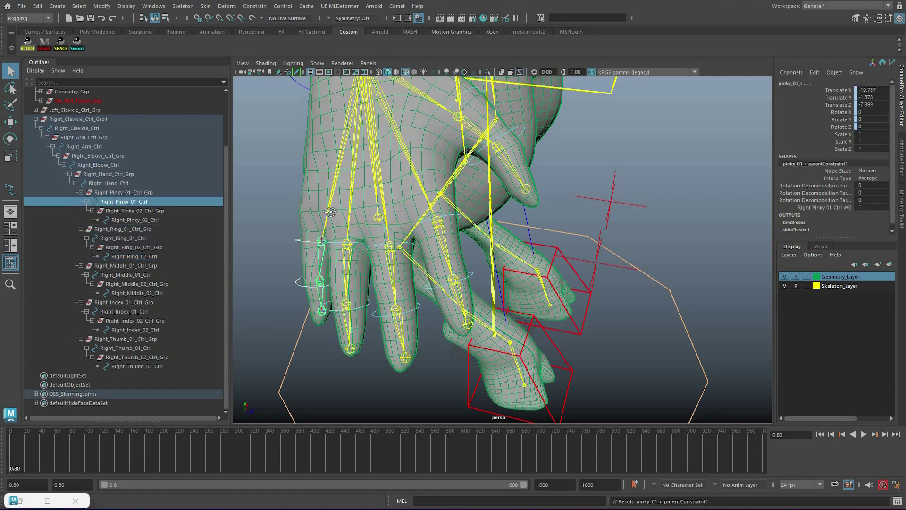
pyautogui.click(327, 284)
pyautogui.keyDown('shift'); pyautogui.click(320, 281); pyautogui.keyUp('shift')
pyautogui.press('g')
# Try rotating the left and right clavicle controls together and undo the trial rotation.
pyautogui.keyDown('alt'); pyautogui.moveTo(375, 206); pyautogui.dragTo(538, 143); pyautogui.keyUp('alt')
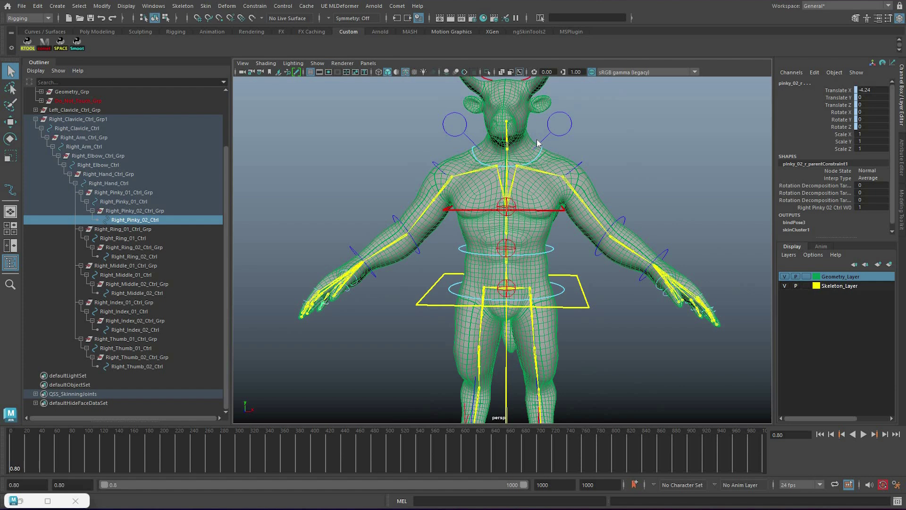
pyautogui.click(509, 139)
pyautogui.click(566, 119)
pyautogui.press('e')
pyautogui.rightClick(554, 114)
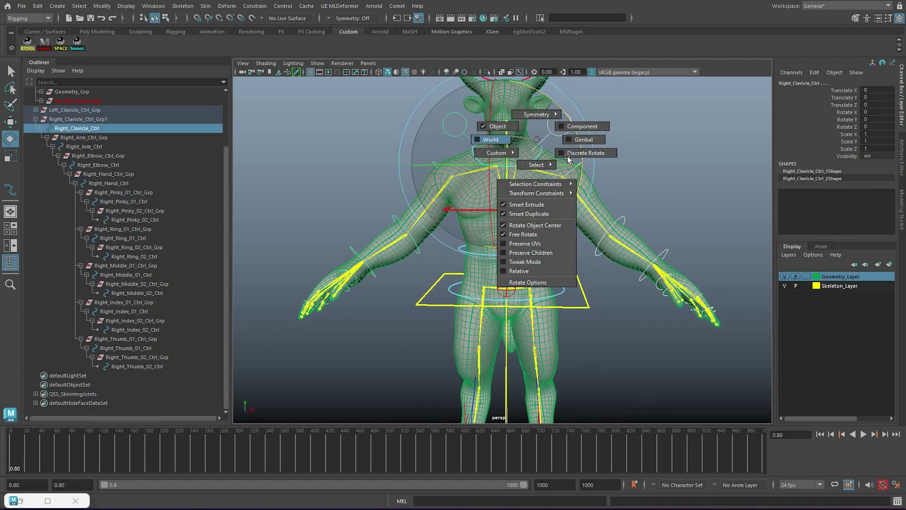
pyautogui.moveTo(574, 164); pyautogui.dragTo(568, 118)
pyautogui.hotkey('ctrl', 'z')
pyautogui.press('q')
# Try rotating Left_Arm_Ctrl and Right_Arm_Ctrl together and undo the trial rotation.
pyautogui.click(578, 166)
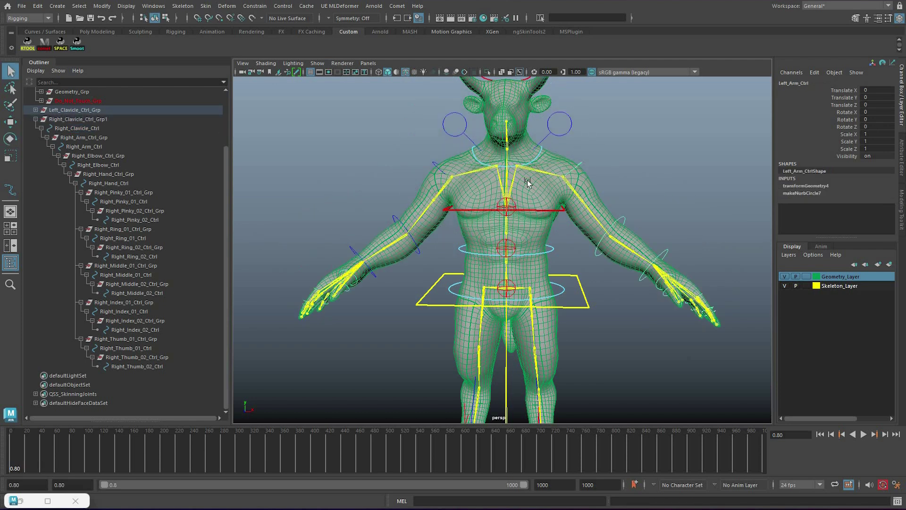
pyautogui.keyDown('shift'); pyautogui.click(438, 167); pyautogui.keyUp('shift')
pyautogui.press('e')
pyautogui.moveTo(536, 188); pyautogui.dragTo(538, 212)
pyautogui.hotkey('ctrl', 'z')
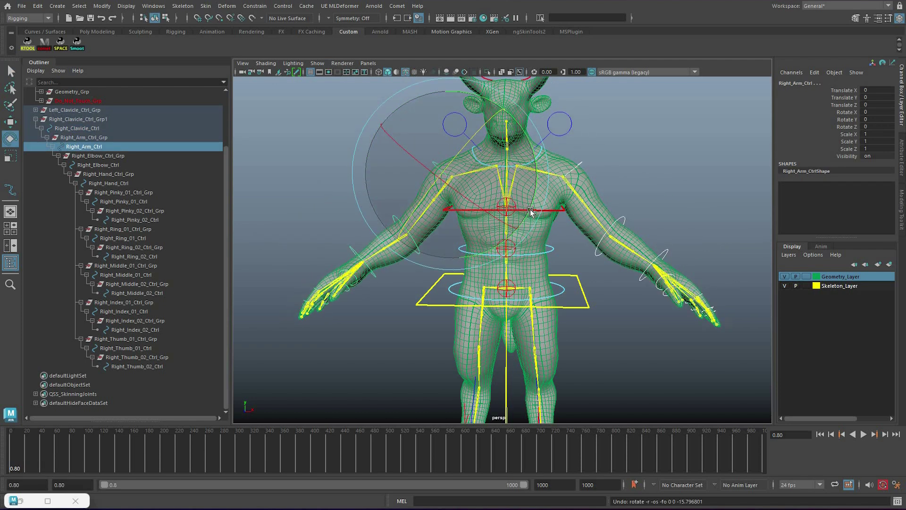
pyautogui.press('q')
# Try moving Chest_Ctrl and undo the trial move.
pyautogui.click(538, 209)
pyautogui.press('w')
pyautogui.moveTo(507, 206); pyautogui.dragTo(530, 170)
pyautogui.hotkey('ctrl', 'z')
pyautogui.press('q')
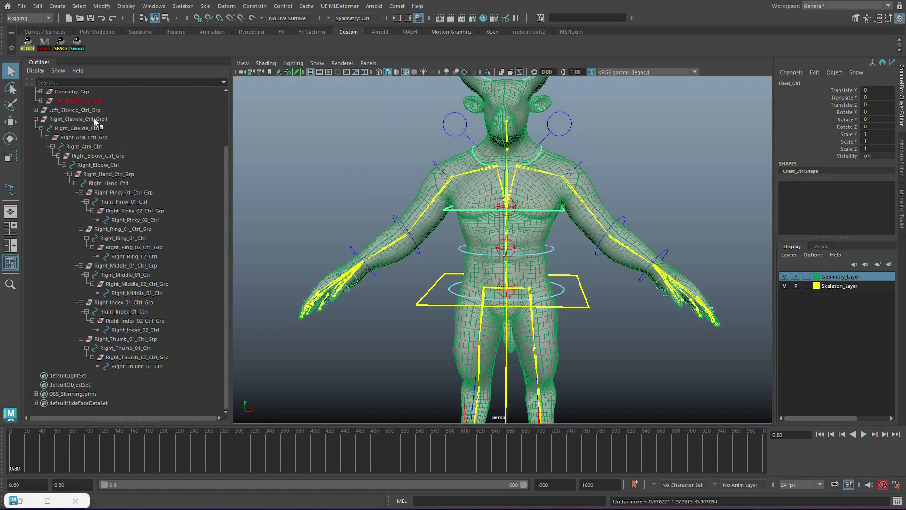
# Rename Right_Clavicle_Ctrl_Grp1 as Right_Clavicle_Ctrl_Grp.
pyautogui.click(89, 128)
pyautogui.doubleClick(98, 117)
pyautogui.click(104, 120)
pyautogui.press('BackSpace')
pyautogui.press('Return')
# Select Left_Clavicle_Ctrl_Grp and Right_Clavicle_Ctrl_Grp, and add Chest_Ctrl as the last object of the selection.
pyautogui.press('Up')
pyautogui.hotkey('shift', 'Down')
pyautogui.click(451, 213)
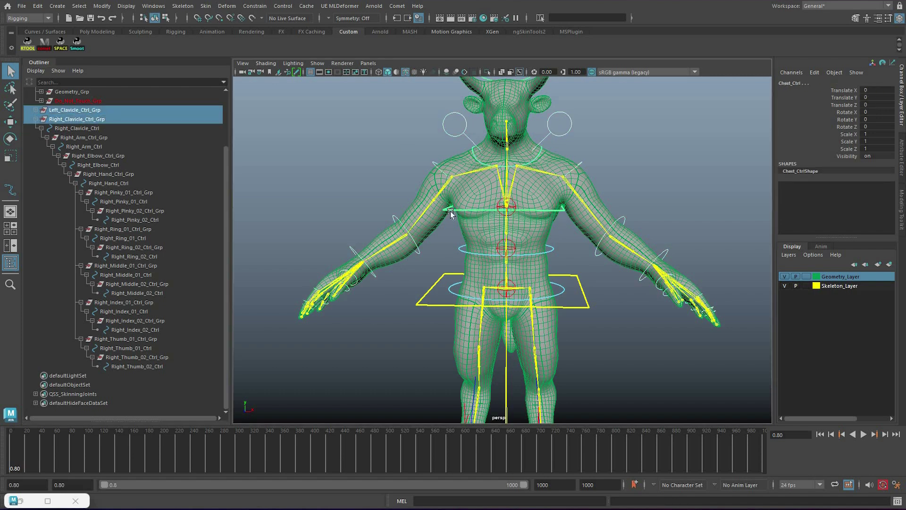
# Try out rotating and moving Chest_Ctrl, undoing each trial change.
pyautogui.press('e')
pyautogui.moveTo(479, 211); pyautogui.dragTo(559, 203)
pyautogui.hotkey('ctrl', 'z')
pyautogui.press('w')
pyautogui.moveTo(603, 180); pyautogui.dragTo(578, 163, button='middle')
pyautogui.hotkey('ctrl', 'z')
# Try rotating the left arm and left hand controls, undoing each trial rotation.
pyautogui.press('q')
pyautogui.click(579, 165)
pyautogui.press('e')
pyautogui.moveTo(654, 247); pyautogui.dragTo(577, 261, button='middle')
pyautogui.hotkey('ctrl', 'z')
pyautogui.press('q')
pyautogui.click(664, 255)
pyautogui.press('e')
pyautogui.moveTo(661, 255); pyautogui.dragTo(505, 156, button='middle')
pyautogui.hotkey('ctrl', 'z')
# Try rotating the control around the base of the neck and undo the trial rotation.
pyautogui.press('q')
pyautogui.click(478, 160)
pyautogui.press('e')
pyautogui.moveTo(529, 183); pyautogui.dragTo(480, 182, button='middle')
pyautogui.hotkey('ctrl', 'z')
pyautogui.press('q')
pyautogui.keyDown('alt'); pyautogui.moveTo(479, 183); pyautogui.dragTo(454, 189); pyautogui.keyUp('alt')
pyautogui.keyDown('alt'); pyautogui.moveTo(472, 165); pyautogui.dragTo(477, 208, button='middle'); pyautogui.keyUp('alt')
pyautogui.keyDown('alt'); pyautogui.moveTo(477, 208); pyautogui.dragTo(503, 228); pyautogui.keyUp('alt')
pyautogui.keyDown('alt'); pyautogui.moveTo(477, 209); pyautogui.dragTo(476, 229, button='middle'); pyautogui.keyUp('alt')
pyautogui.scroll(-3, 476, 209)
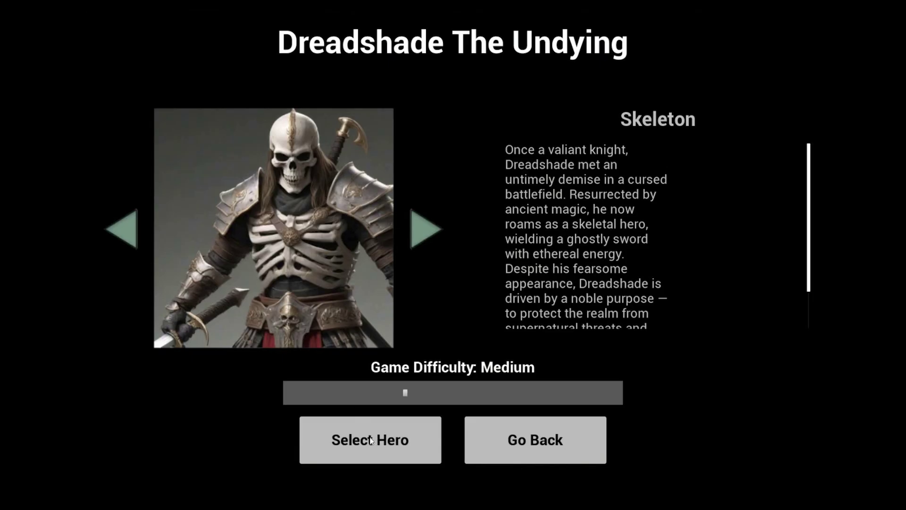
pyautogui.press('Left')
pyautogui.click(423, 440)
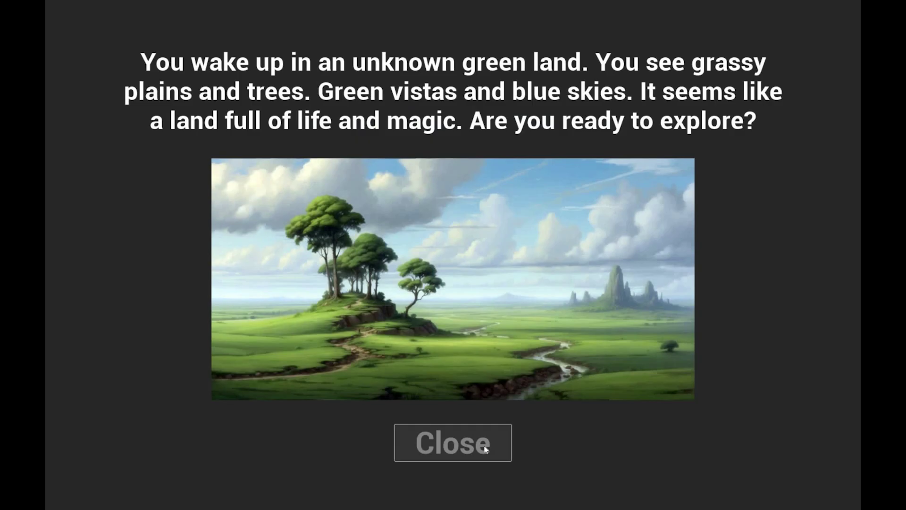
pyautogui.click(423, 441)
pyautogui.click(608, 261)
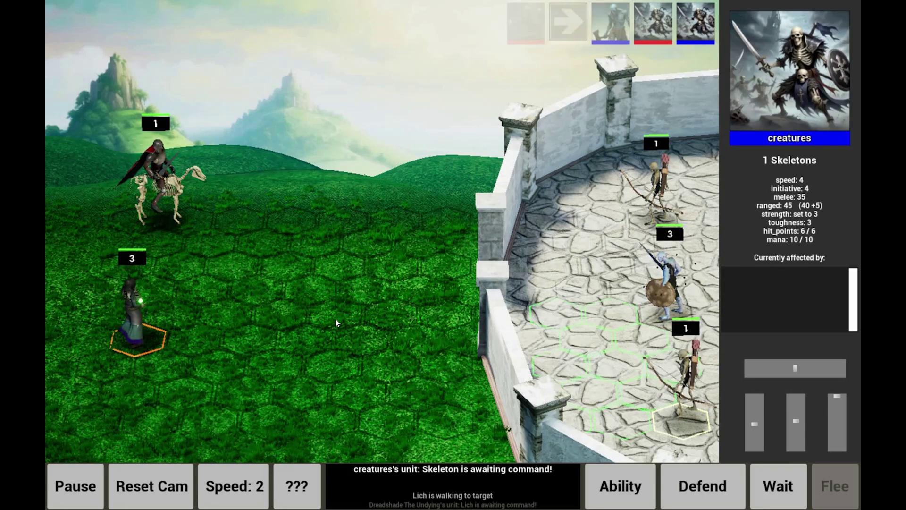
pyautogui.click(400, 230)
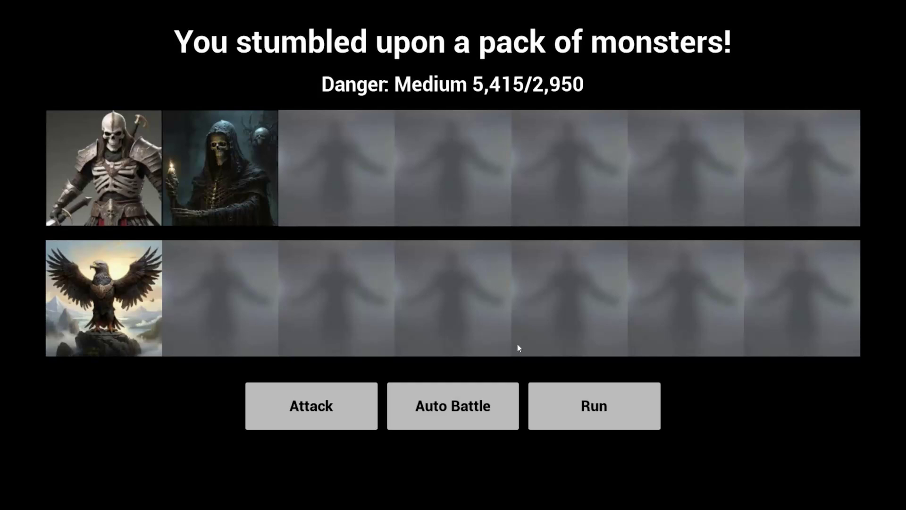
pyautogui.click(452, 405)
pyautogui.click(386, 485)
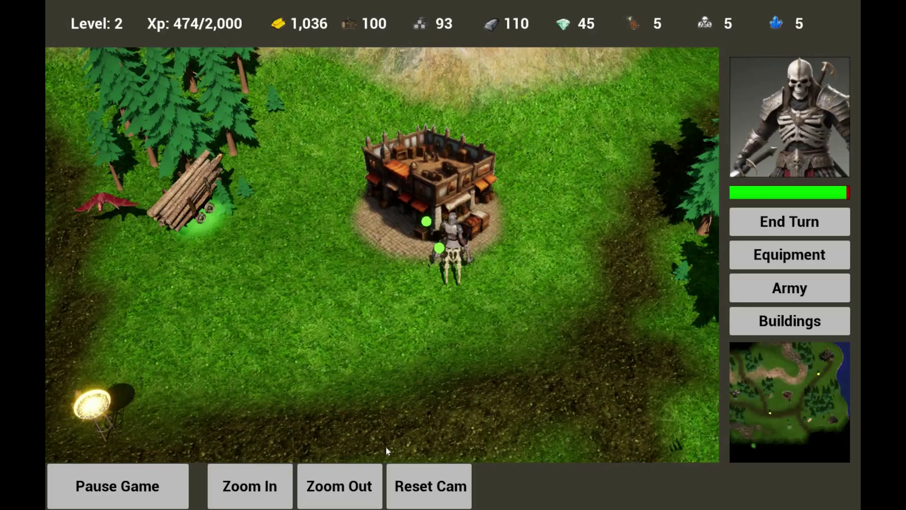
pyautogui.click(386, 448)
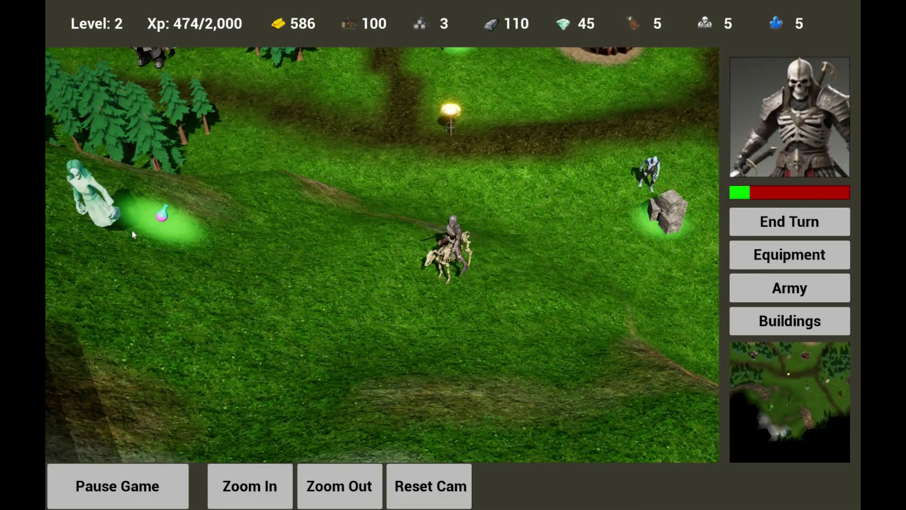
pyautogui.click(111, 231)
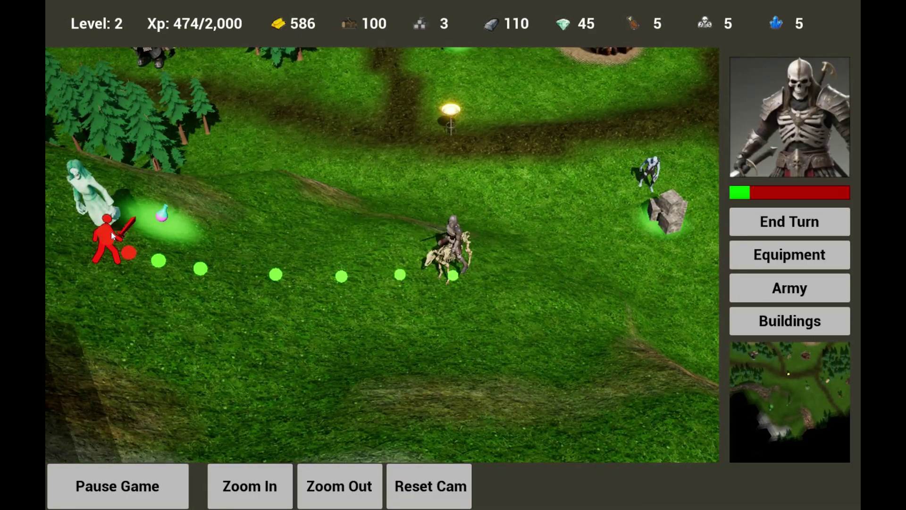
pyautogui.click(112, 231)
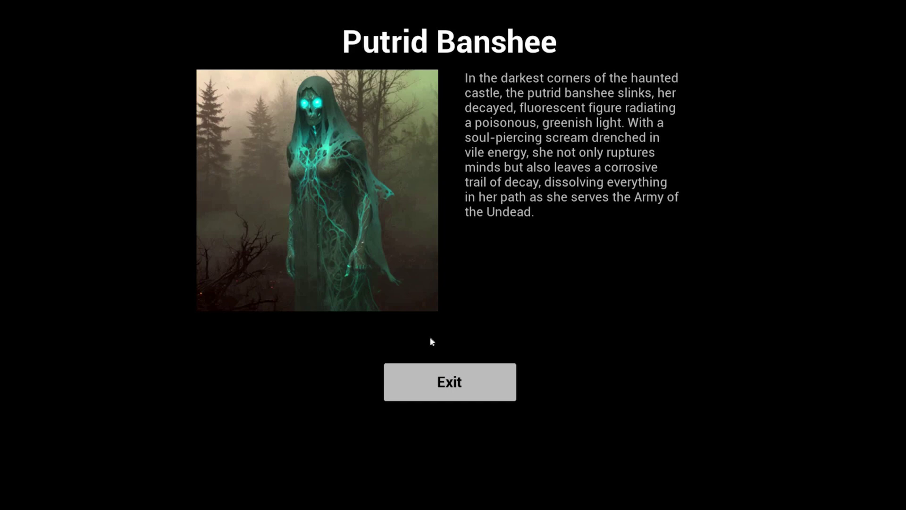
pyautogui.click(431, 397)
pyautogui.click(360, 404)
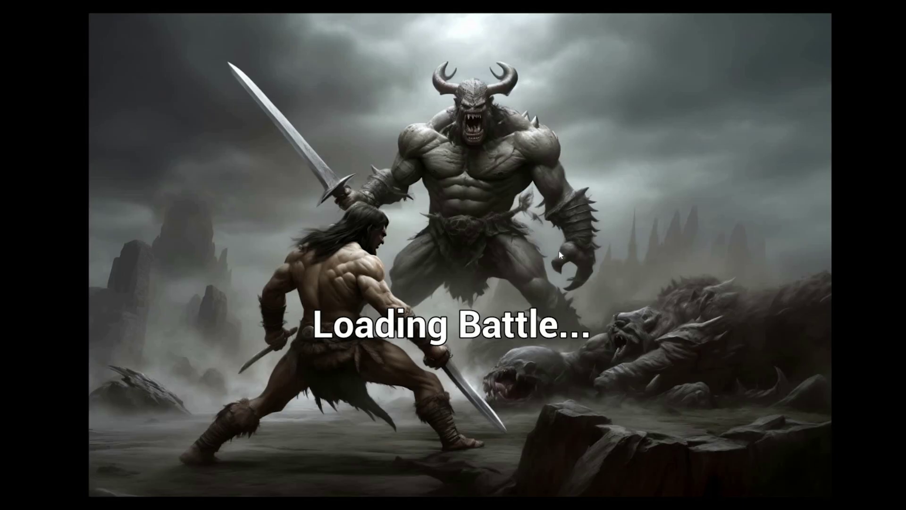